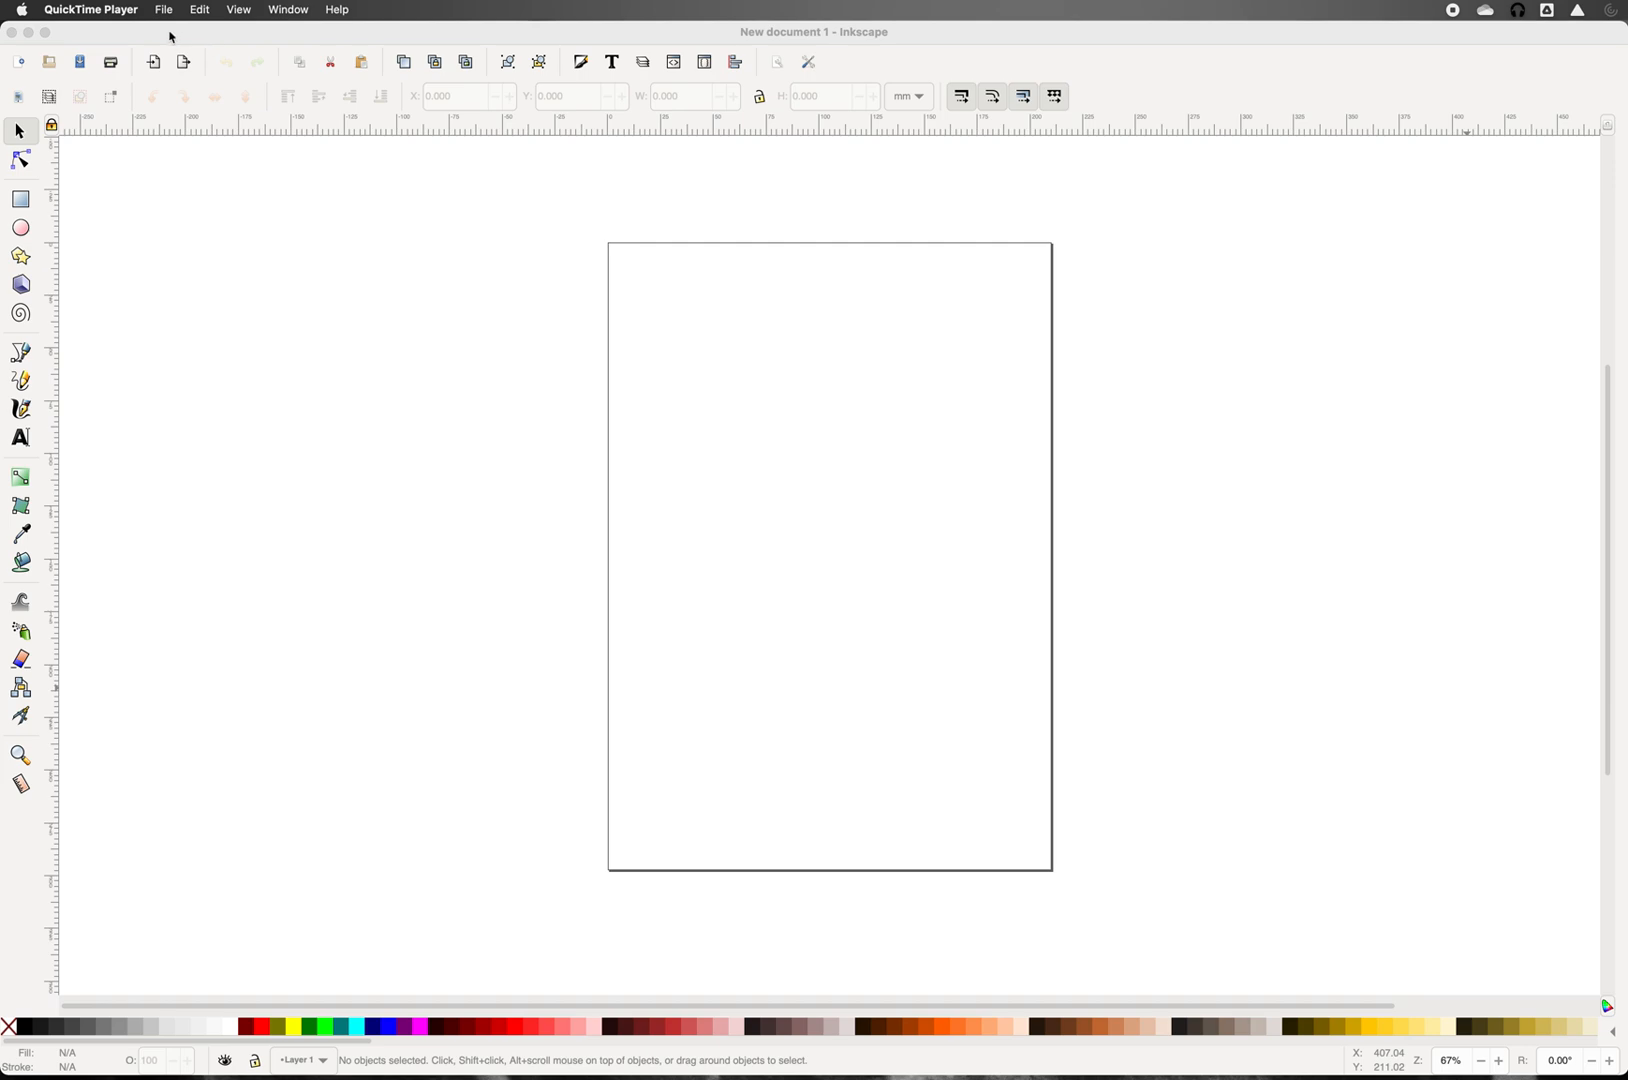
# Step: Set the page size to 5 × 5 inches in Document Properties and close the dialog
pyautogui.click(163, 267)
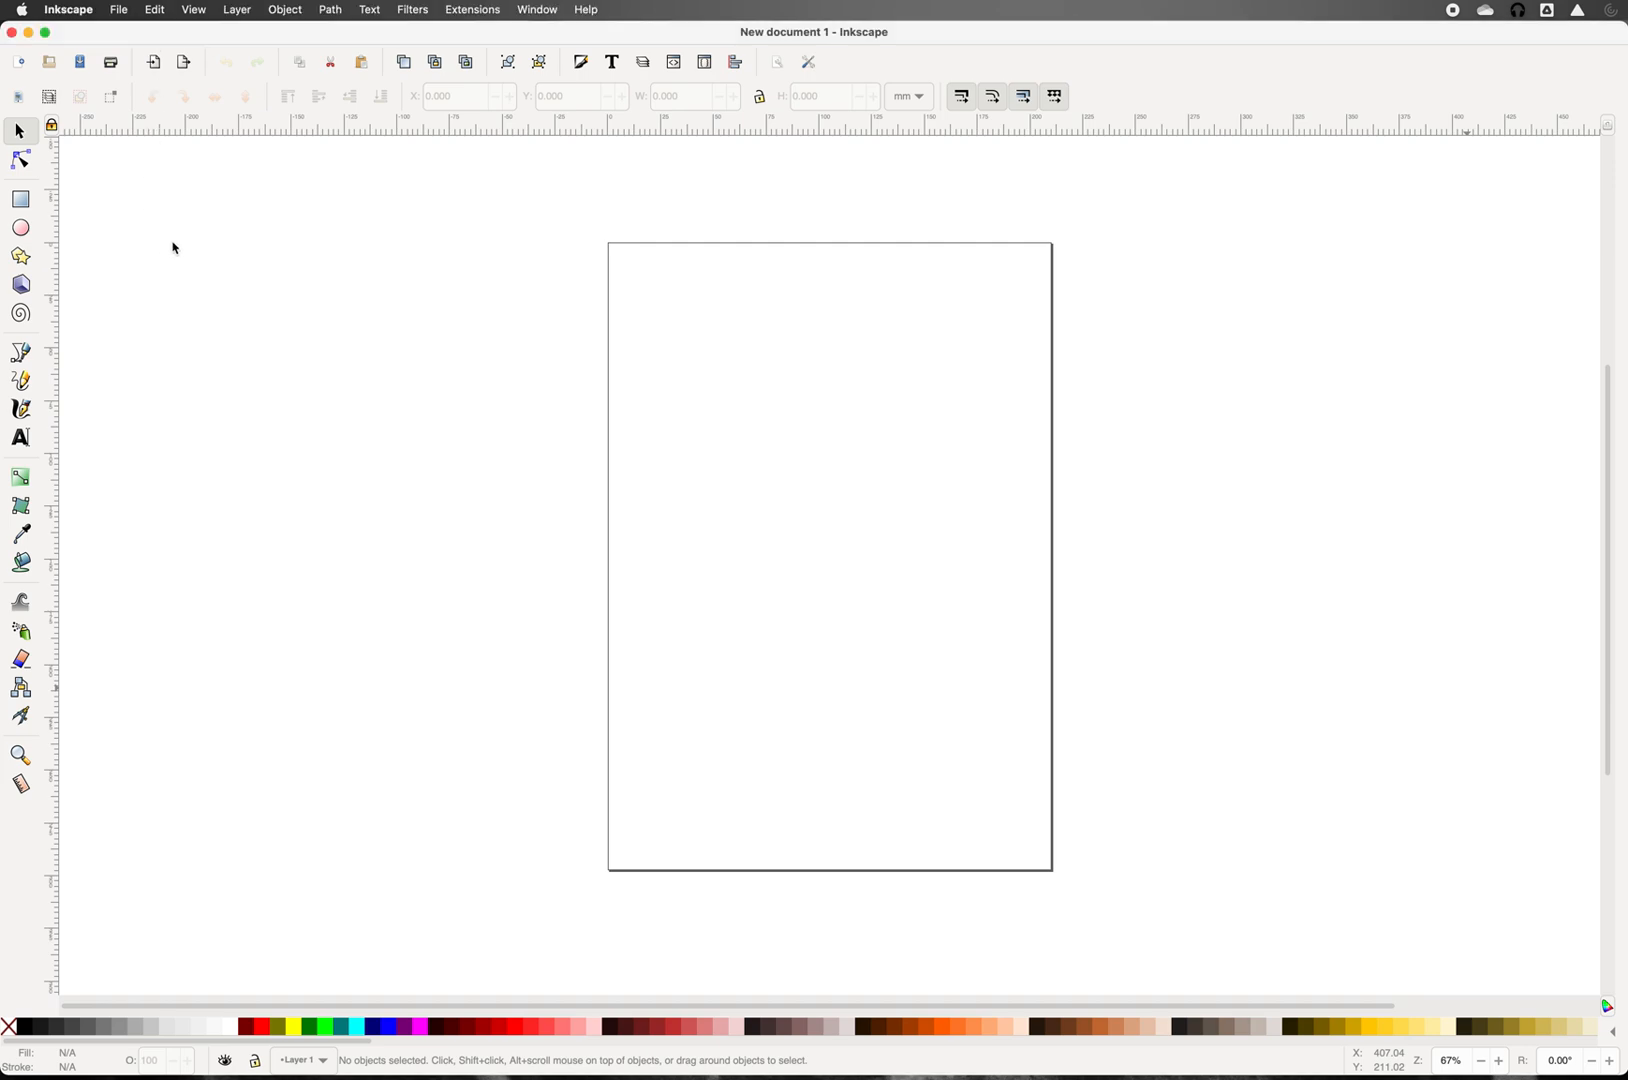
pyautogui.click(120, 12)
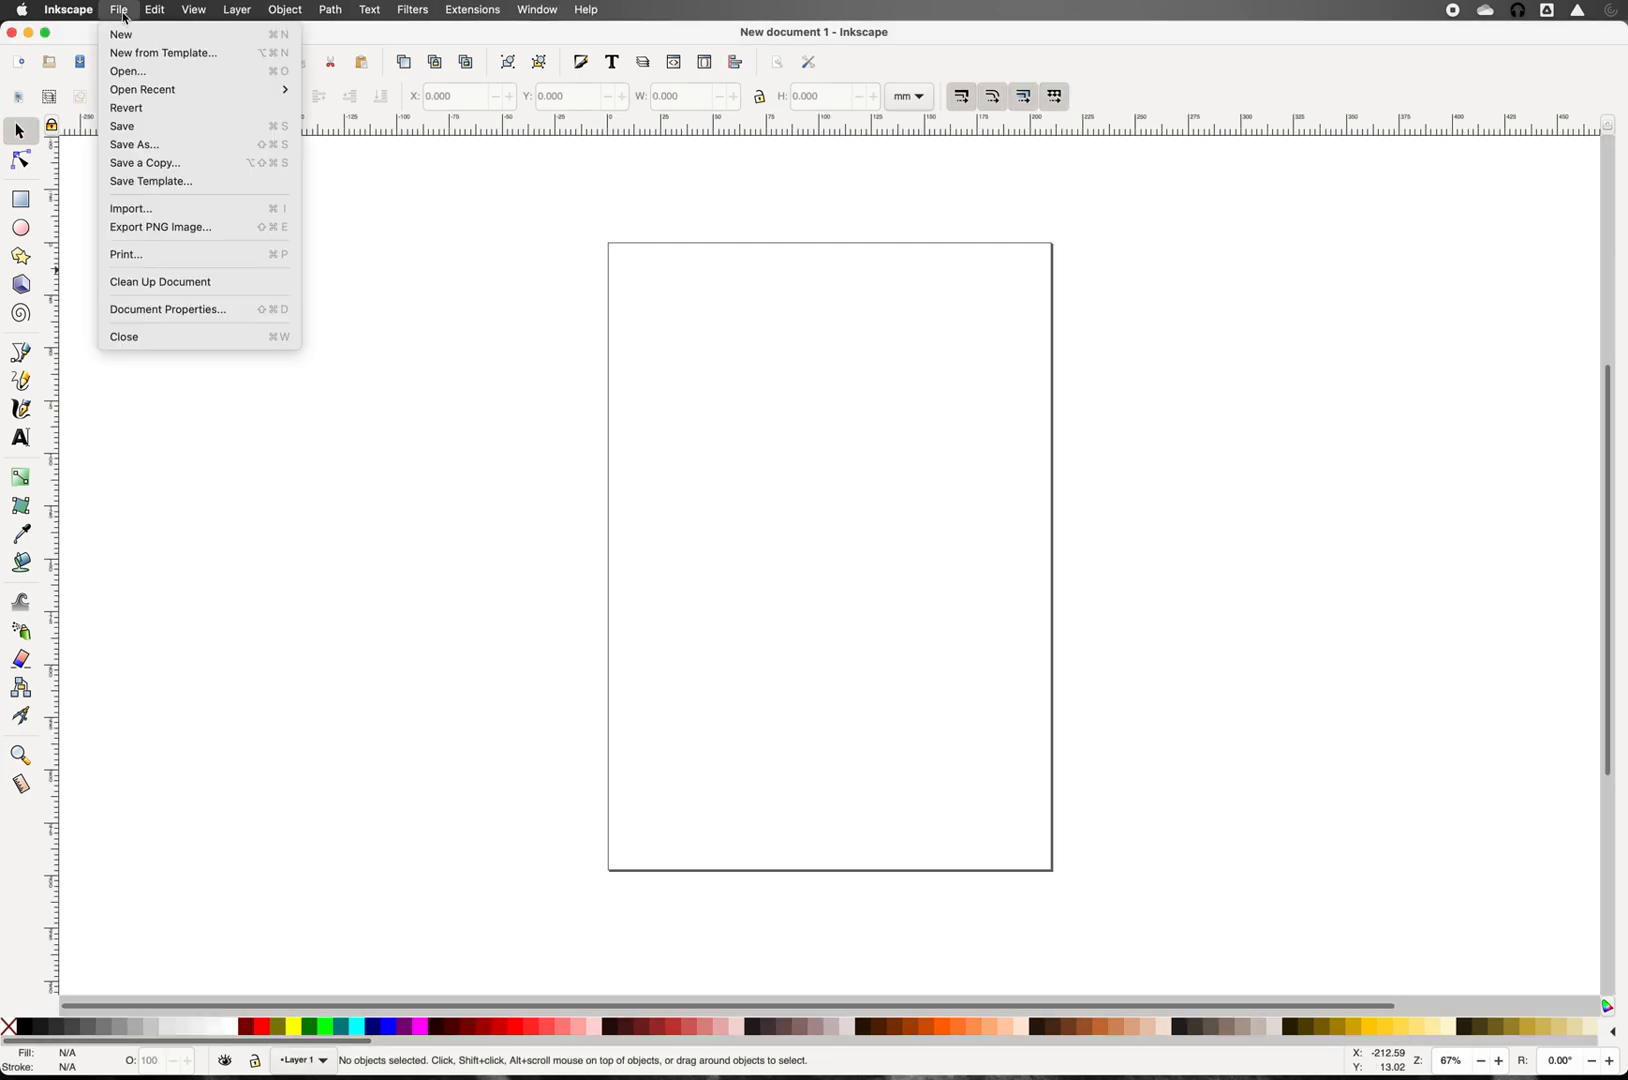
pyautogui.click(176, 310)
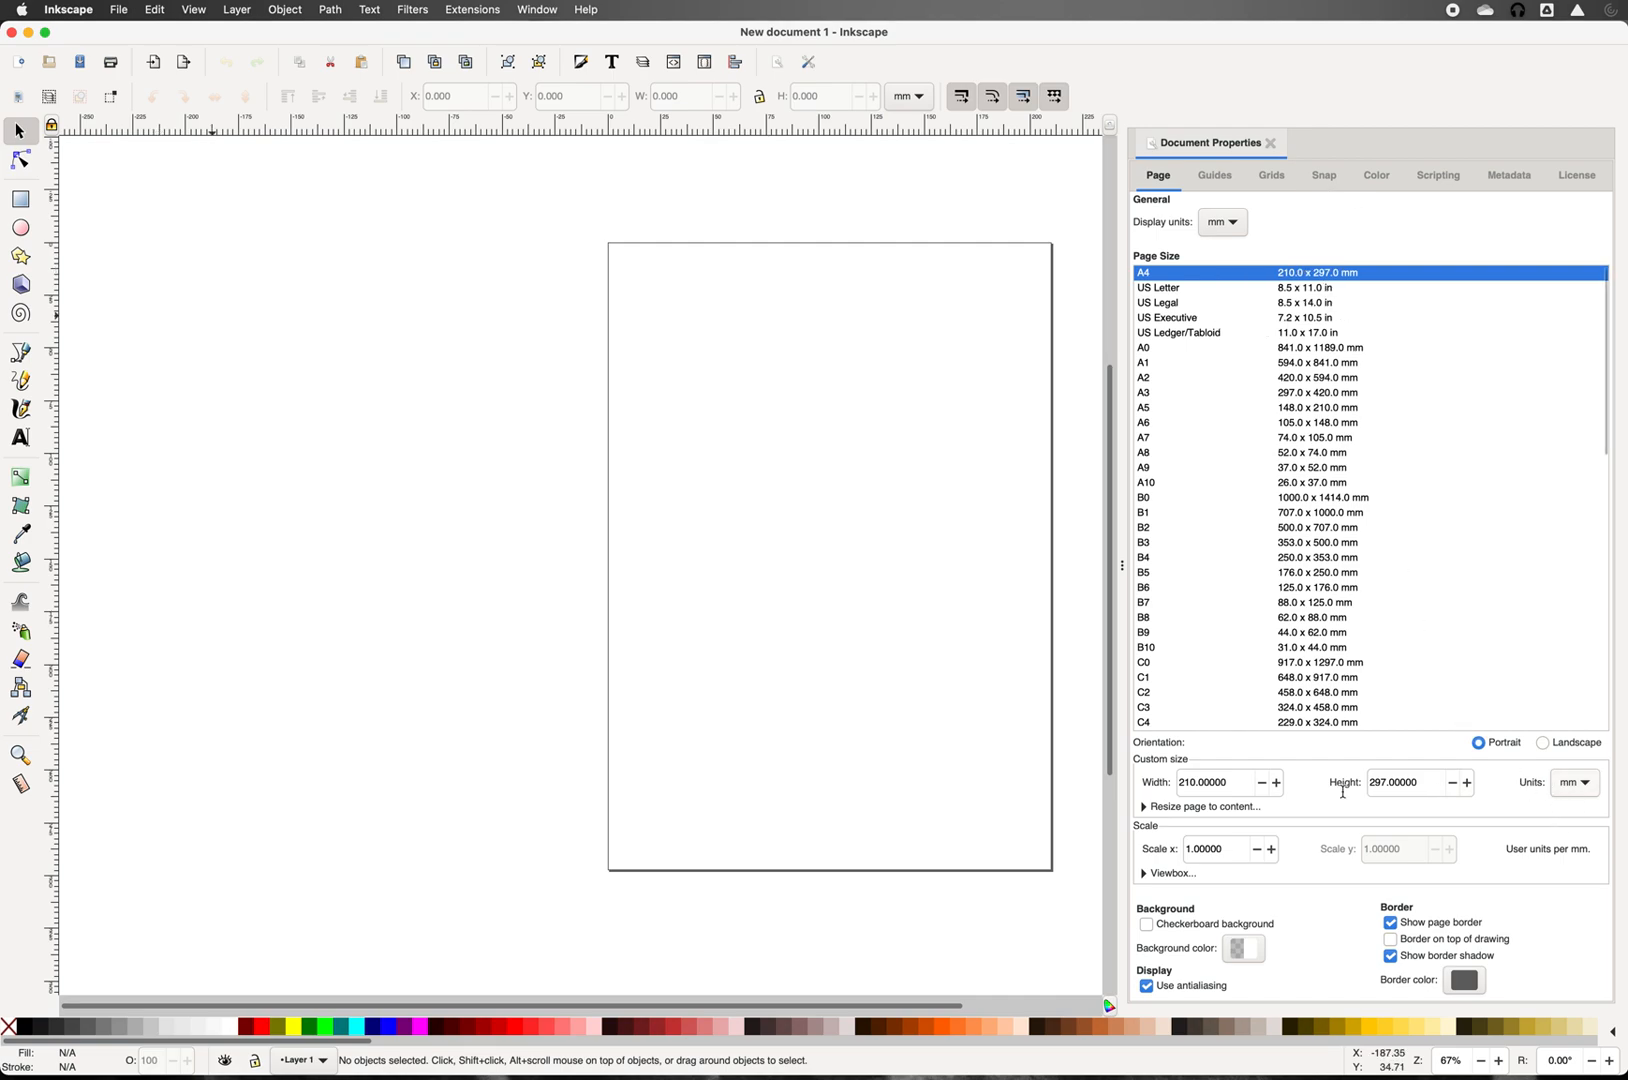
pyautogui.click(1568, 787)
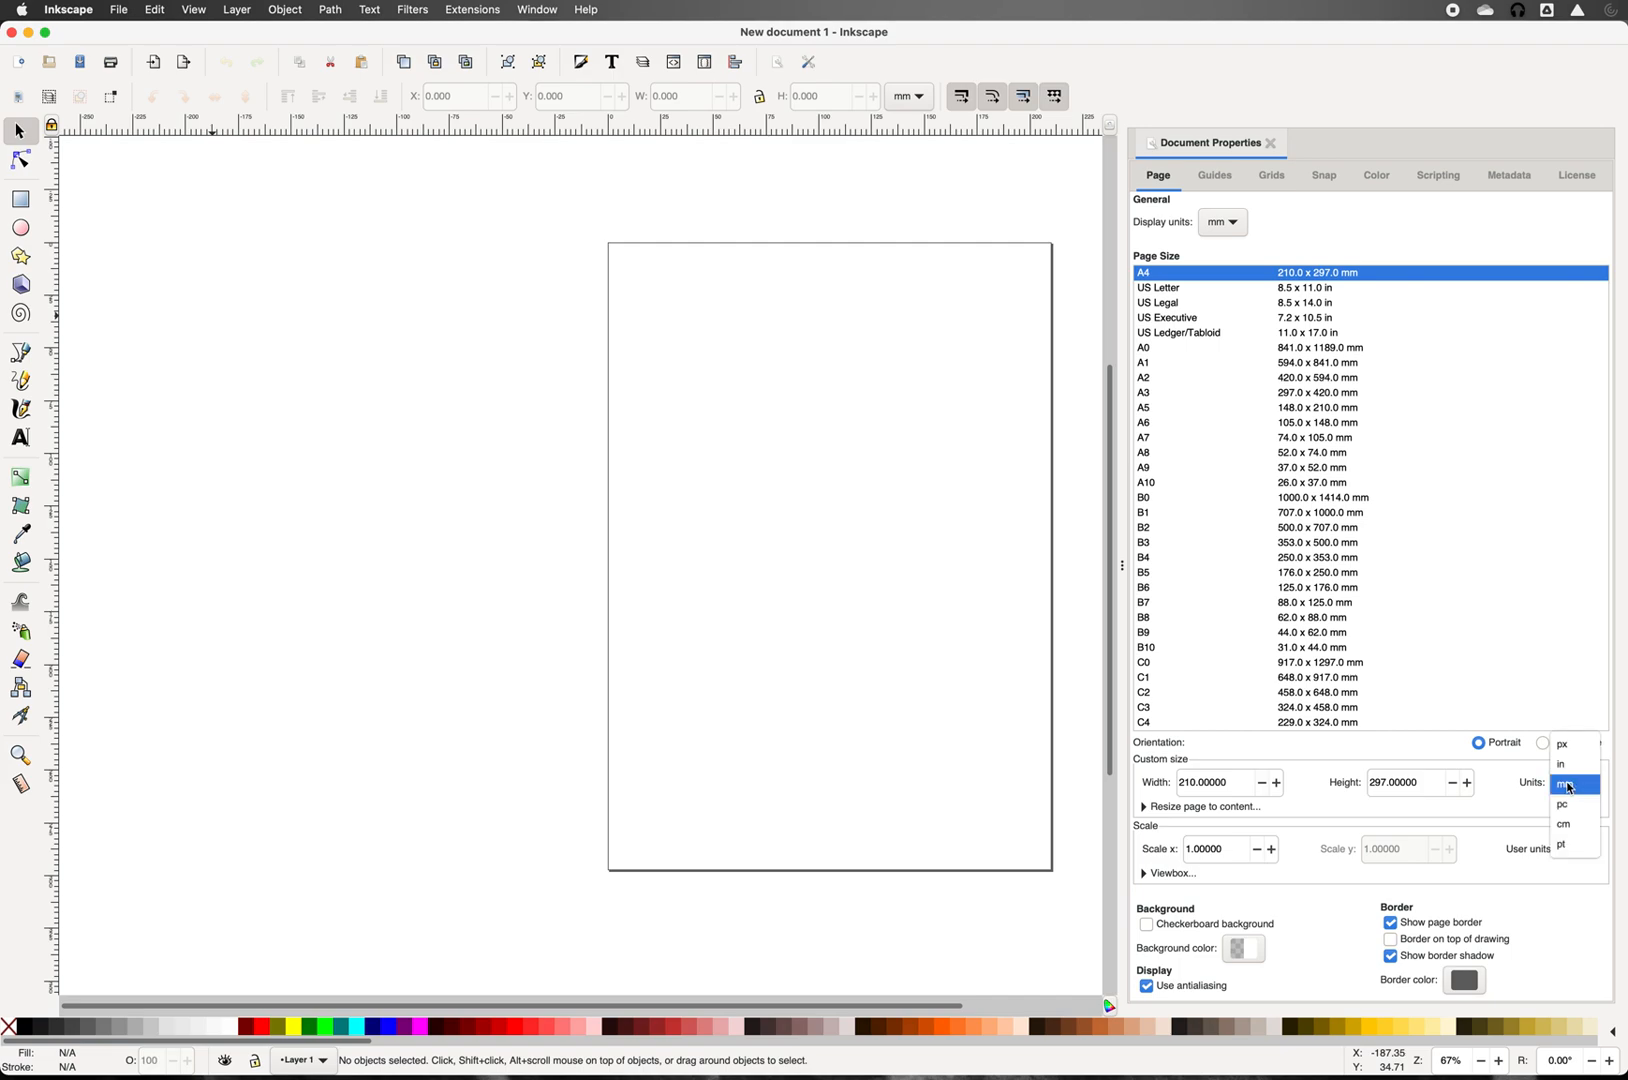
pyautogui.click(1561, 766)
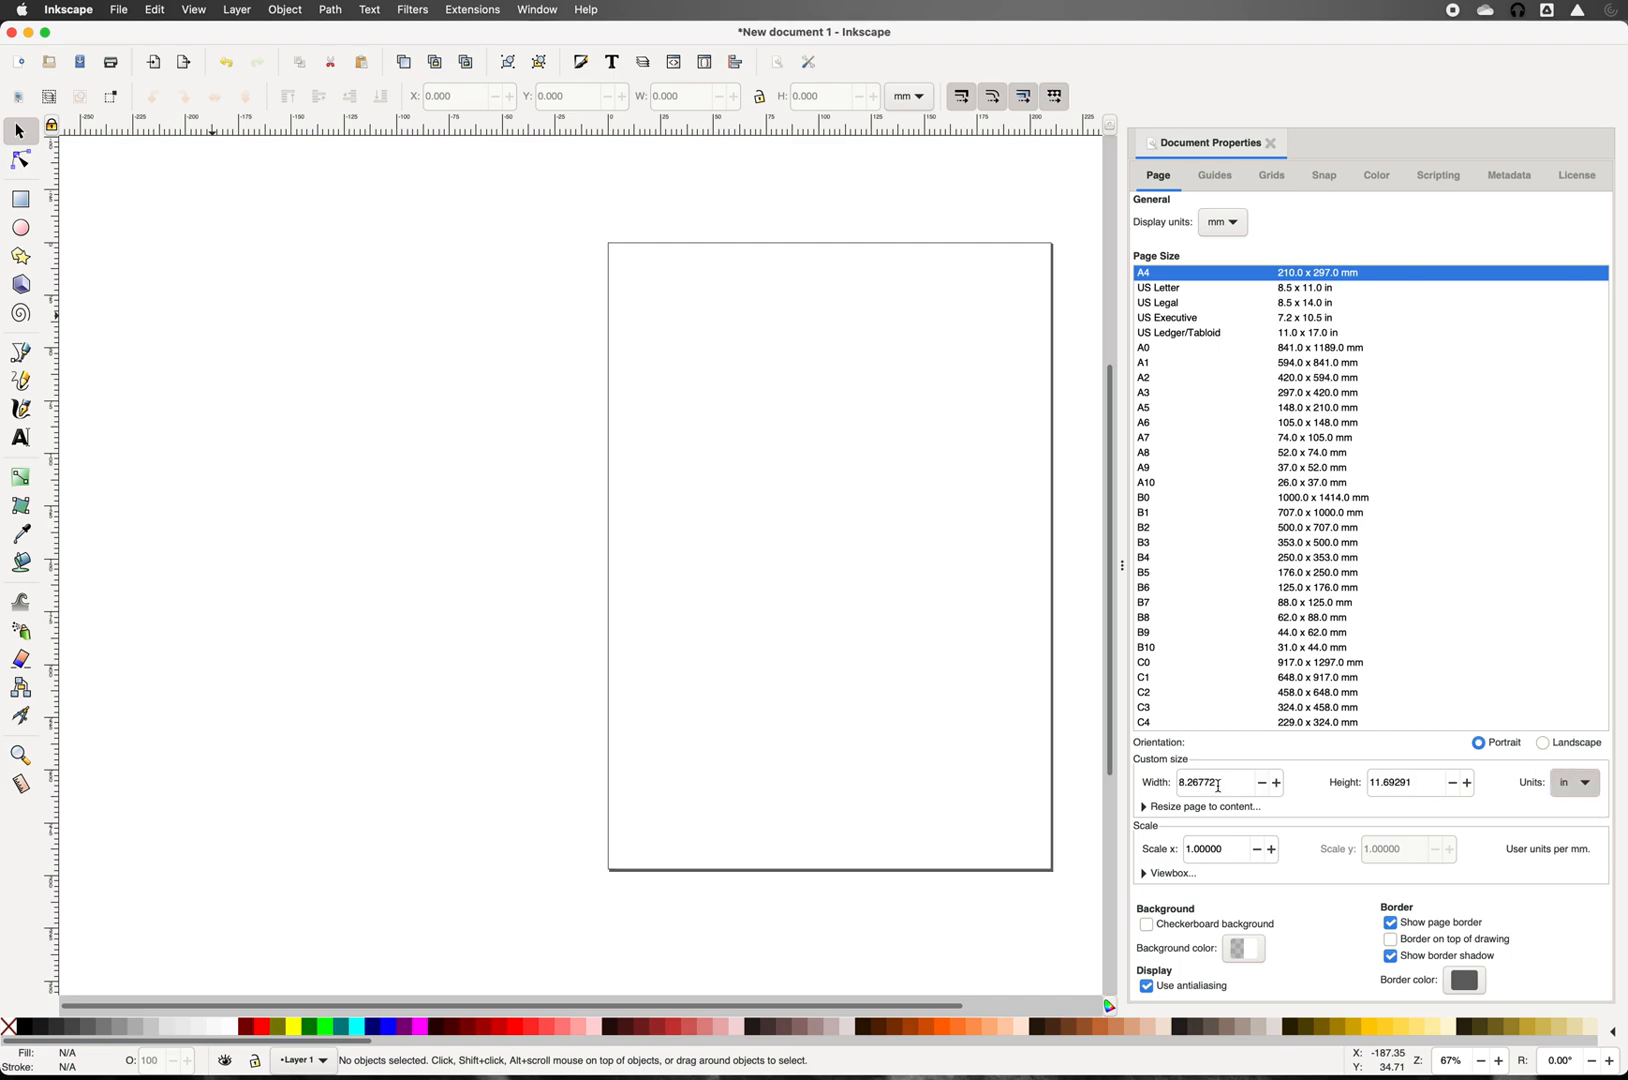
pyautogui.moveTo(1230, 784); pyautogui.dragTo(1175, 786)
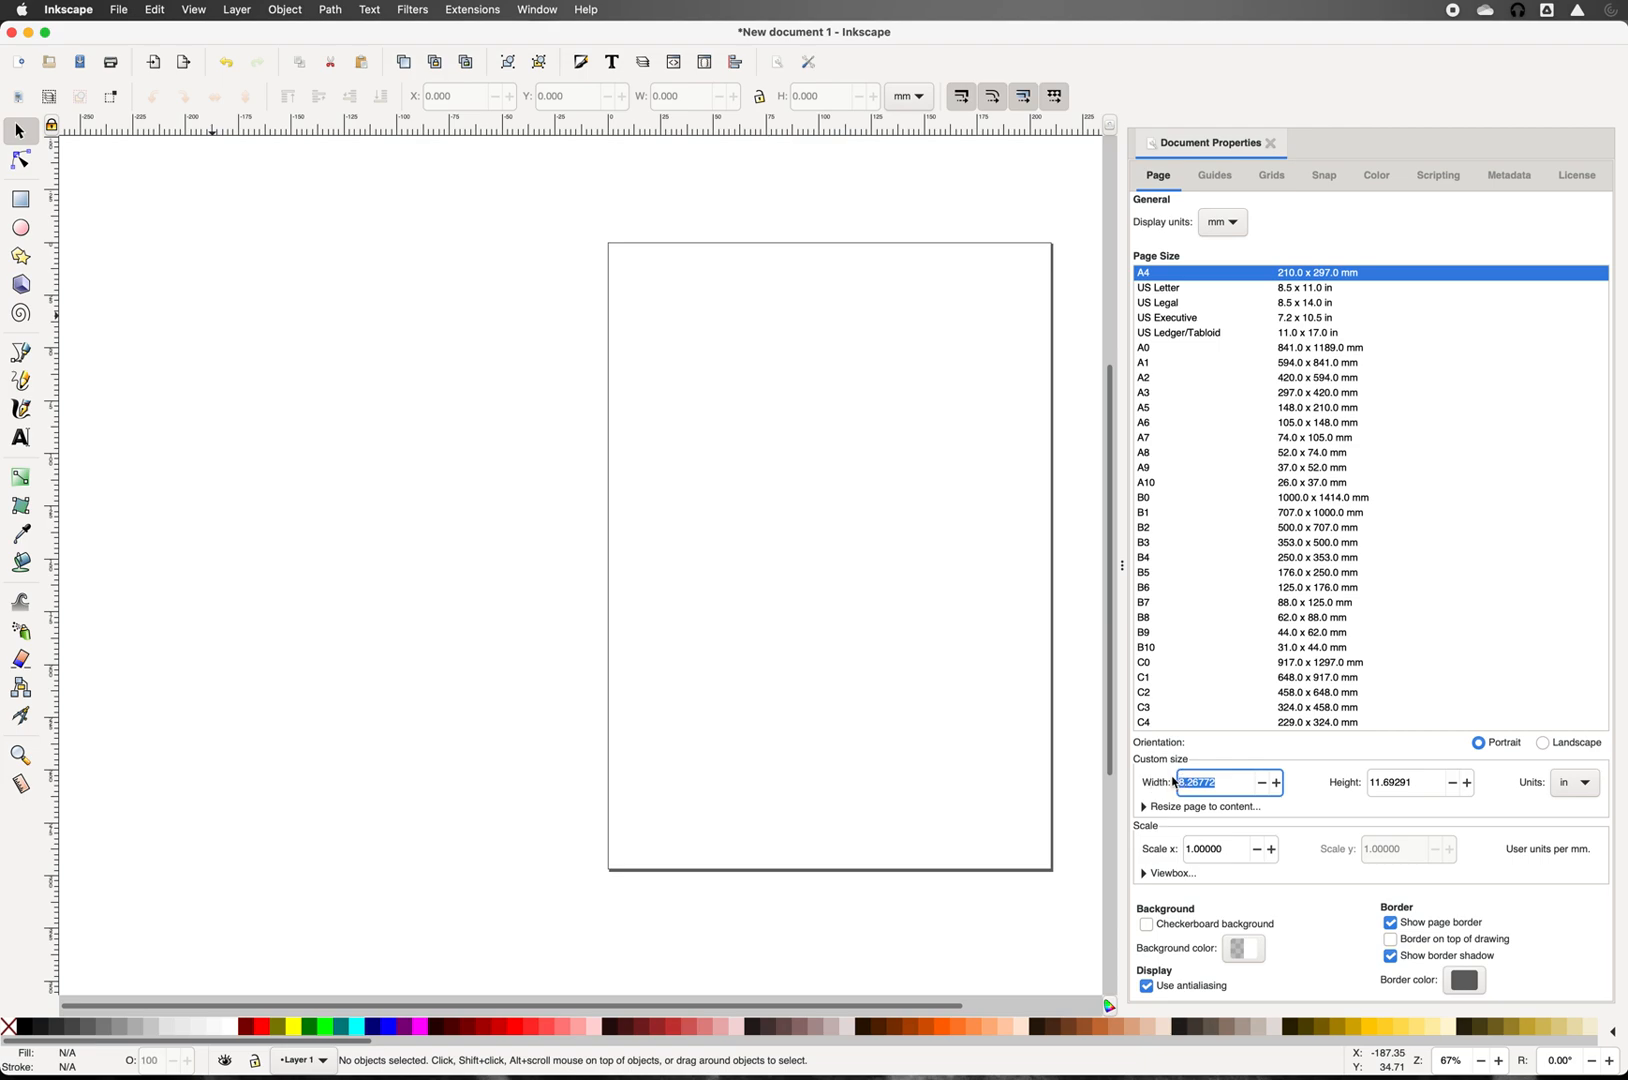
pyautogui.write('5')
pyautogui.press('Tab')
pyautogui.write('5')
pyautogui.press('Return')
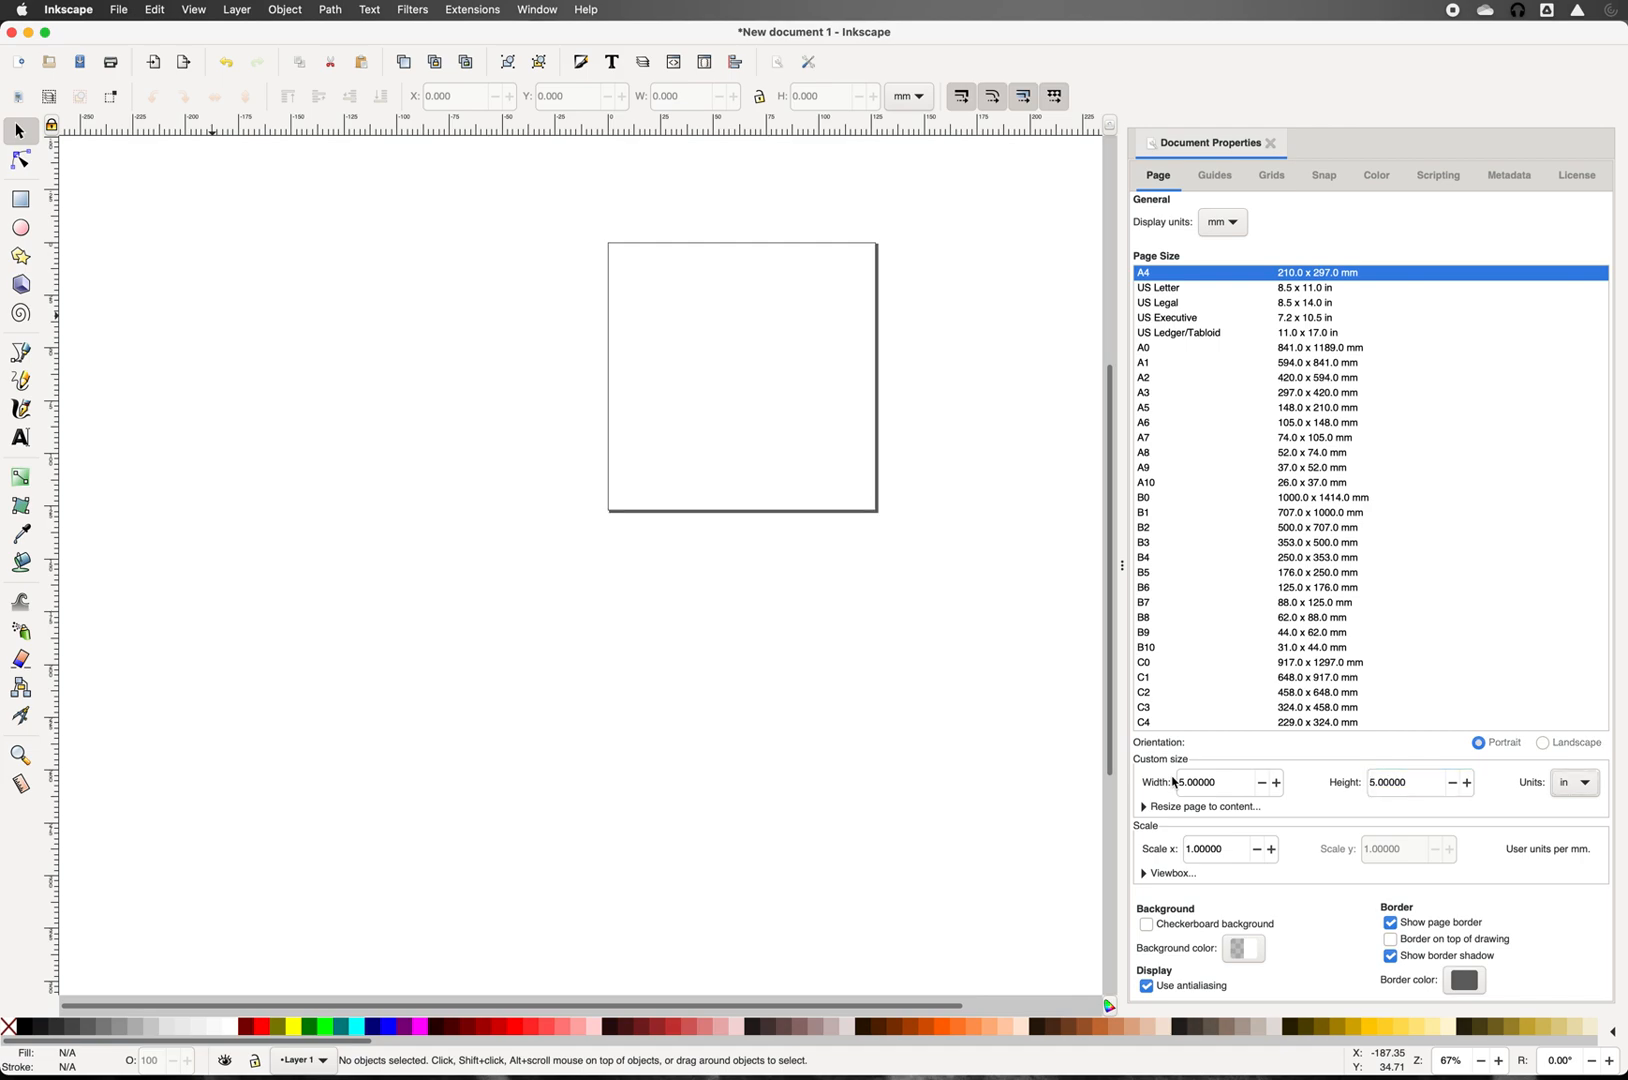
pyautogui.click(1271, 144)
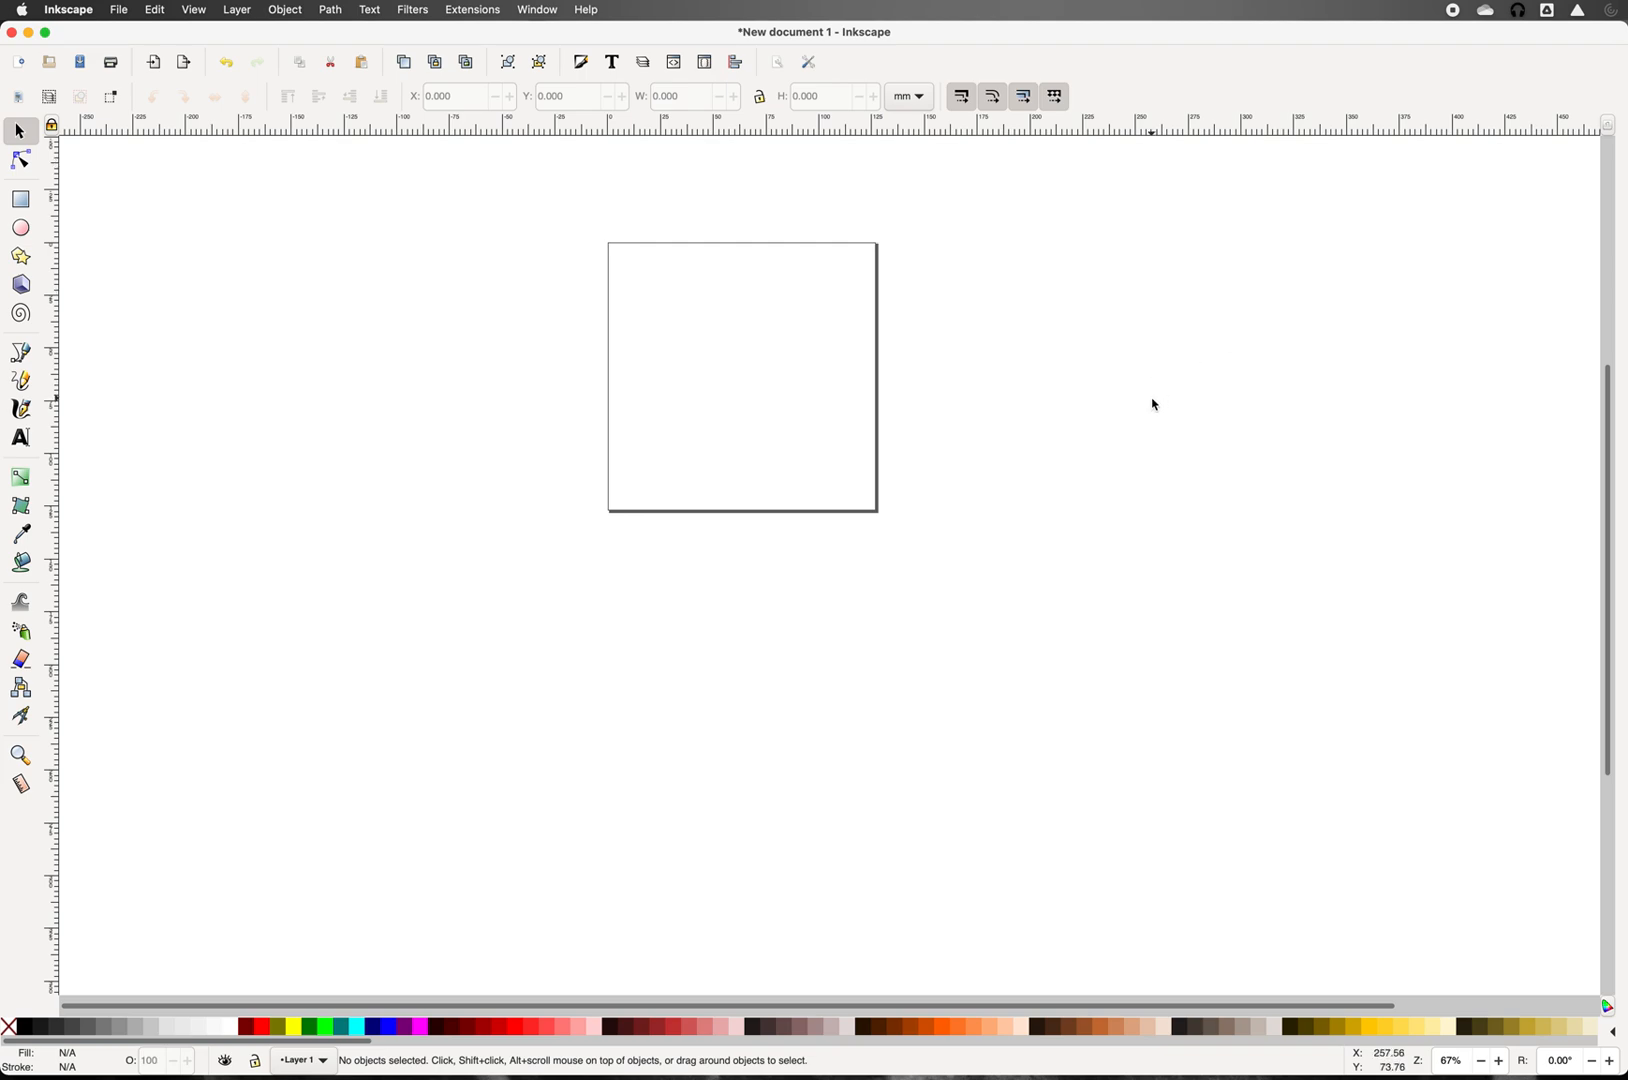
# Step: Zoom in, bring the square page back into view, and pick the Ellipse tool
pyautogui.press('+')
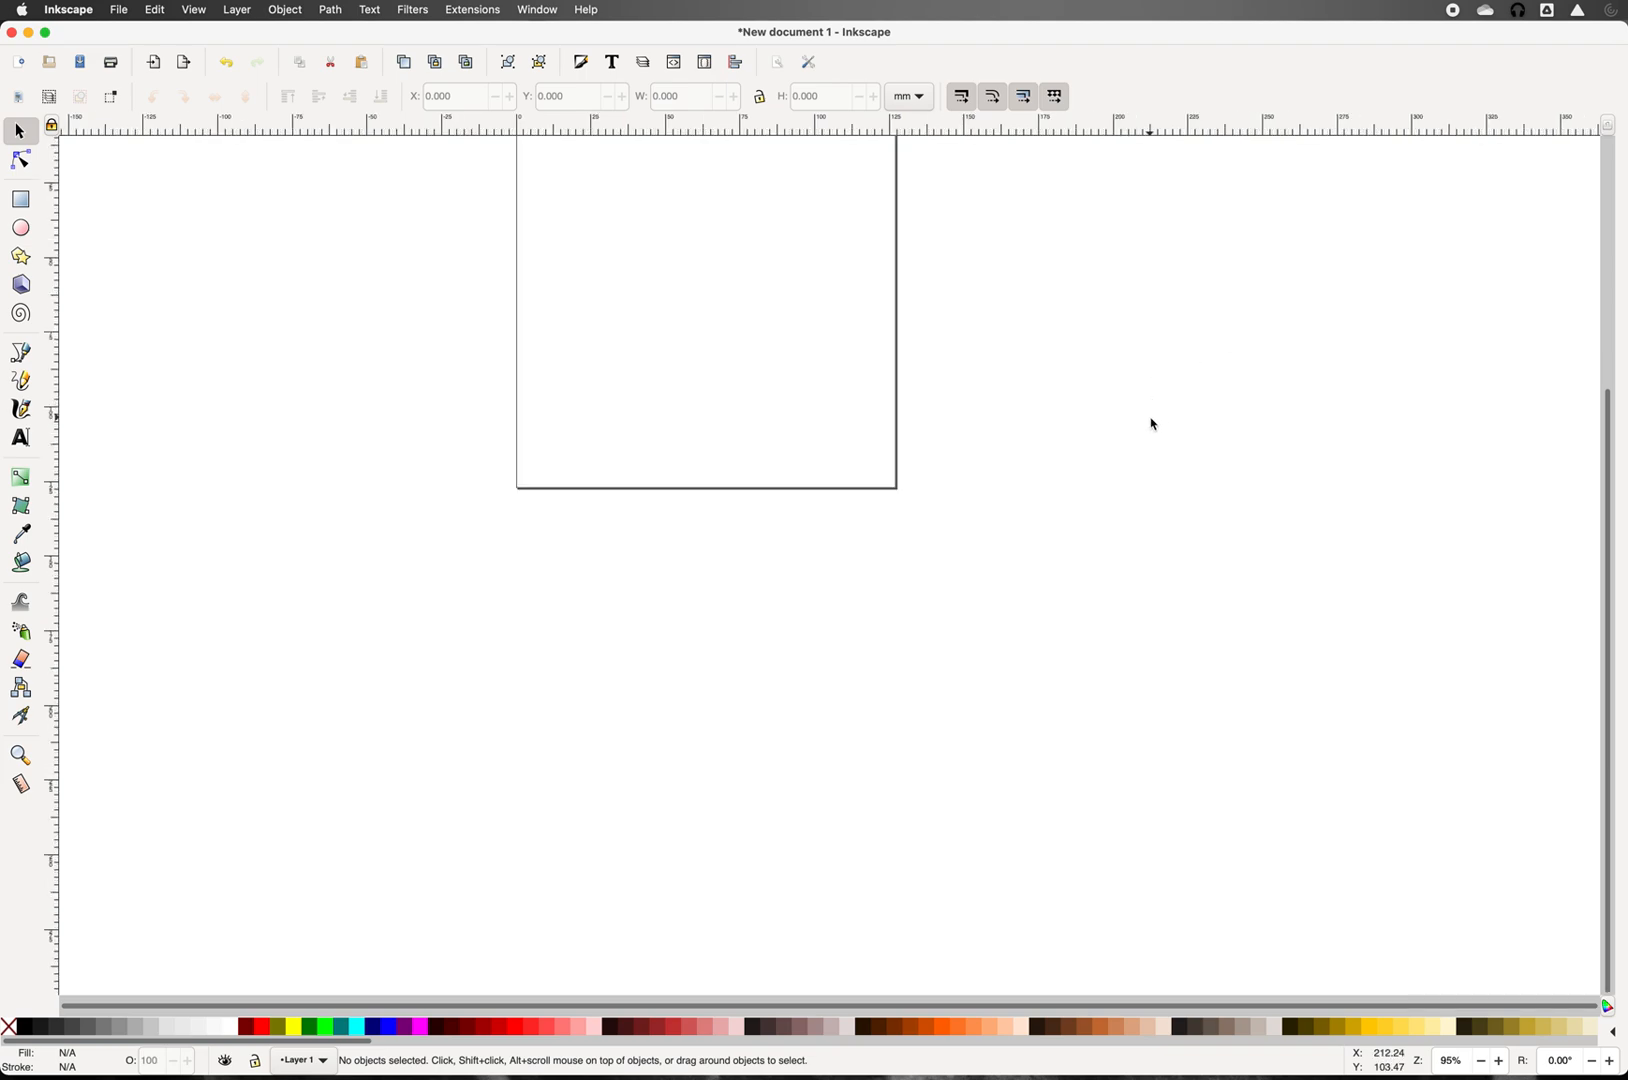
pyautogui.scroll(-3, 1592, 452)
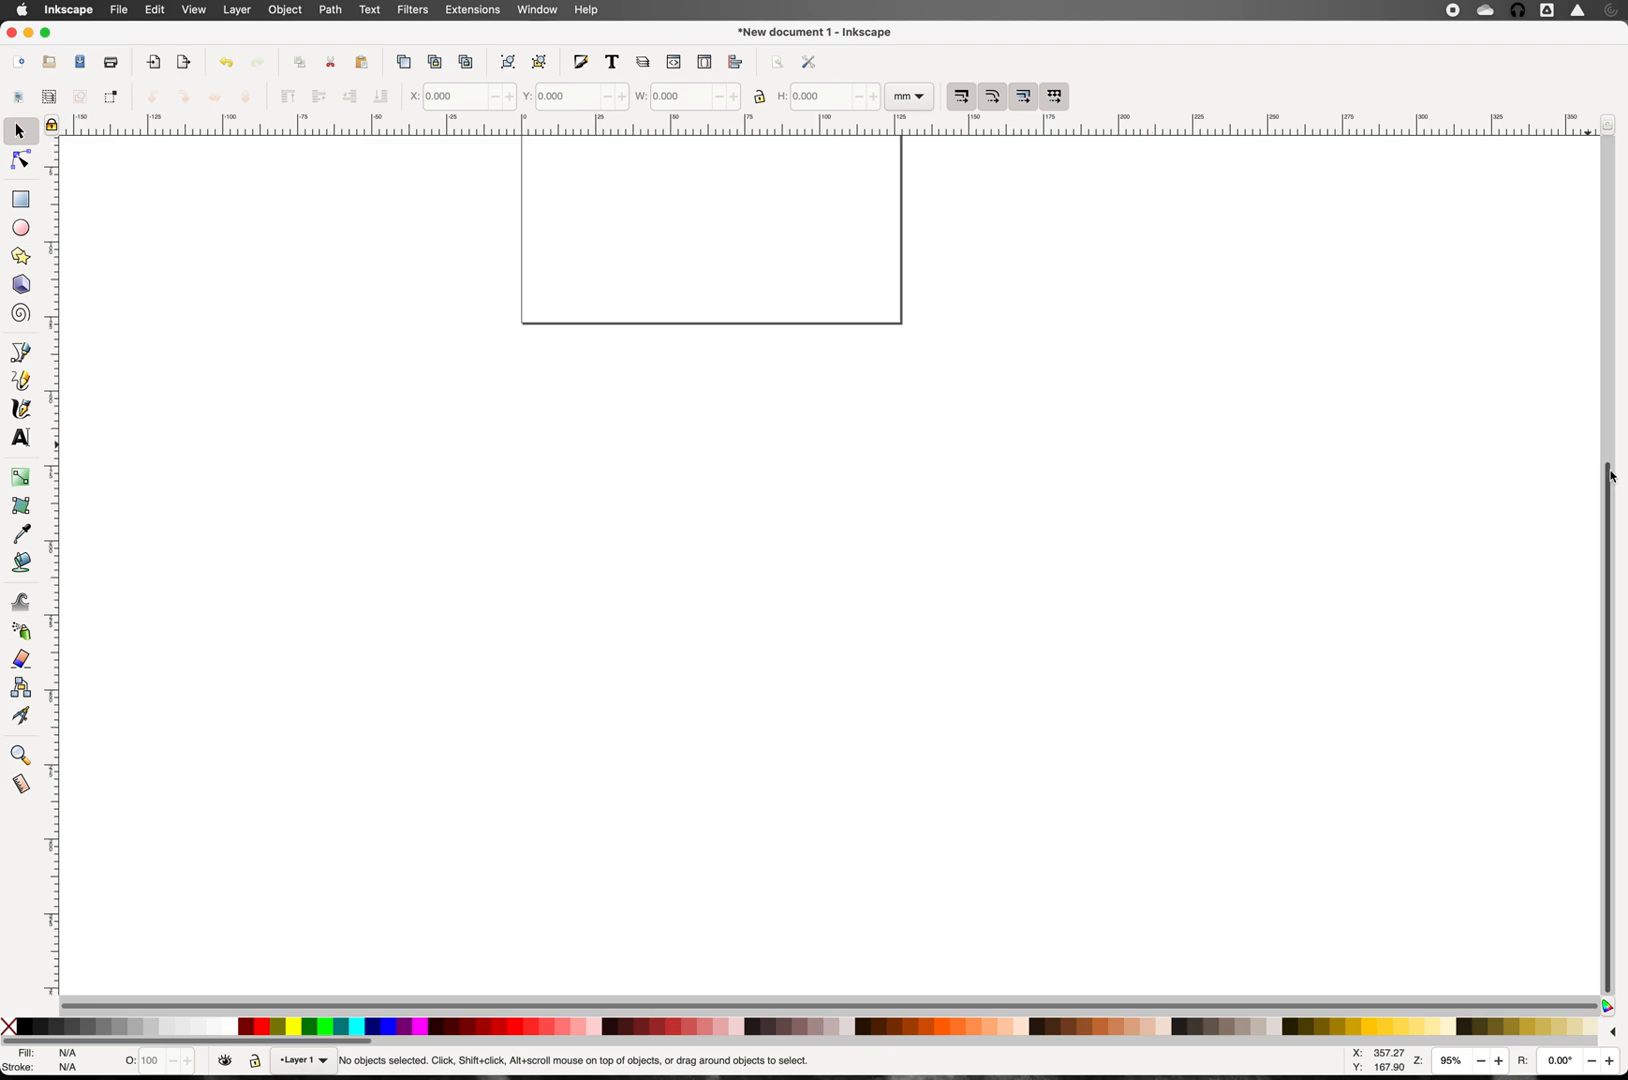
pyautogui.moveTo(1610, 485); pyautogui.dragTo(1601, 261)
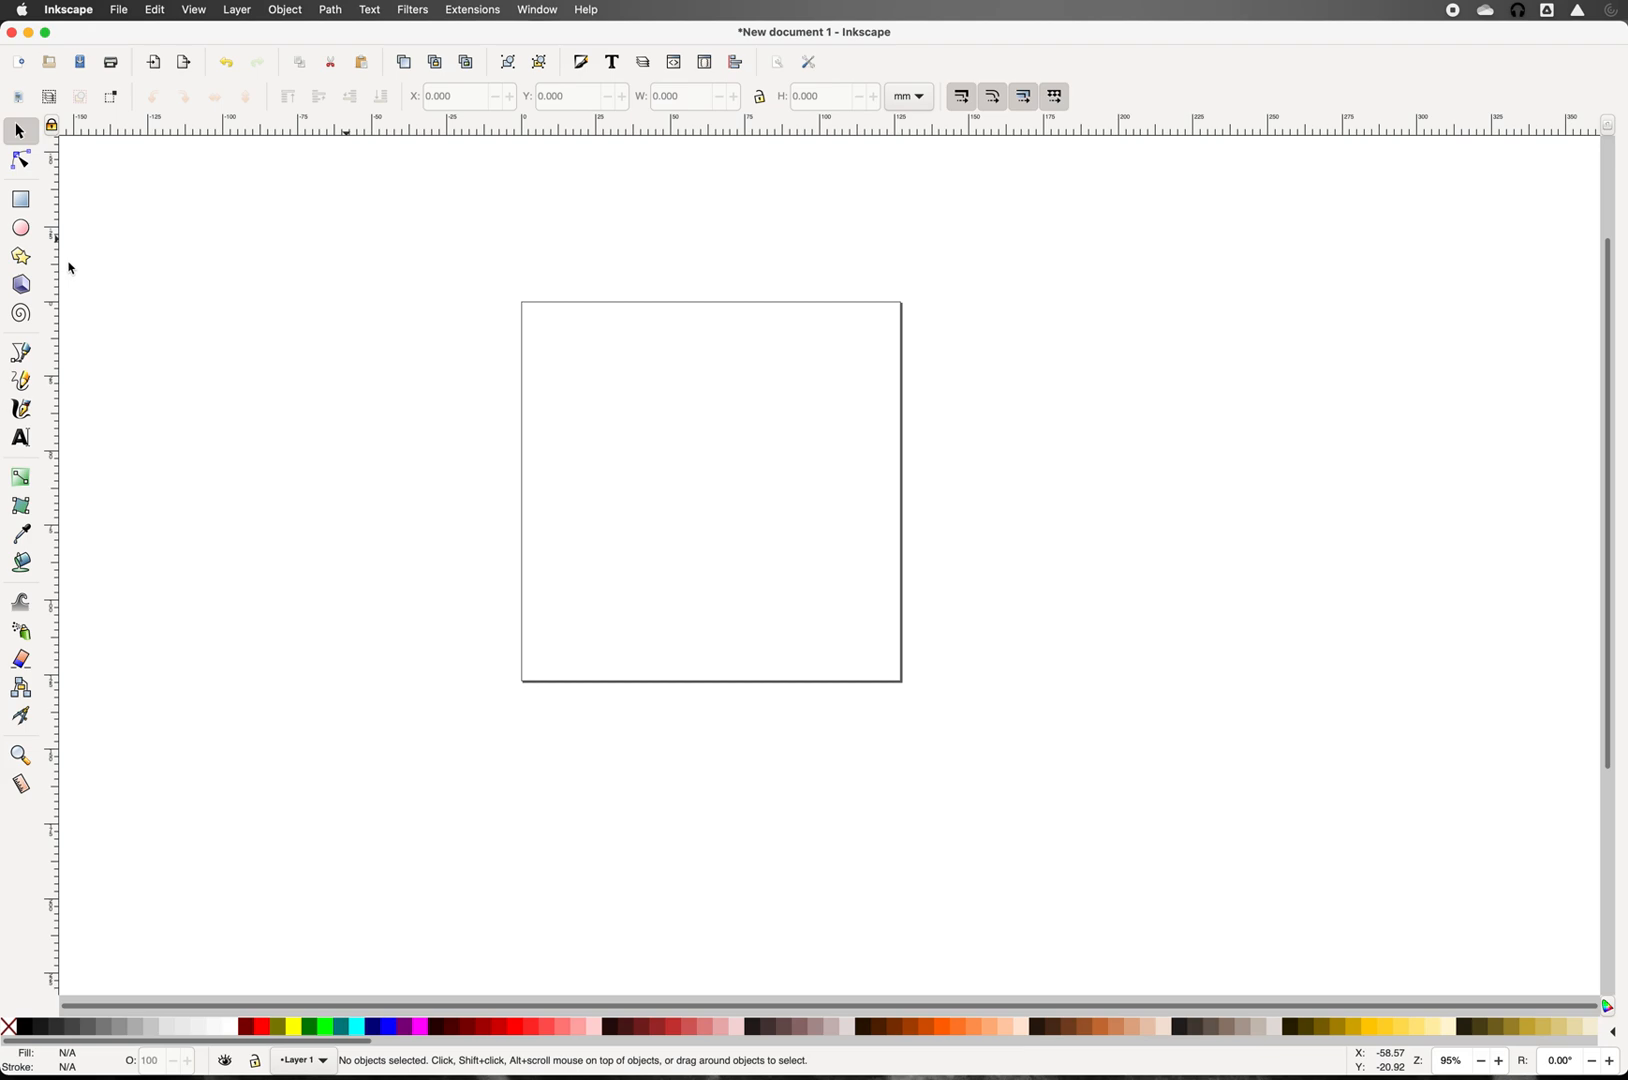
pyautogui.click(22, 232)
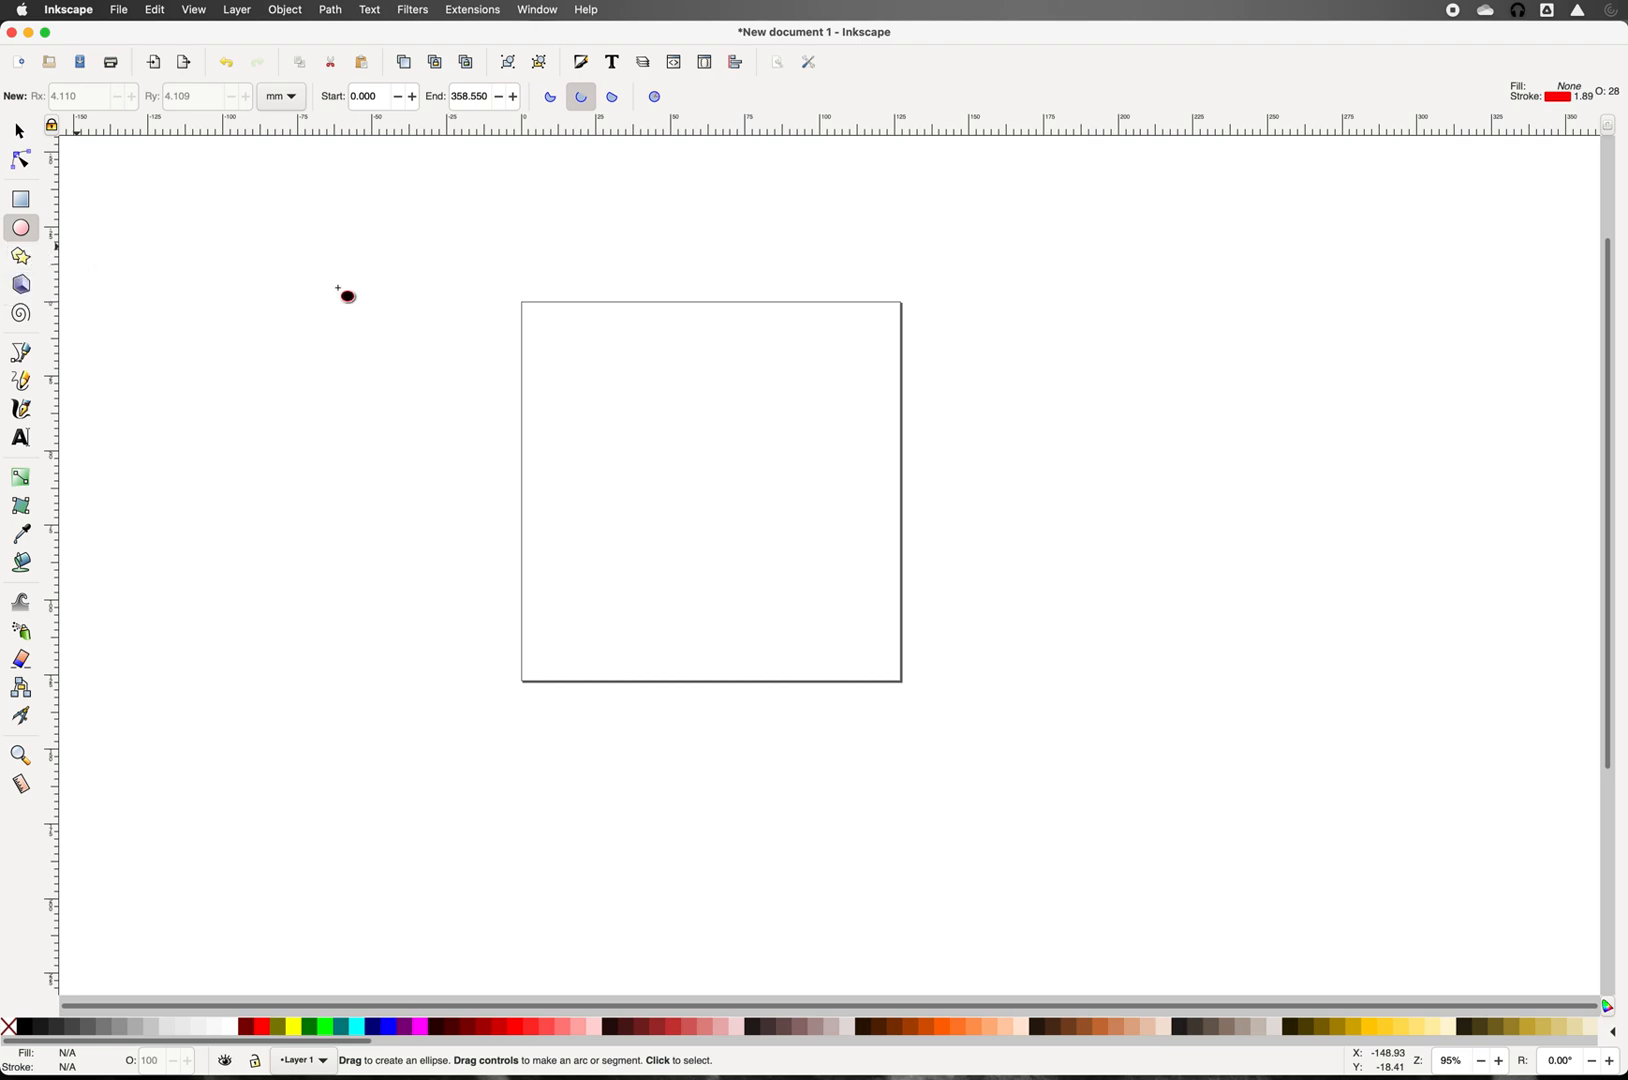
# Step: Ctrl-drag a perfect red-outlined circle, about 94 mm across, left of the page
pyautogui.moveTo(338, 288)
pyautogui.mouseDown()
pyautogui.moveTo(369, 327)
pyautogui.moveTo(480, 385)
pyautogui.moveTo(480, 429)
pyautogui.mouseUp()
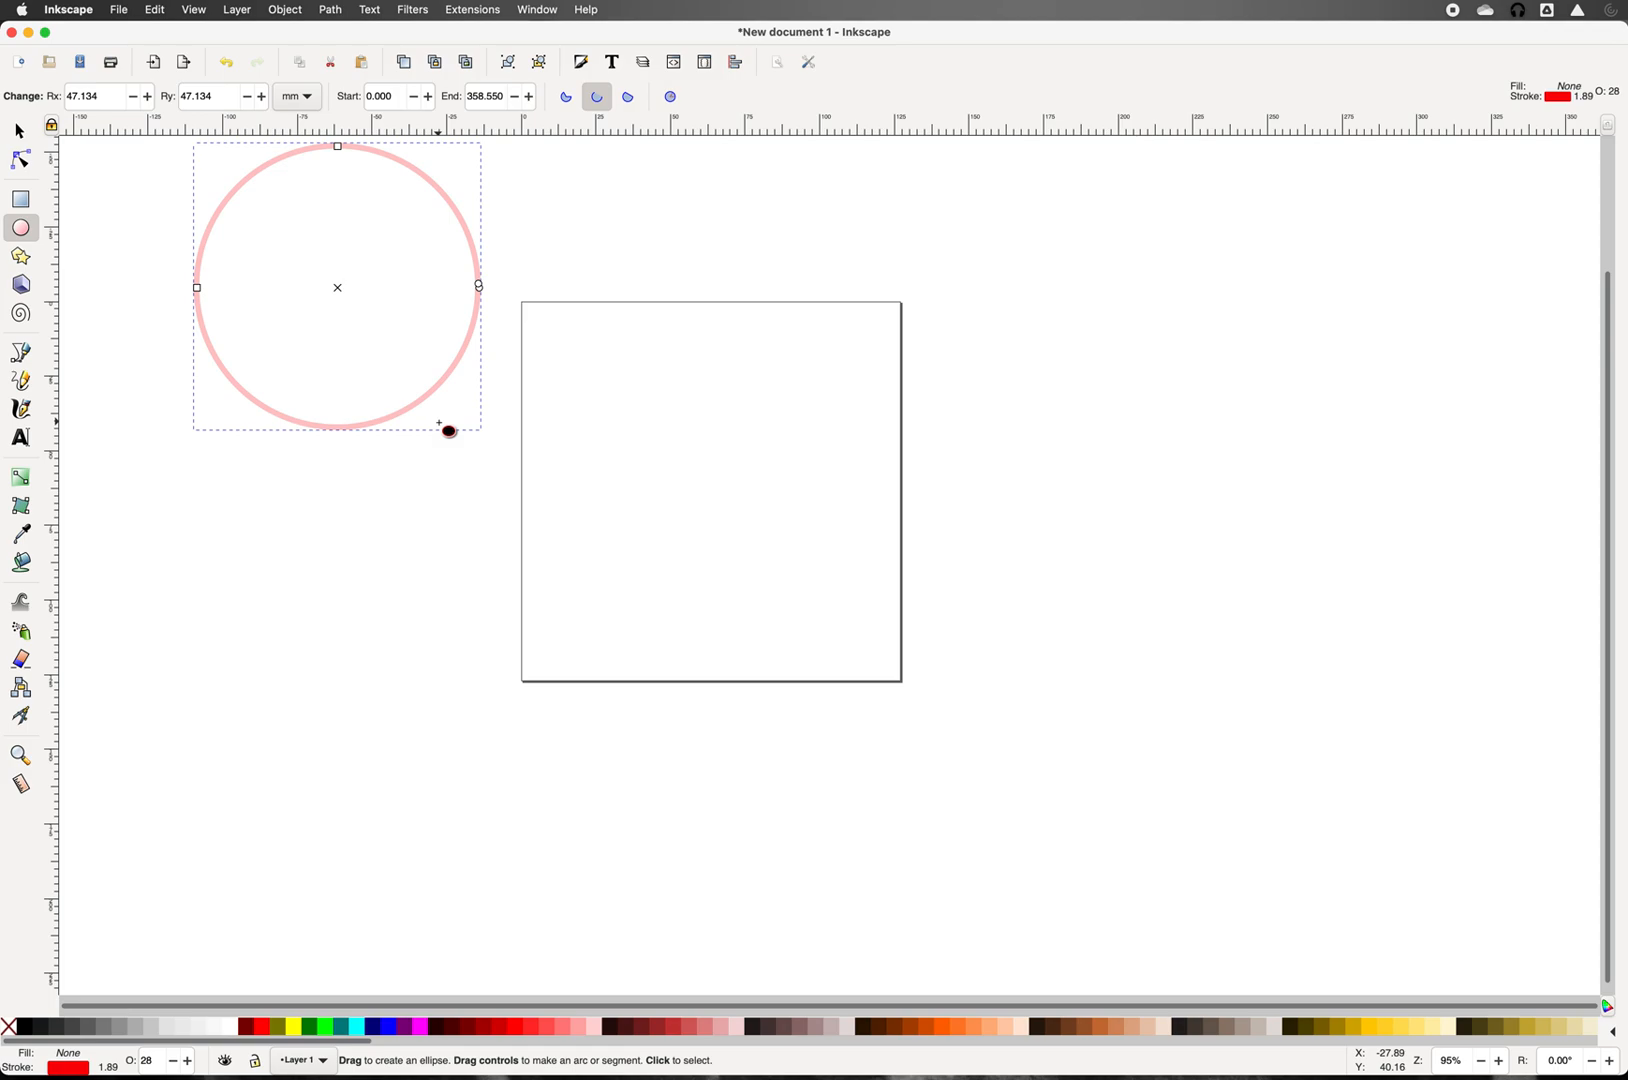
# Step: Change the circle's stroke width from 1.89 to 0.5 mm in Fill and Stroke
pyautogui.click(286, 10)
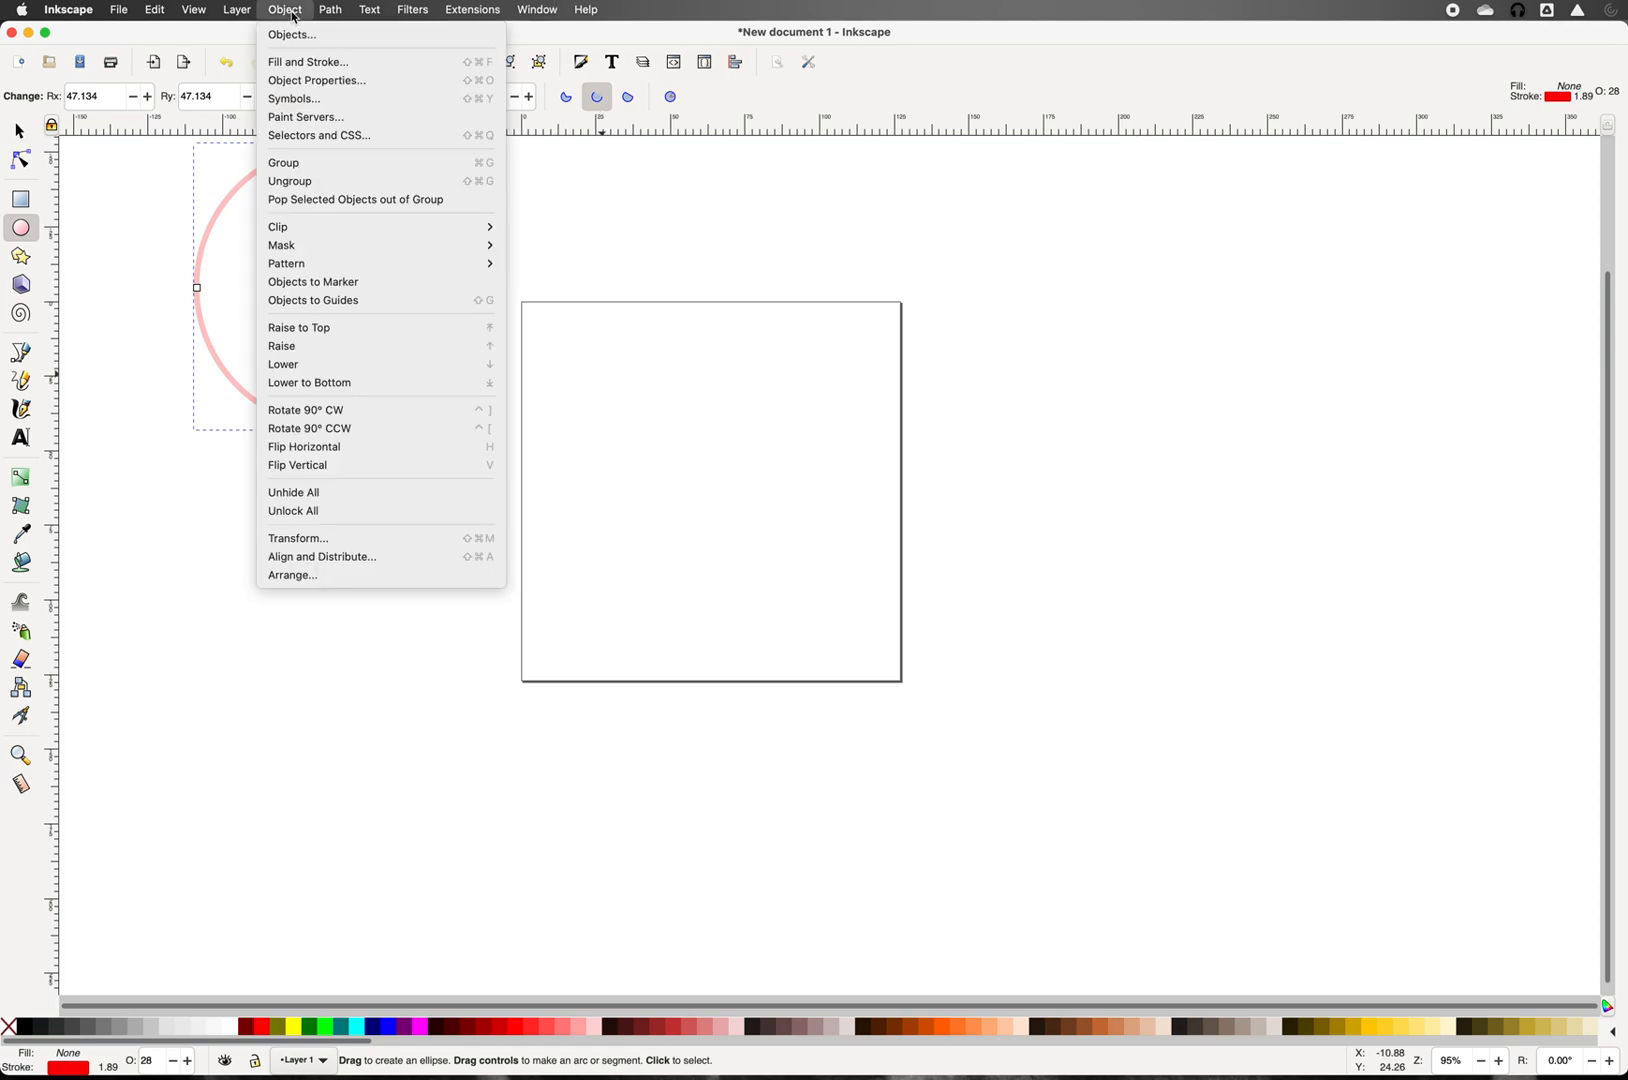
pyautogui.click(308, 64)
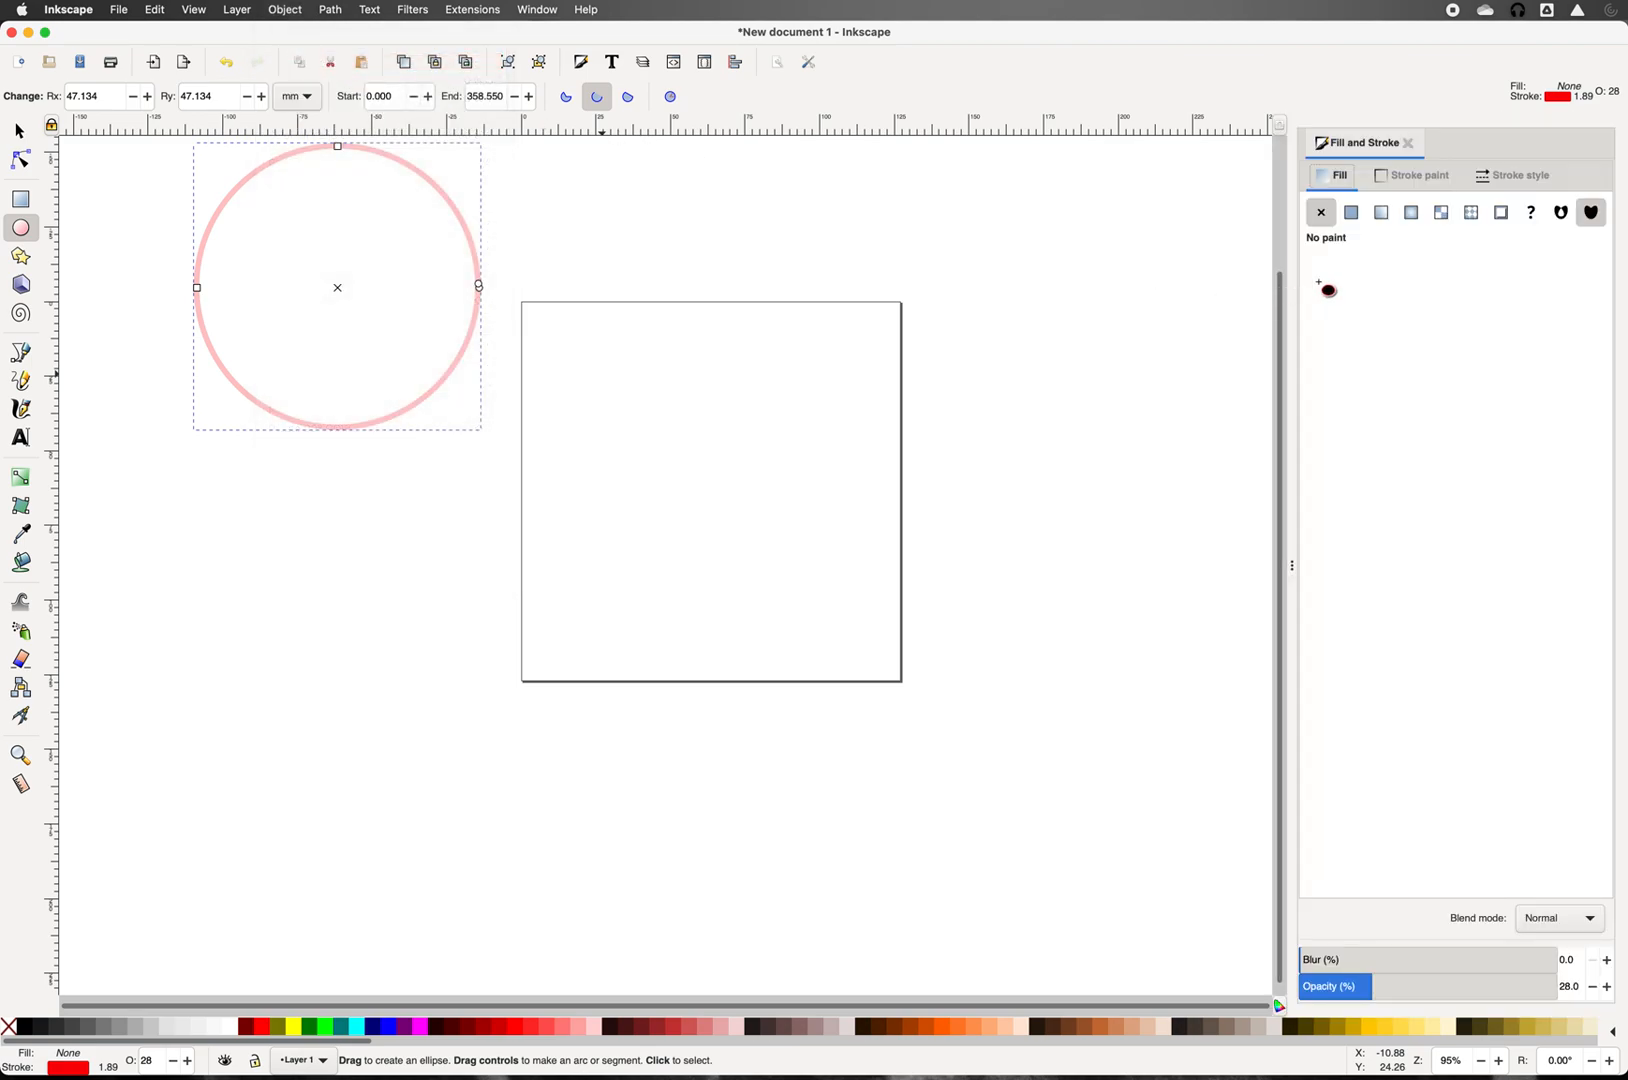
pyautogui.click(1498, 178)
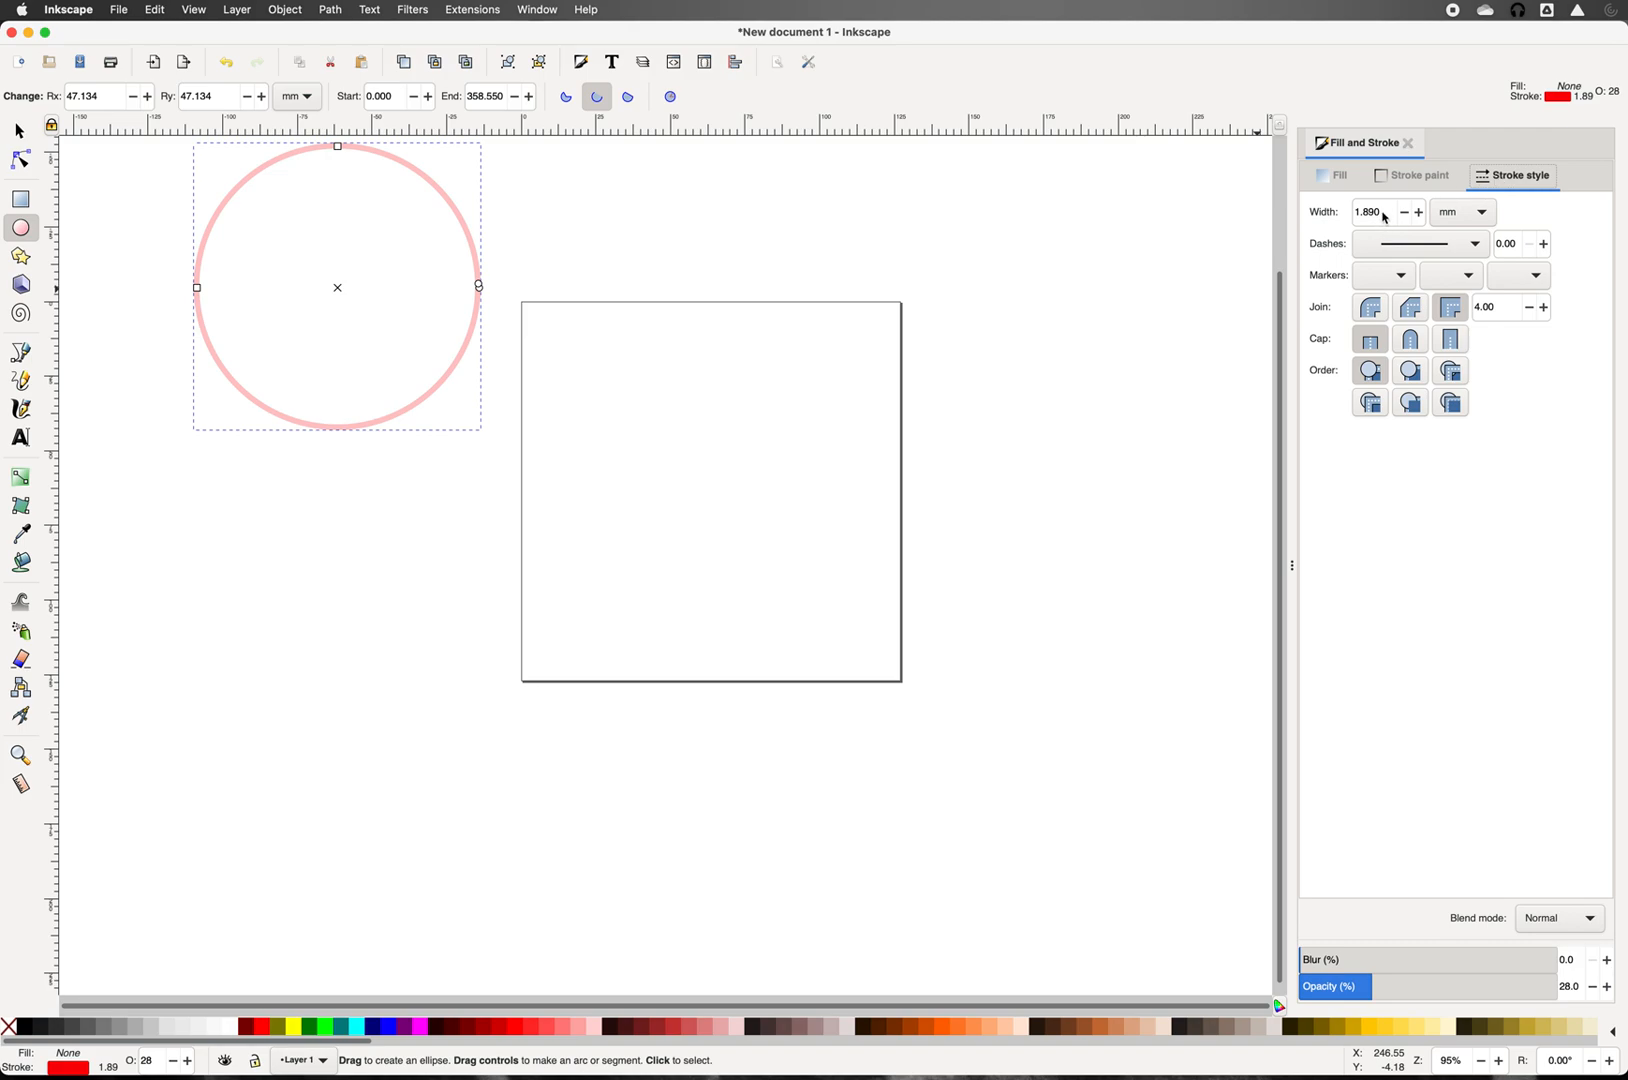
pyautogui.moveTo(1381, 212); pyautogui.dragTo(1343, 212)
pyautogui.press('BackSpace')
pyautogui.write('.5')
pyautogui.press('Return')
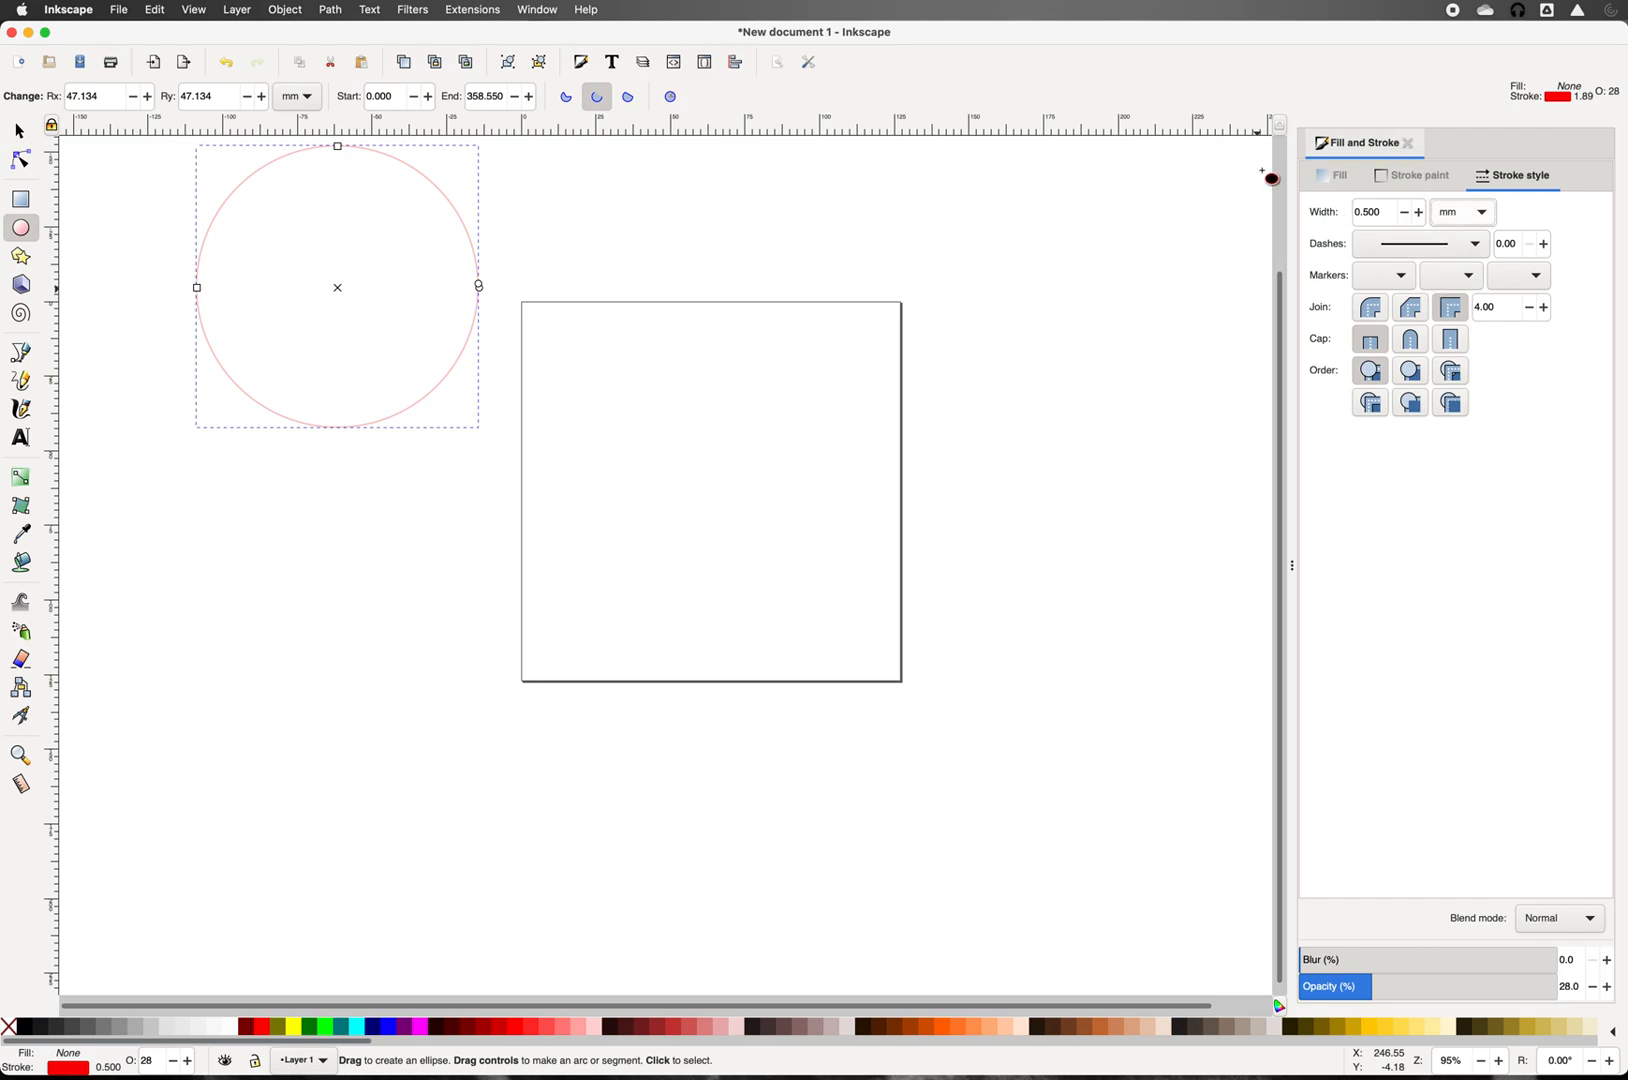
pyautogui.click(1412, 147)
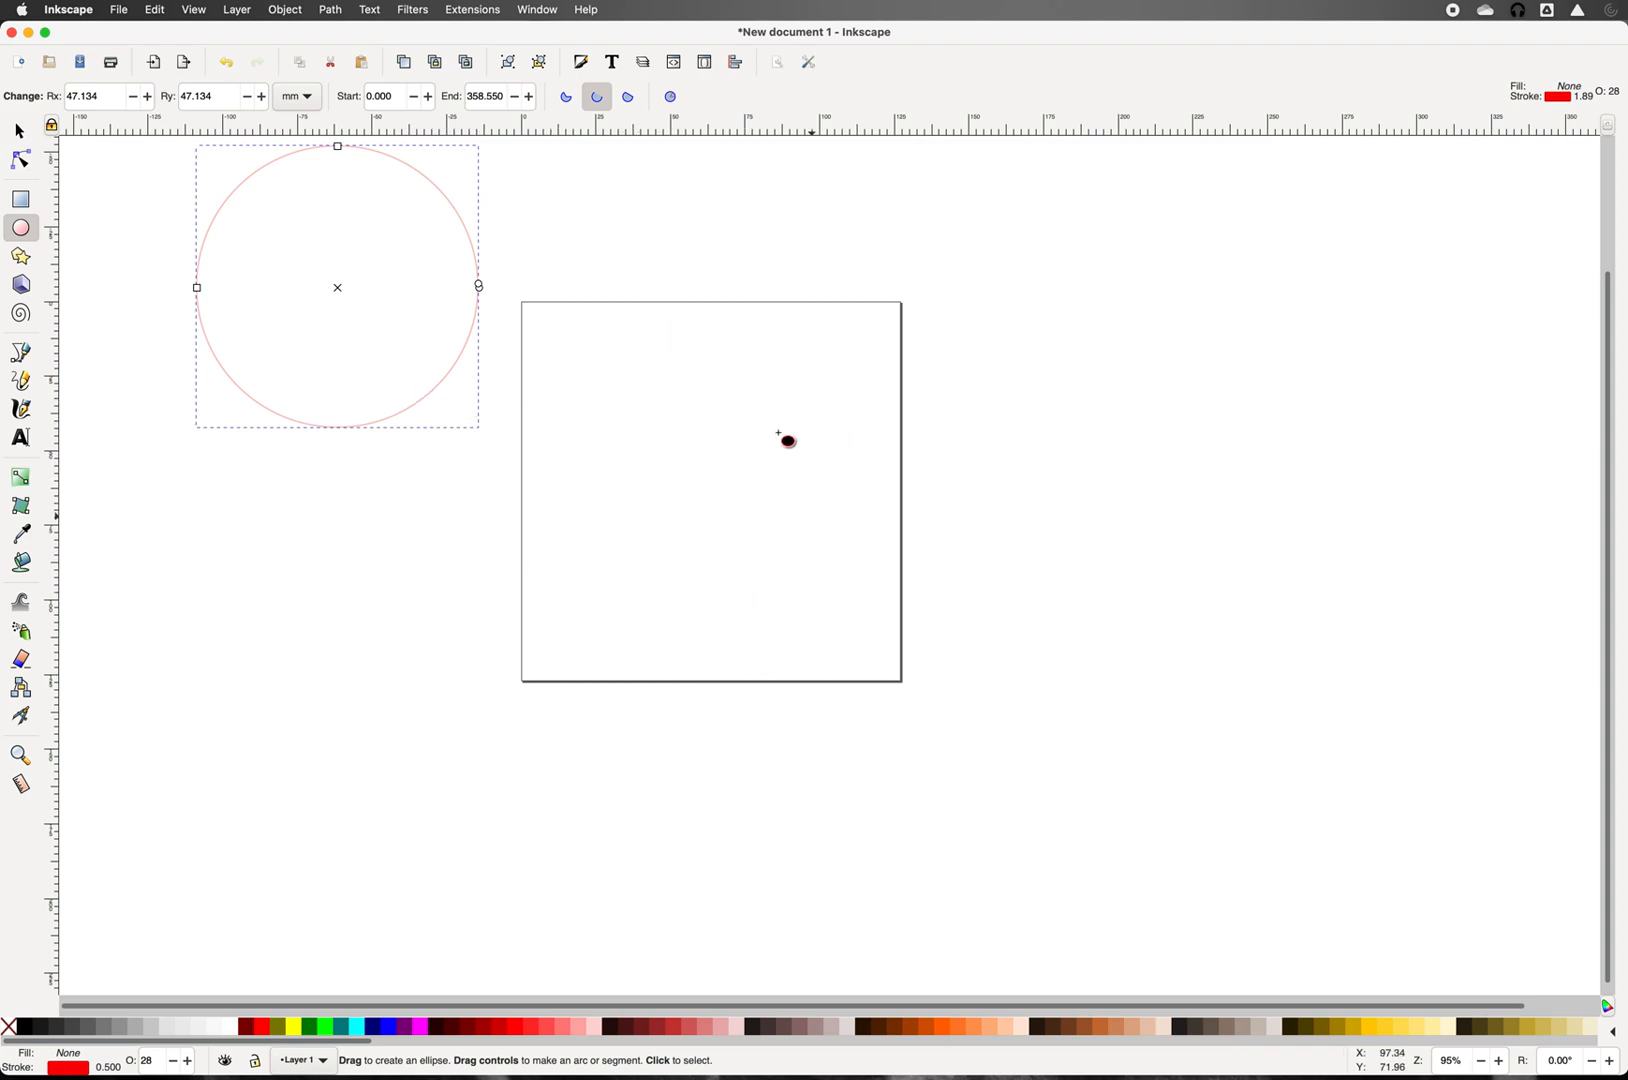
# Step: Align the circle to the page centre on both axes using Align and Distribute
pyautogui.click(737, 63)
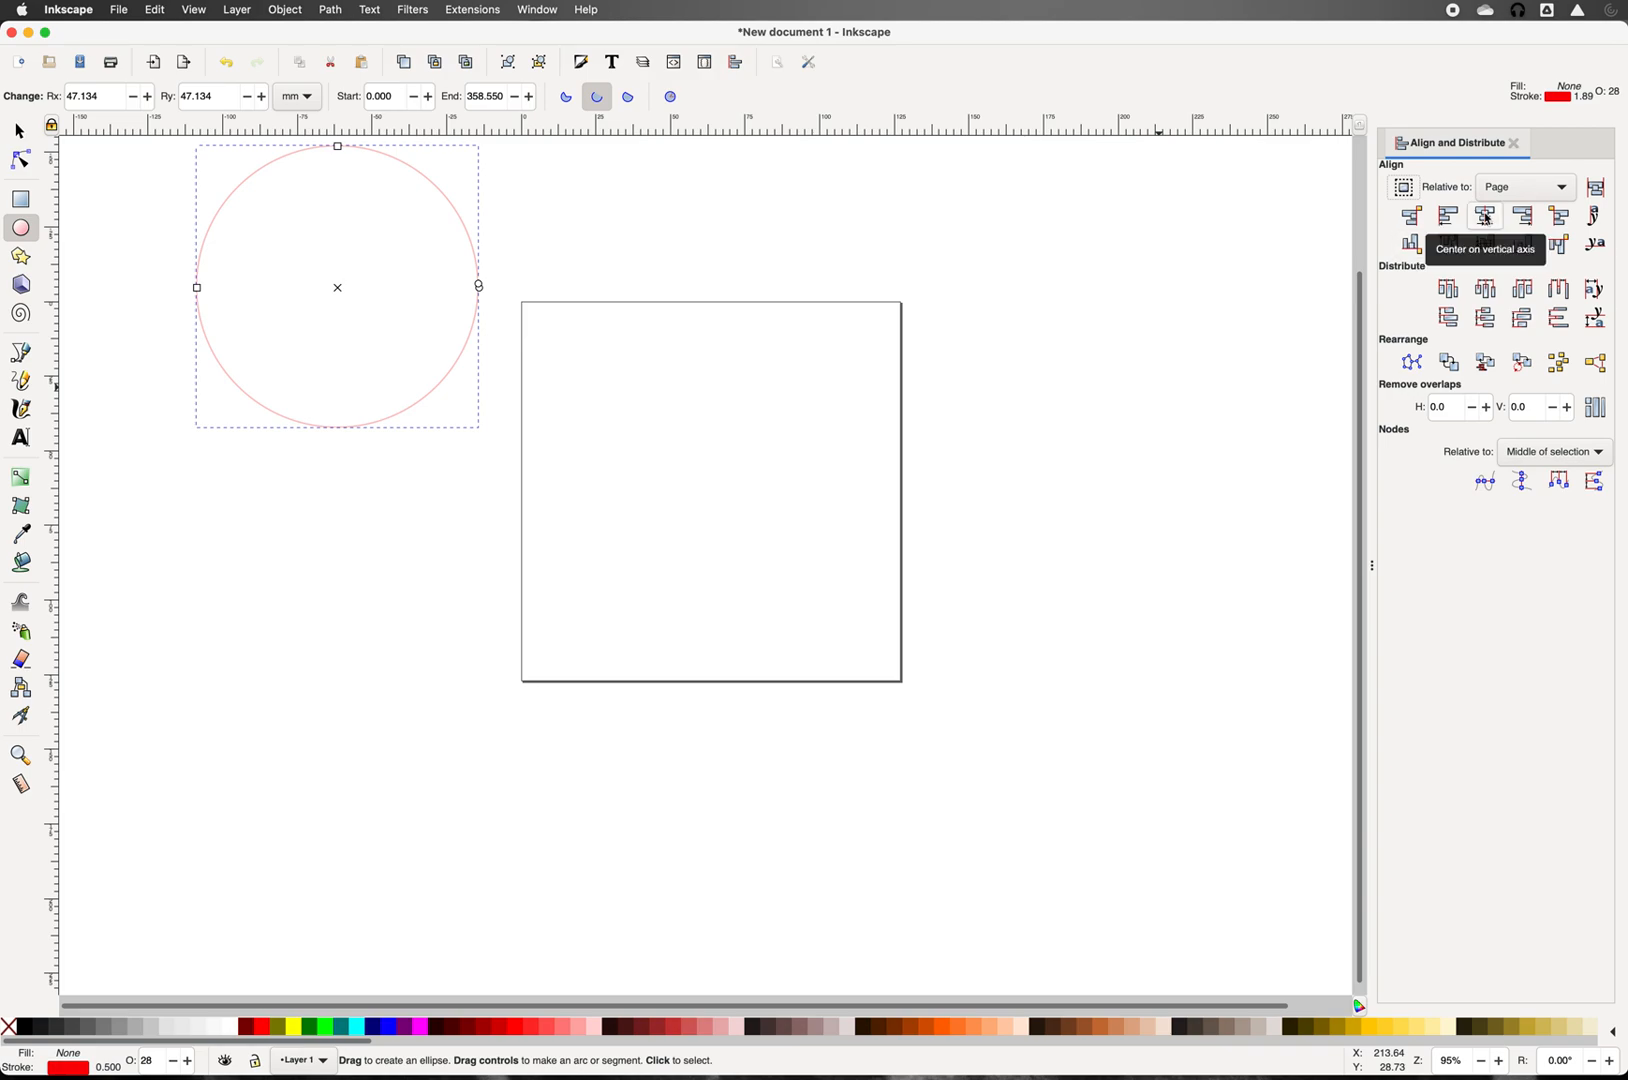
pyautogui.click(1486, 218)
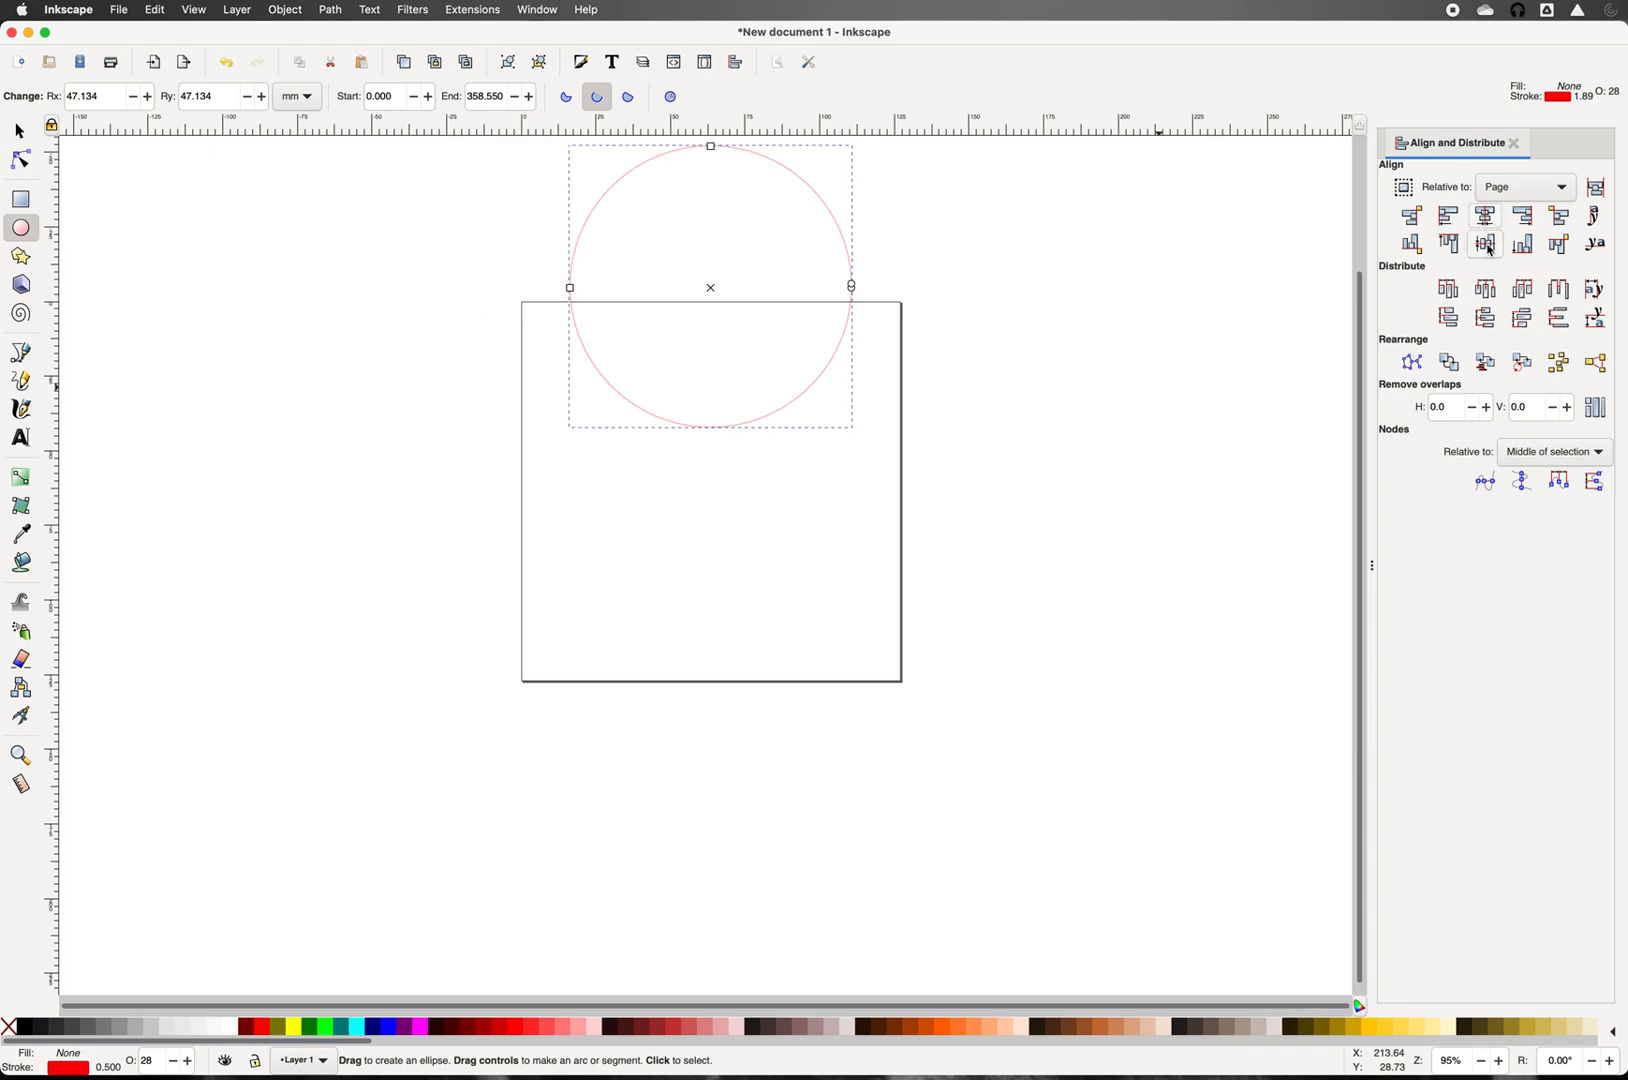
pyautogui.click(1487, 244)
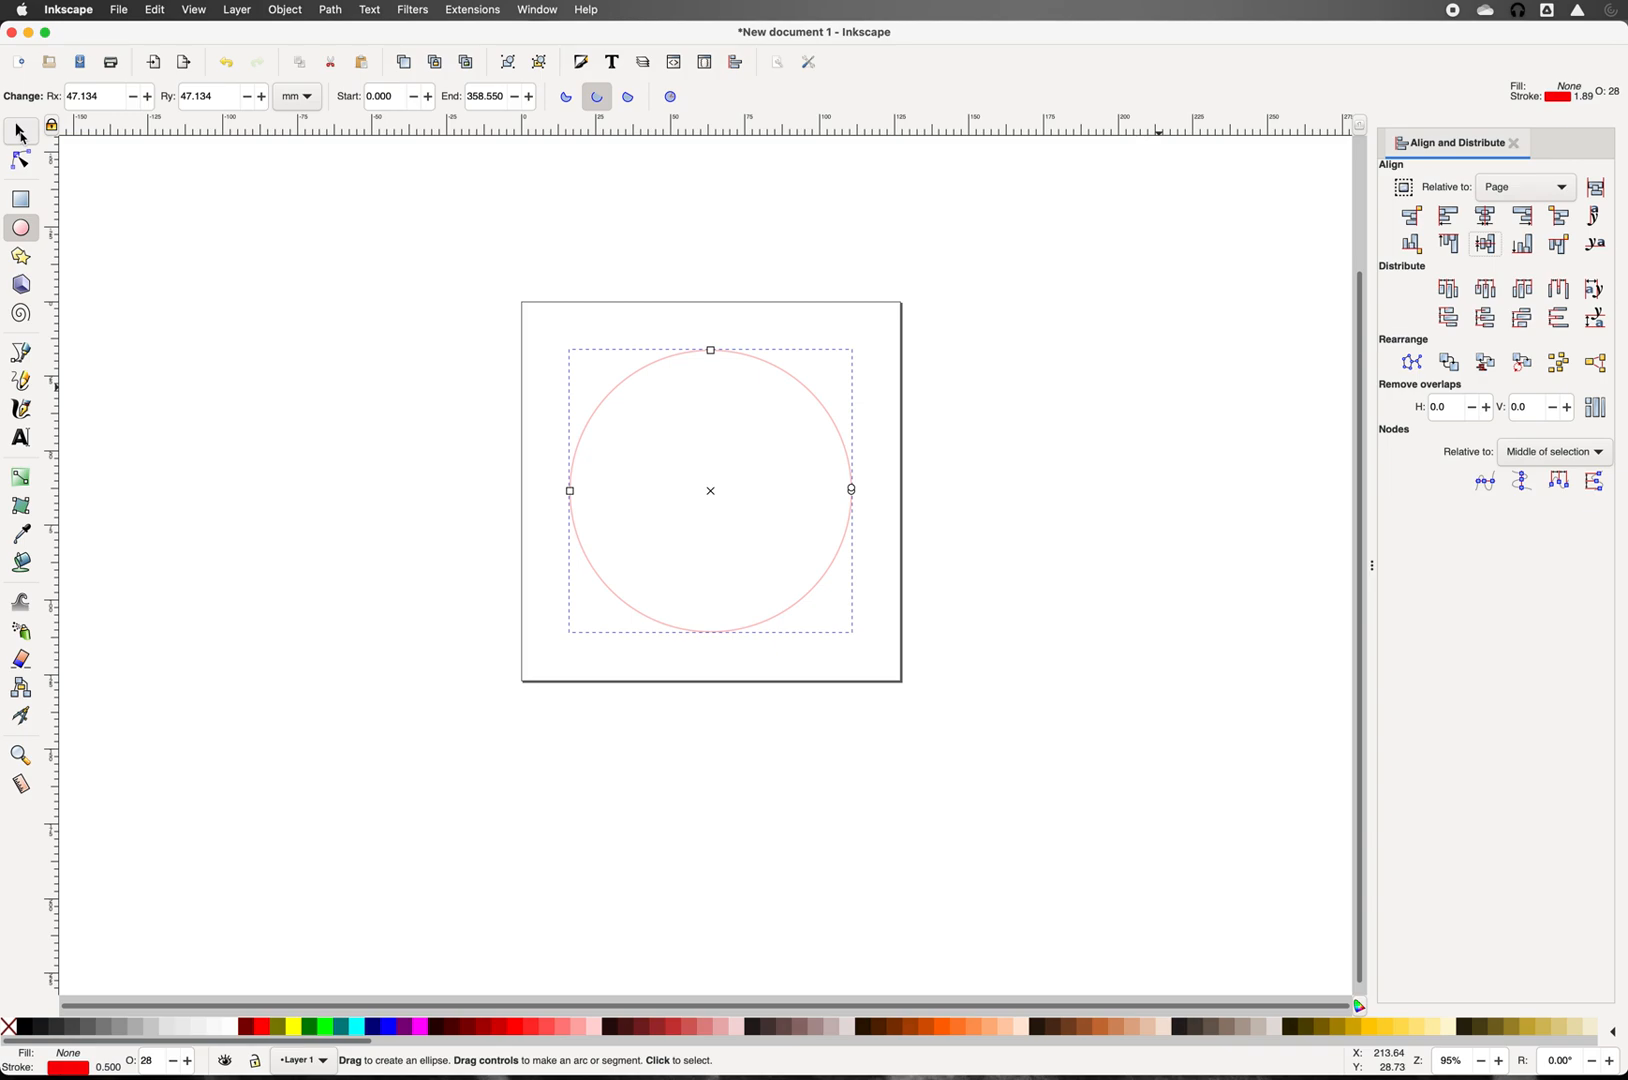
pyautogui.click(20, 132)
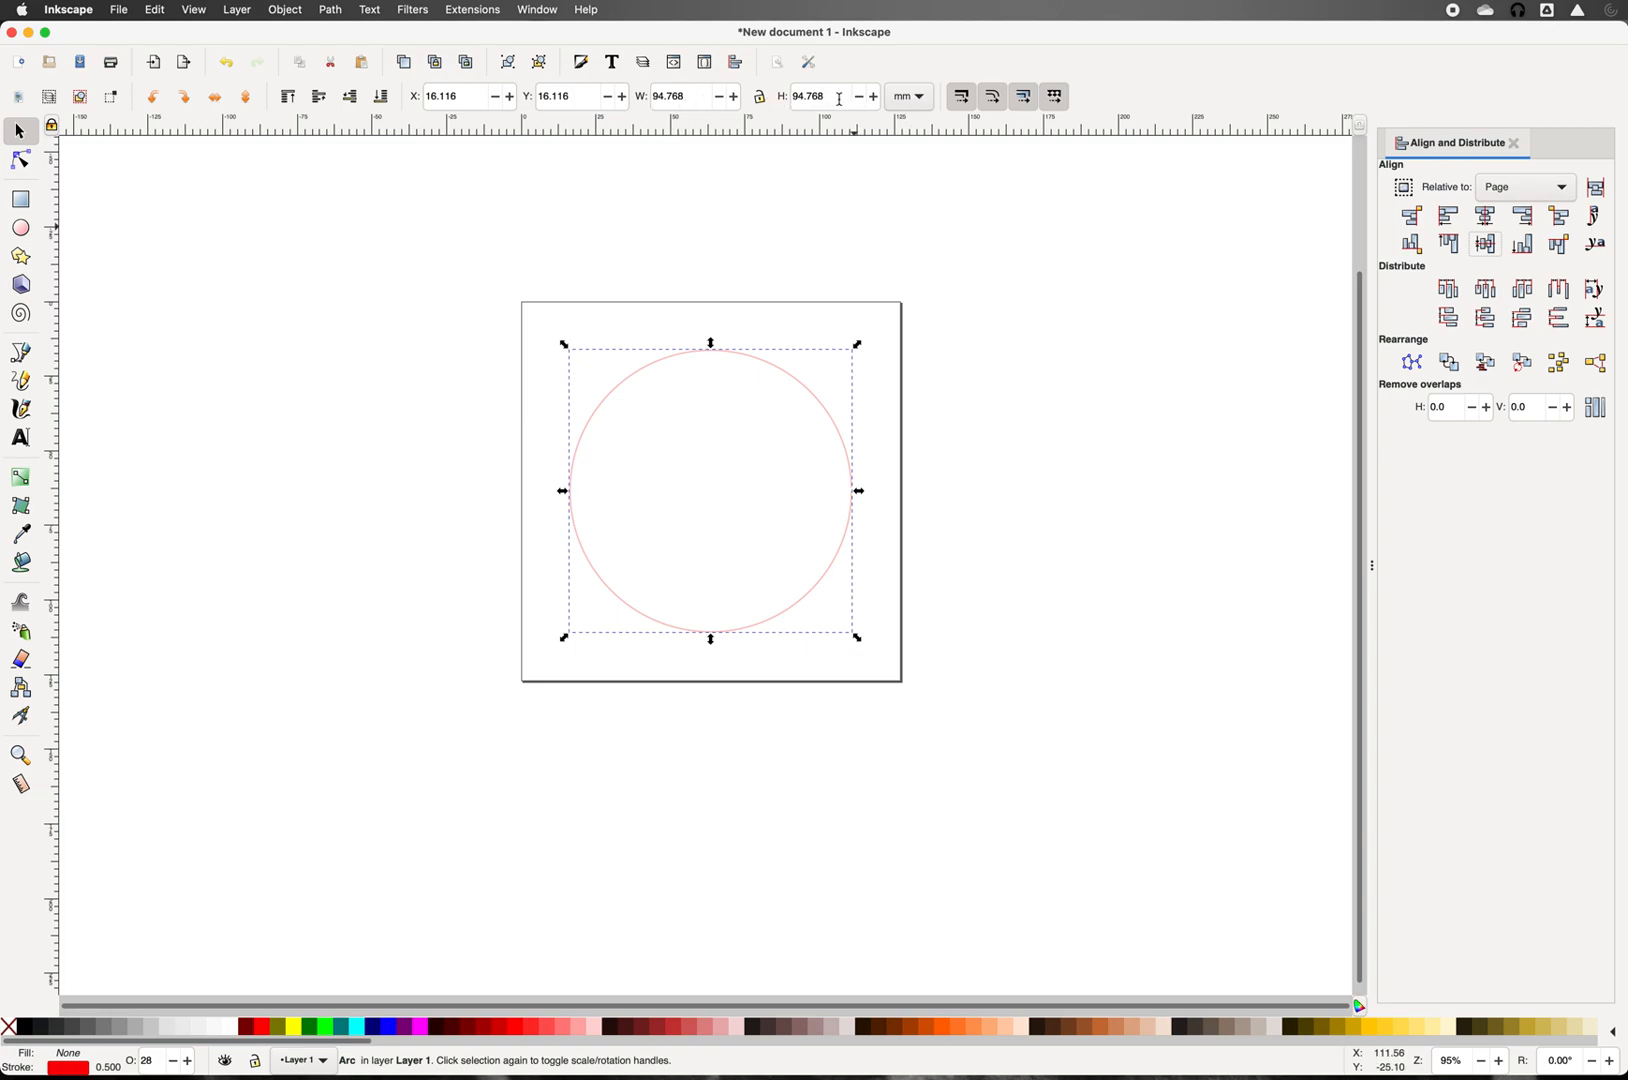
# Step: Resize the circle to 4 × 4 inches using the toolbar width and height fields
pyautogui.click(908, 97)
pyautogui.click(900, 80)
pyautogui.click(690, 100)
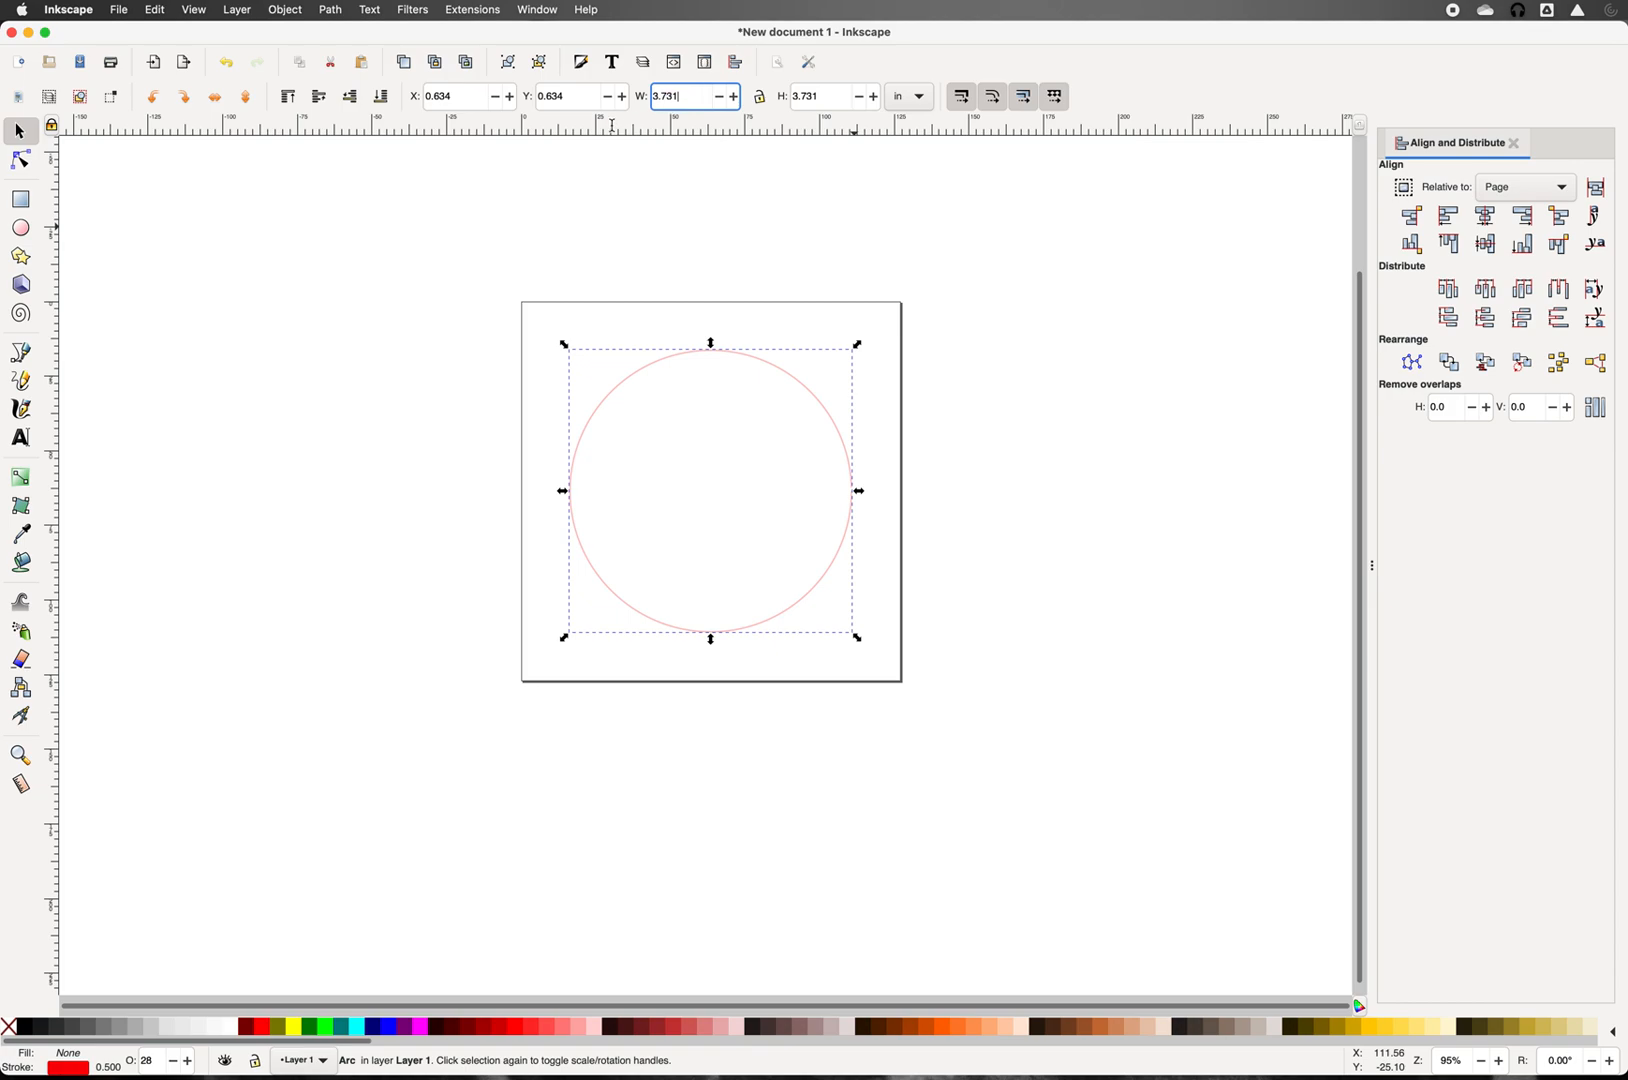
pyautogui.press('BackSpace')
pyautogui.press('BackSpace')
pyautogui.press('BackSpace')
pyautogui.press('BackSpace')
pyautogui.press('BackSpace')
pyautogui.write('4')
pyautogui.press('Tab')
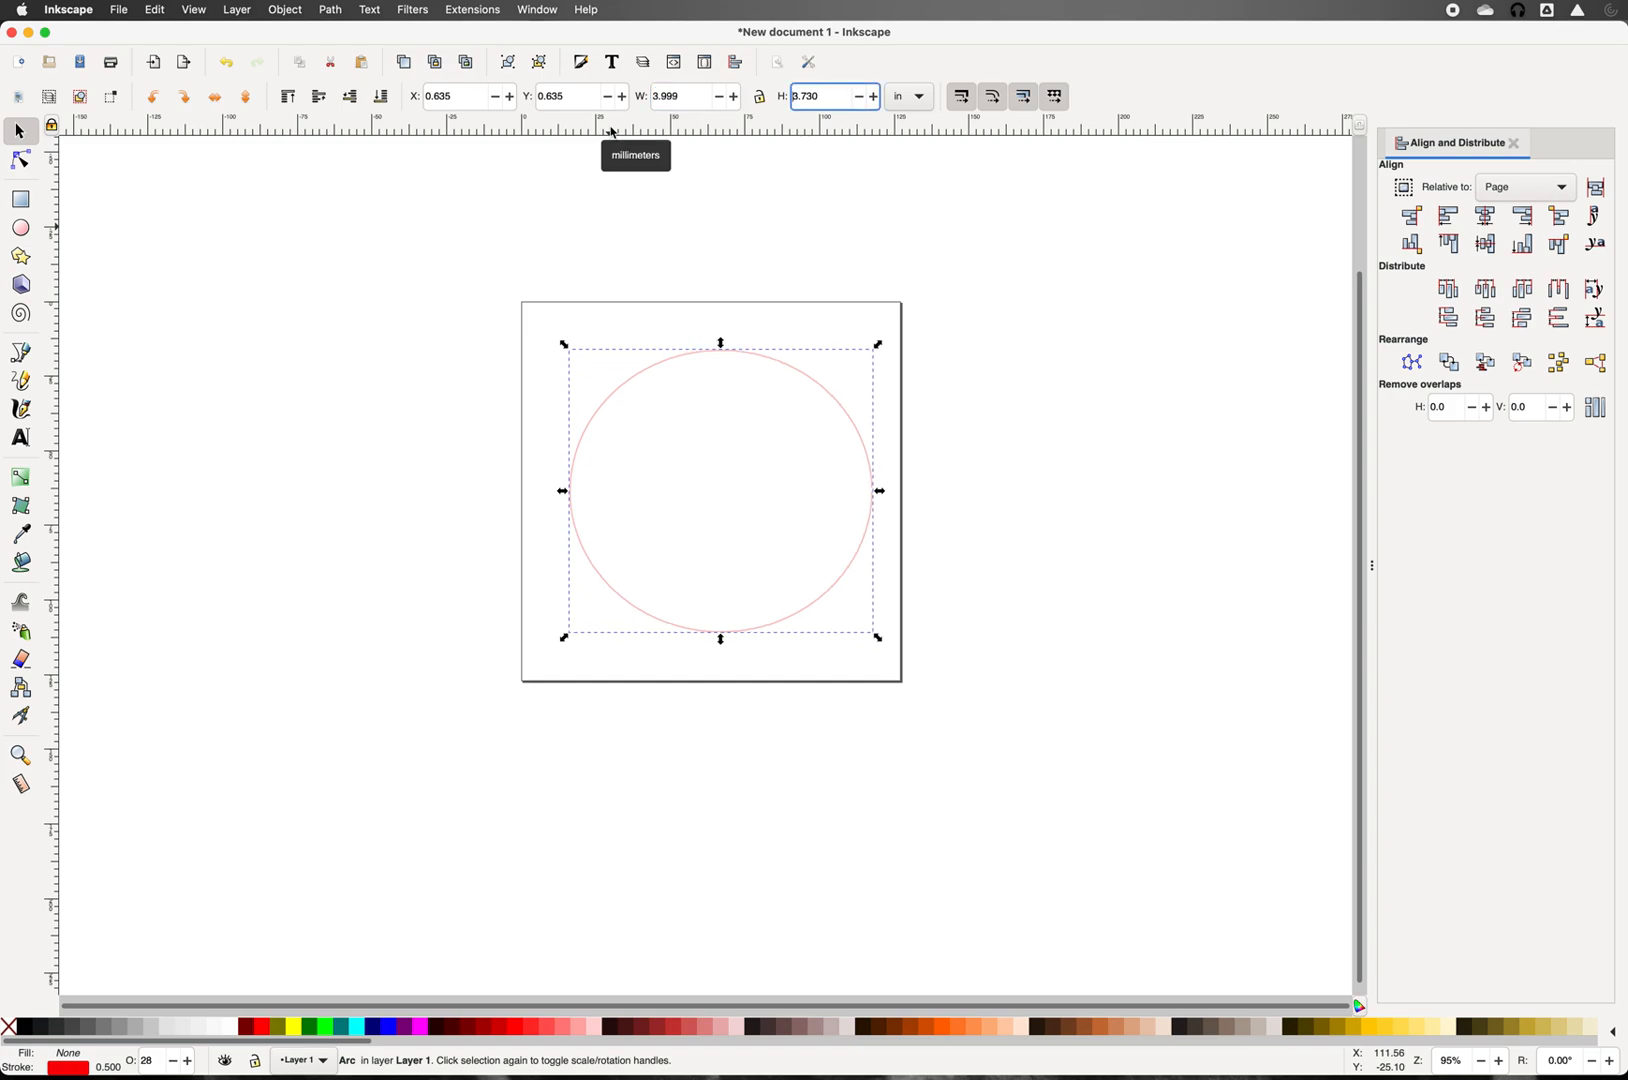
pyautogui.write('4')
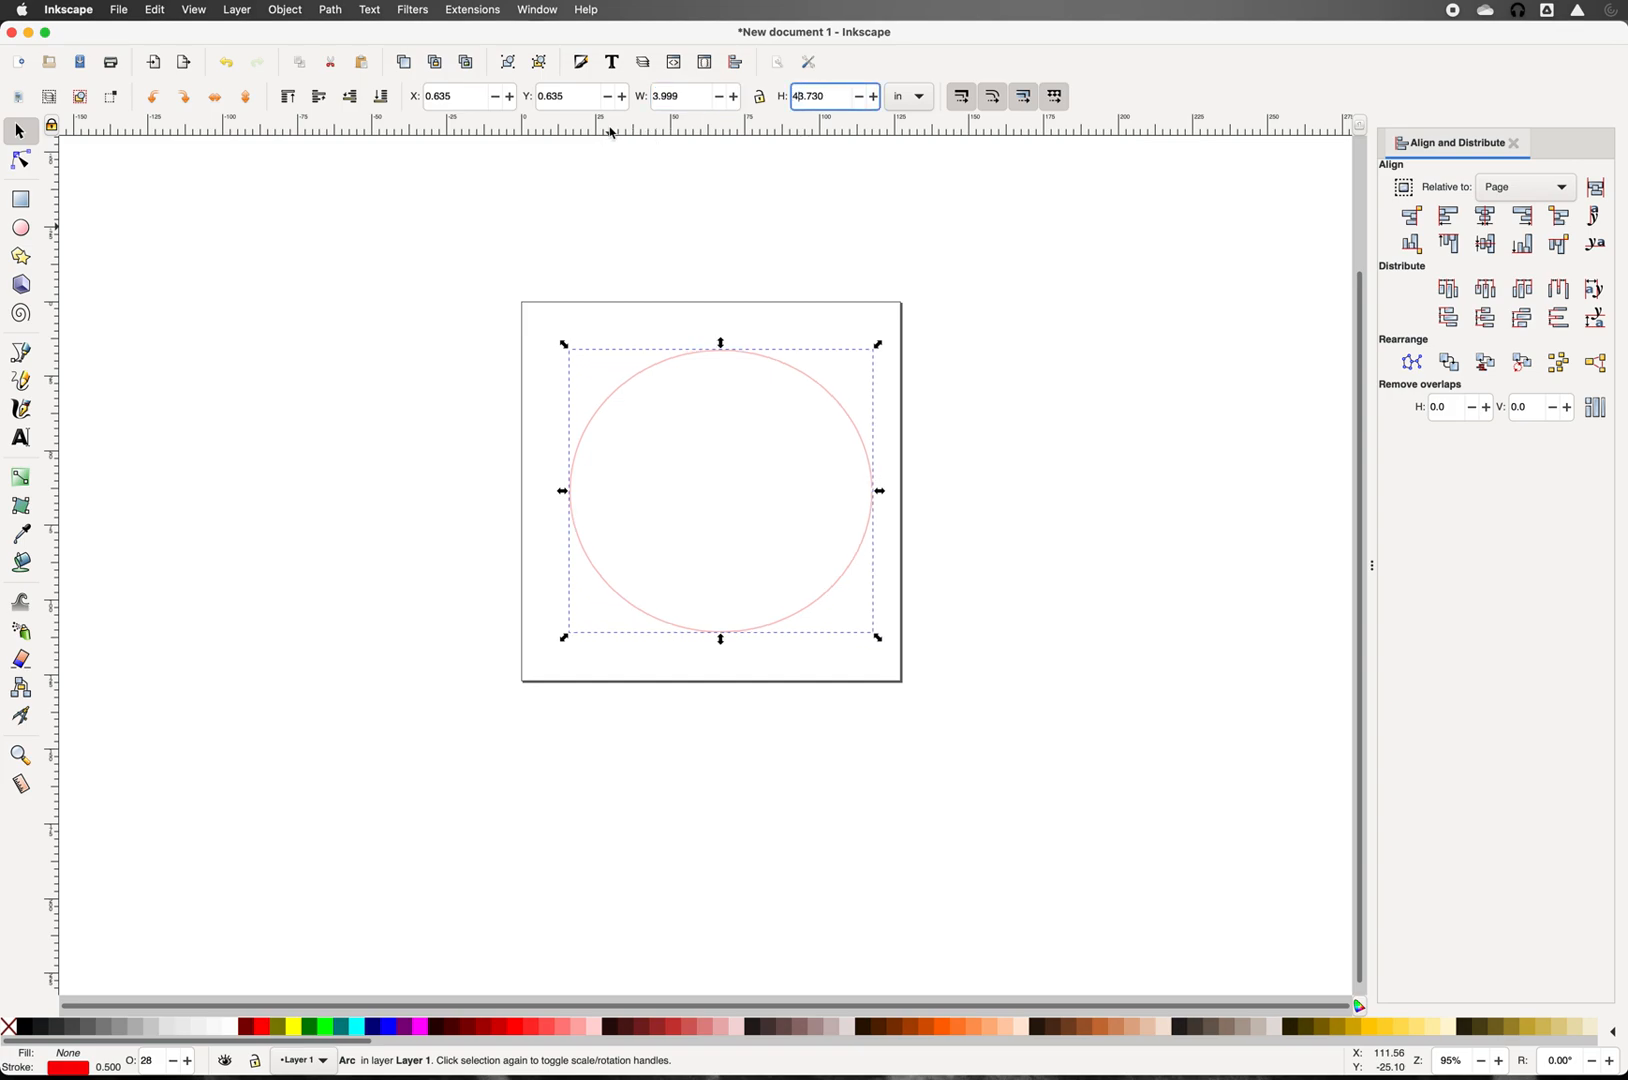
pyautogui.press('Delete')
pyautogui.press('Delete')
pyautogui.press('Delete')
pyautogui.press('Delete')
pyautogui.press('Delete')
pyautogui.press('Return')
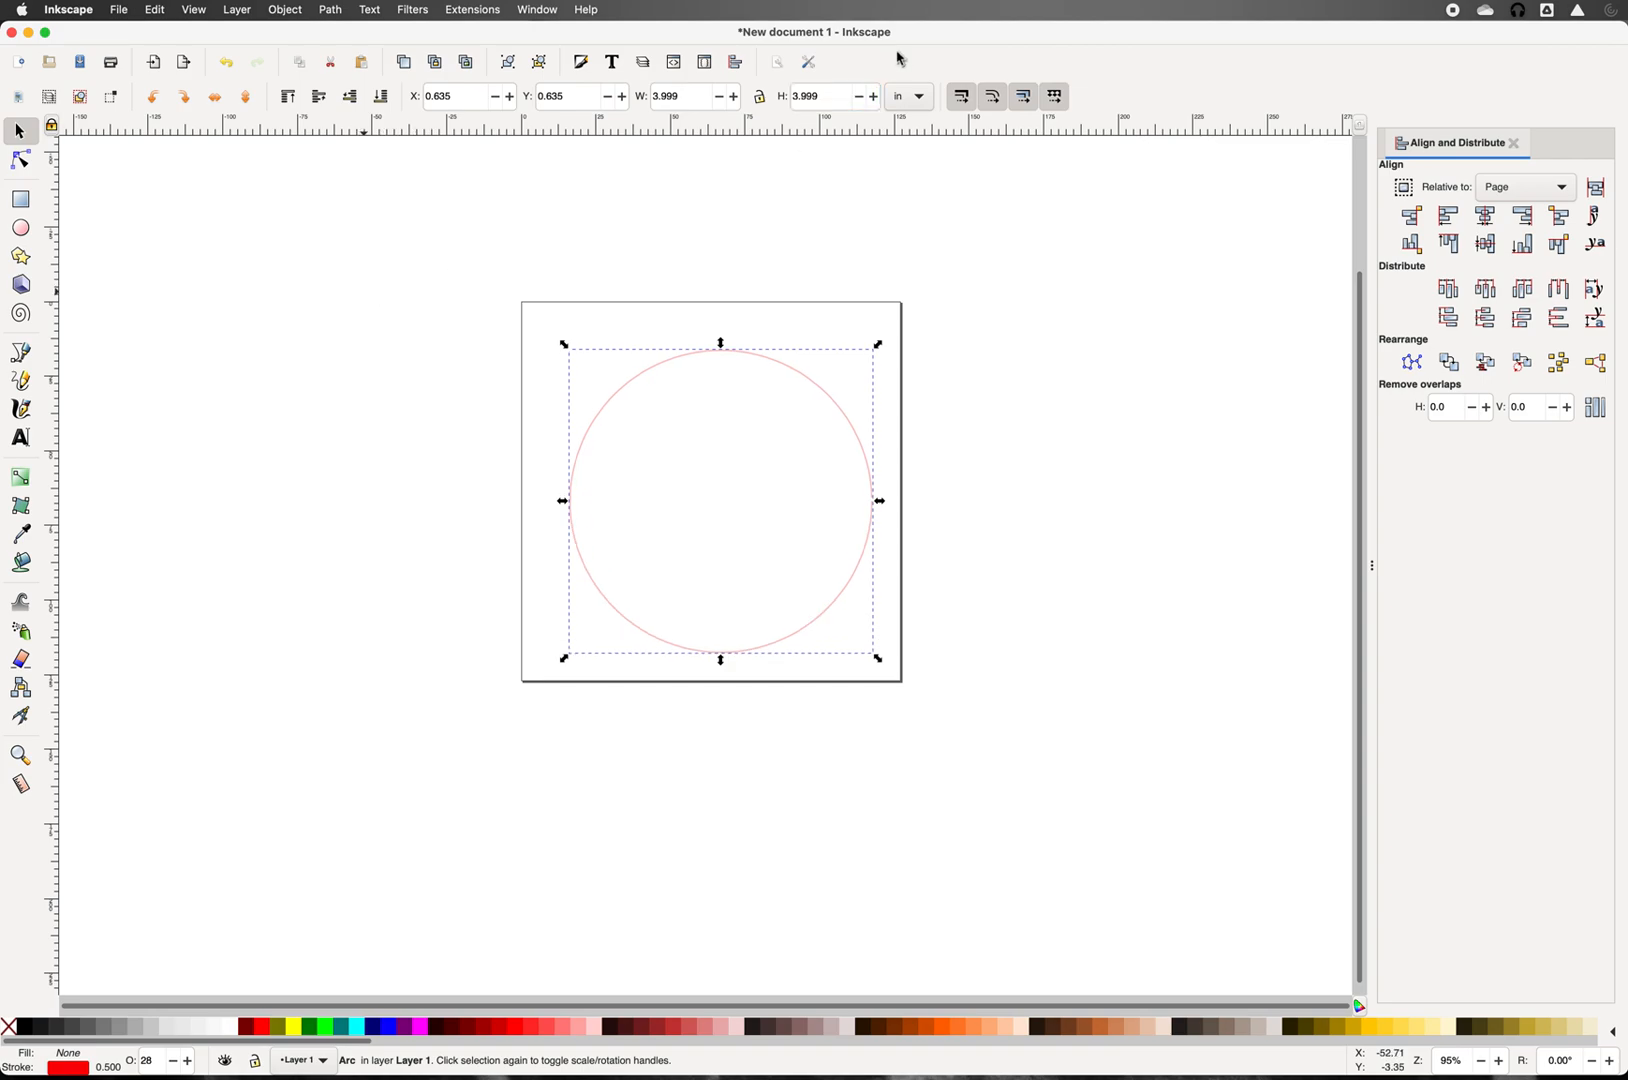
# Step: Recentre the 4-inch circle on the page both ways and deselect it
pyautogui.click(1488, 245)
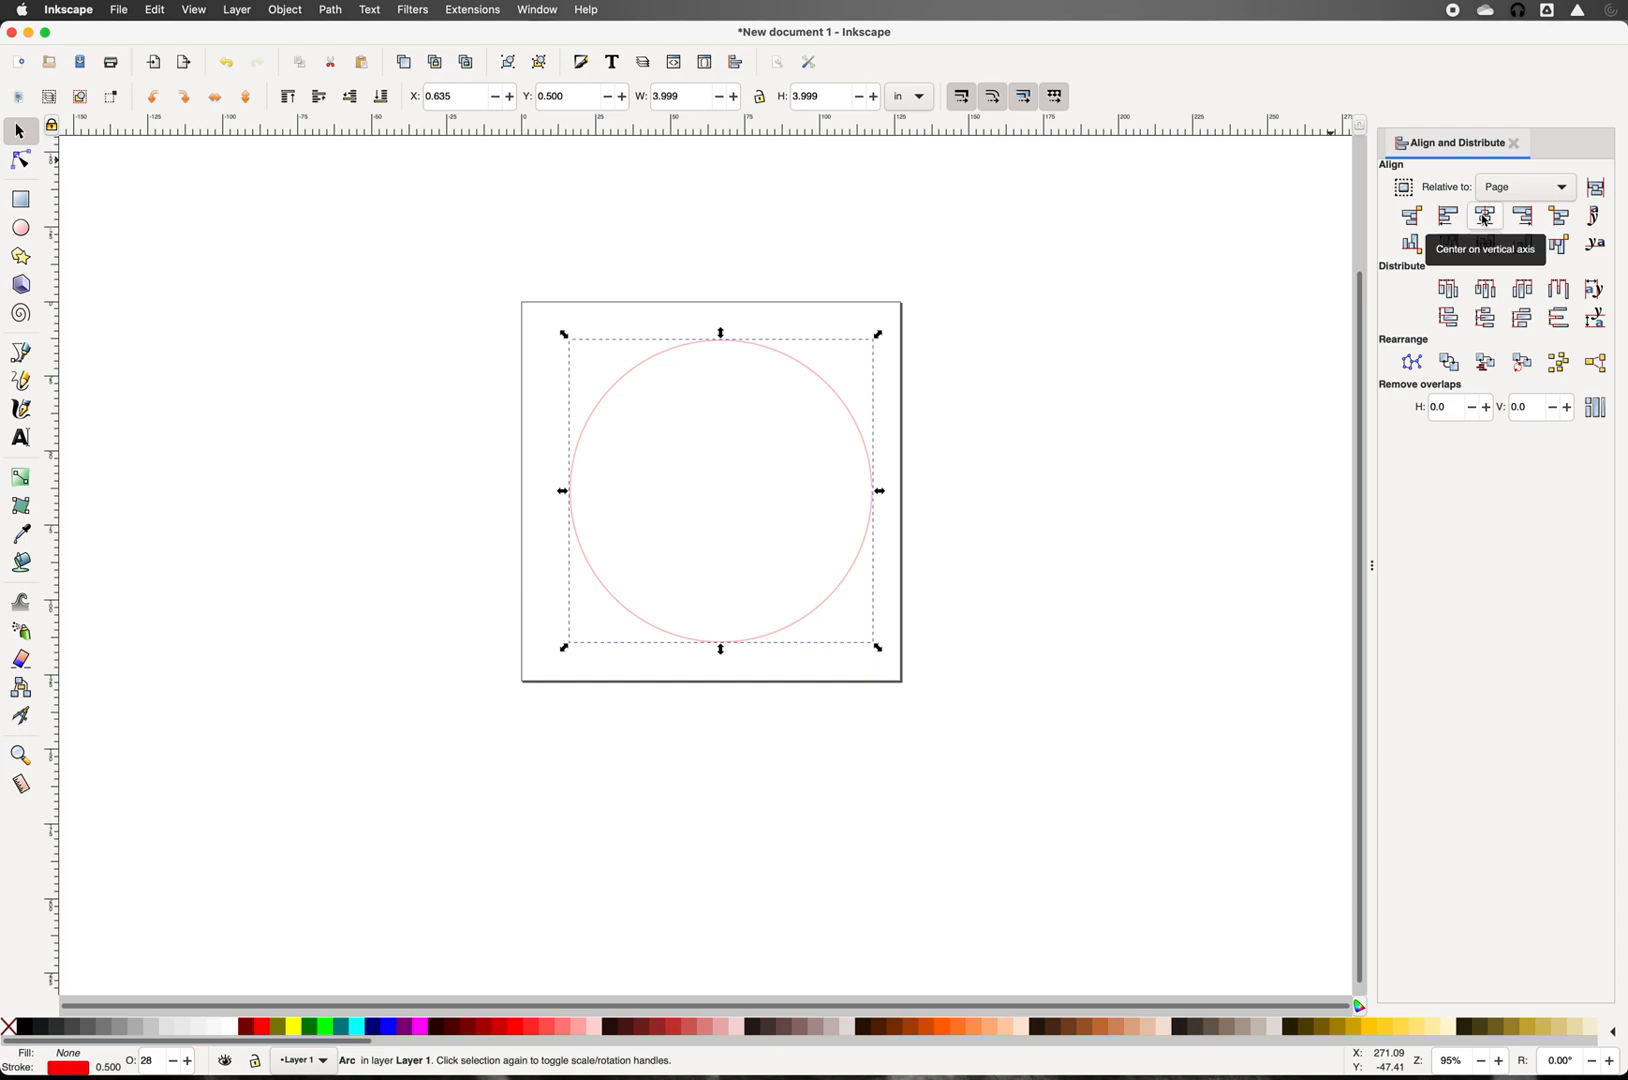
pyautogui.click(1486, 217)
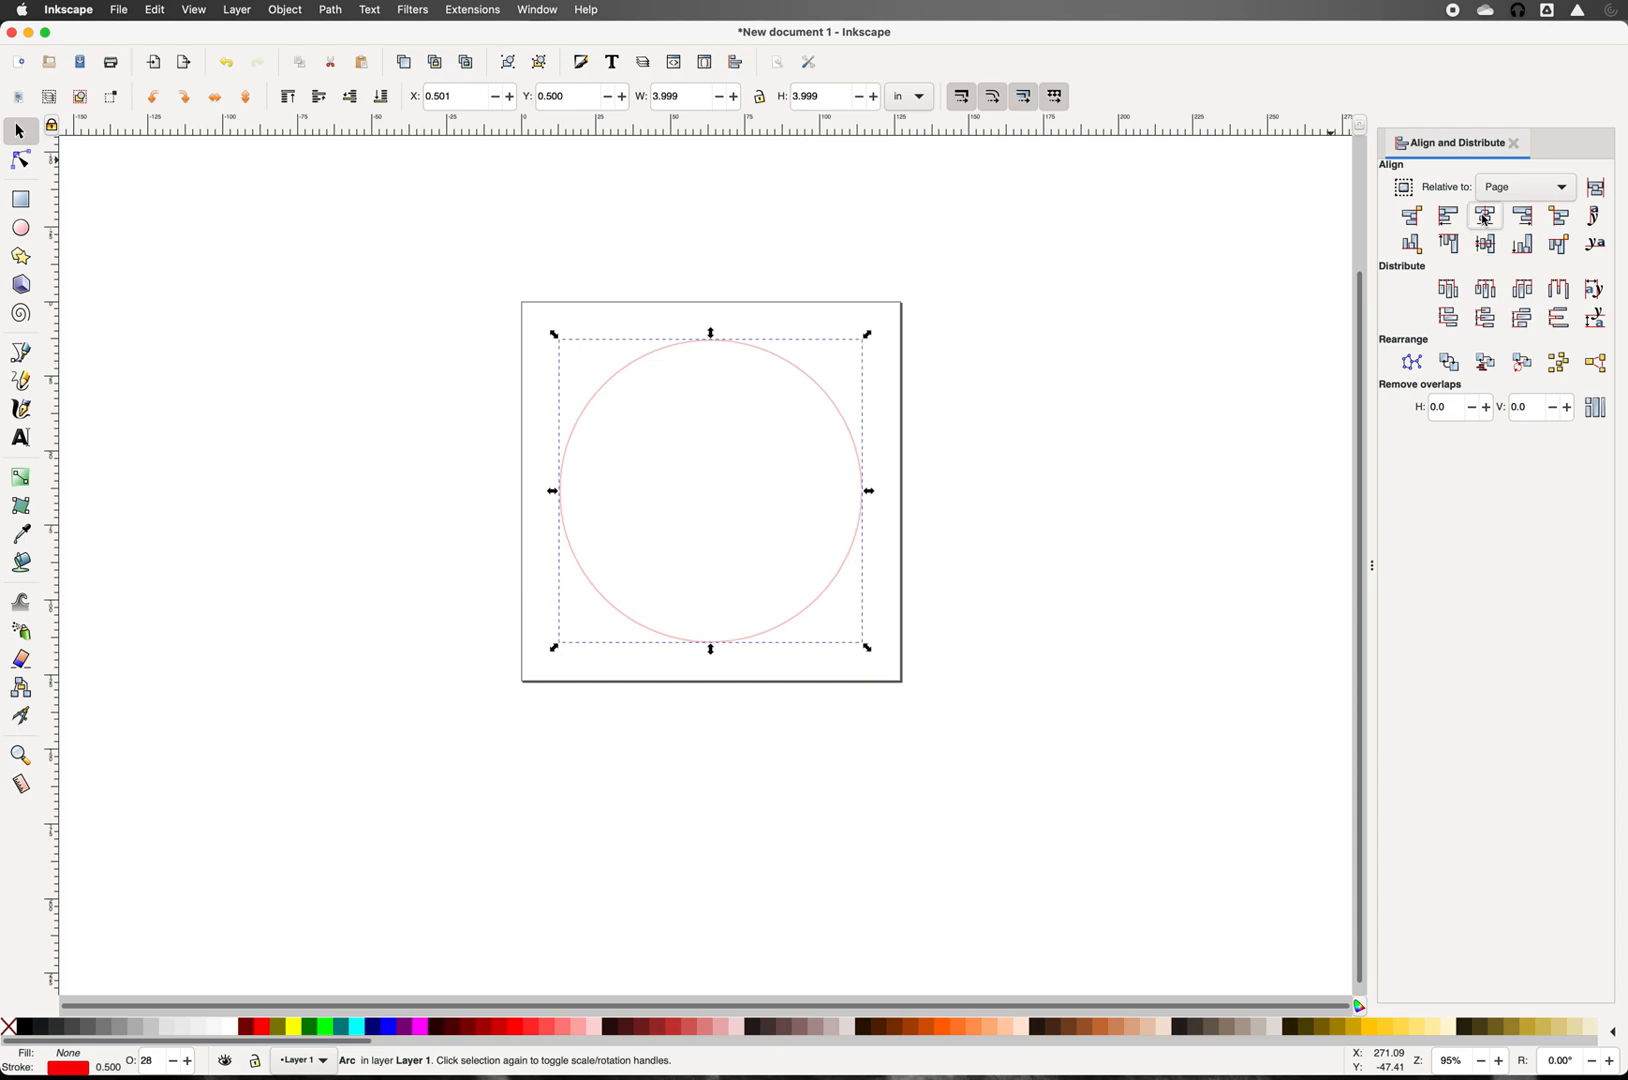
pyautogui.click(1232, 337)
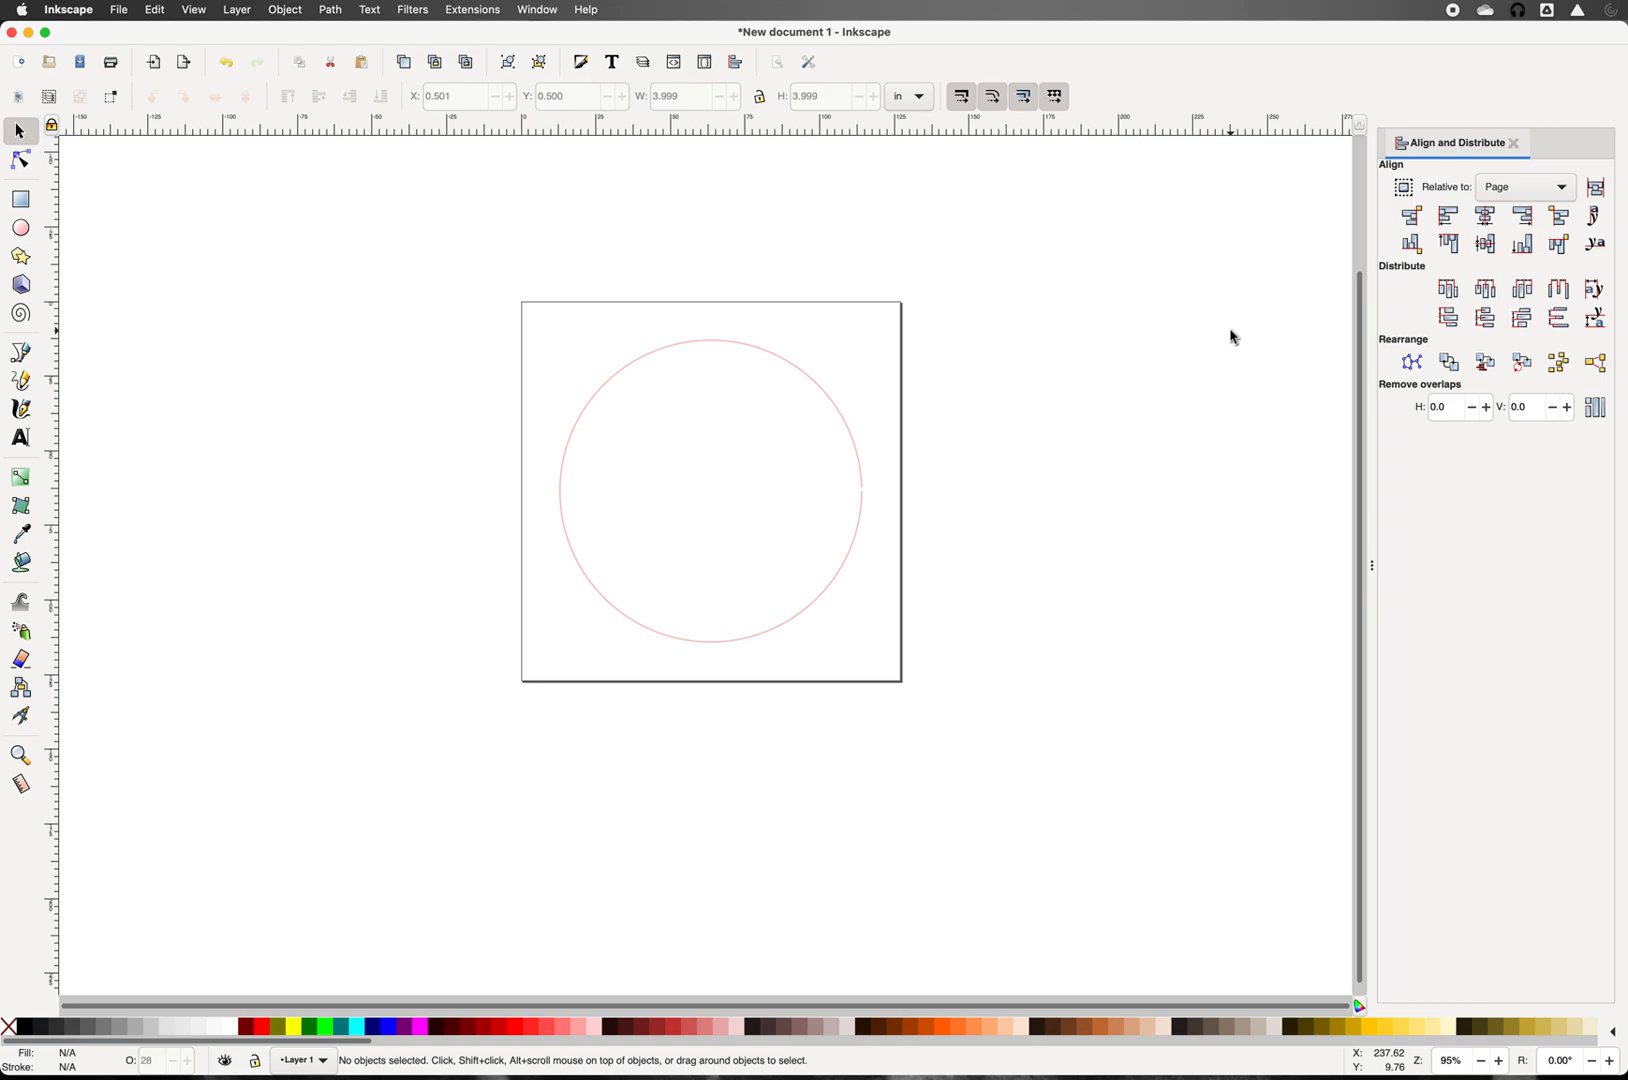
# Step: Type 'Rounded Text' in 36 pt Athelas to the left of the page
pyautogui.click(20, 439)
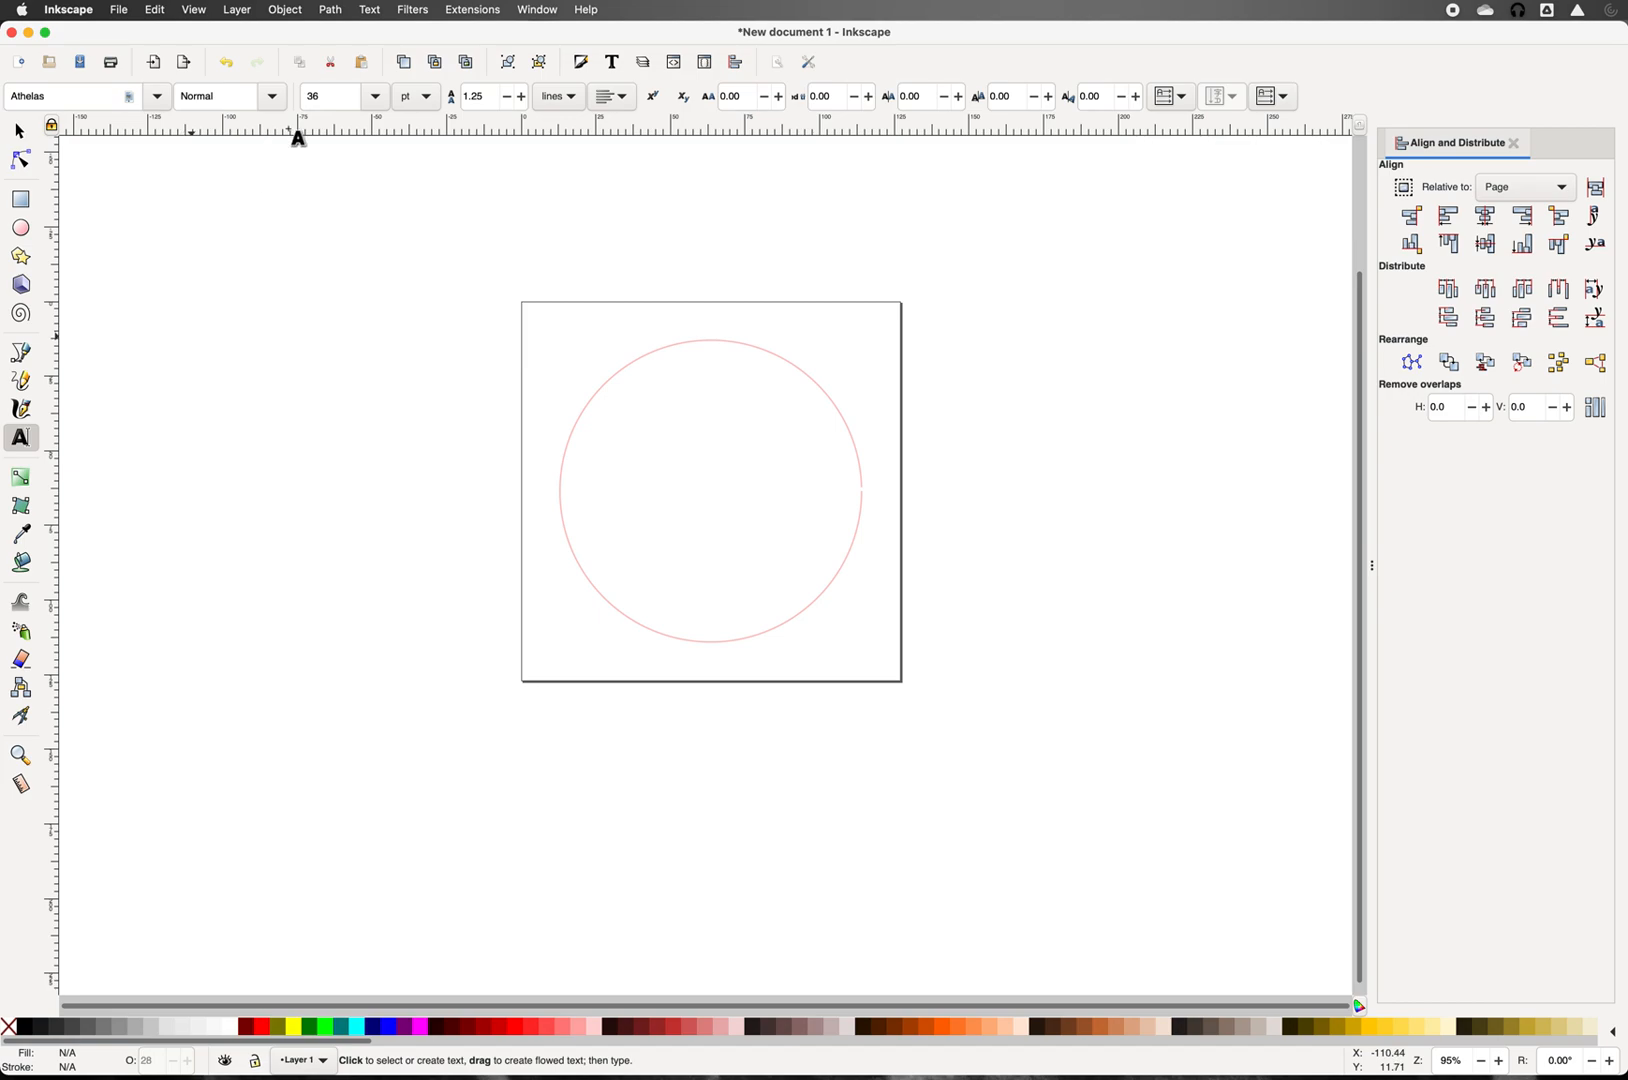
pyautogui.click(240, 420)
pyautogui.write('R')
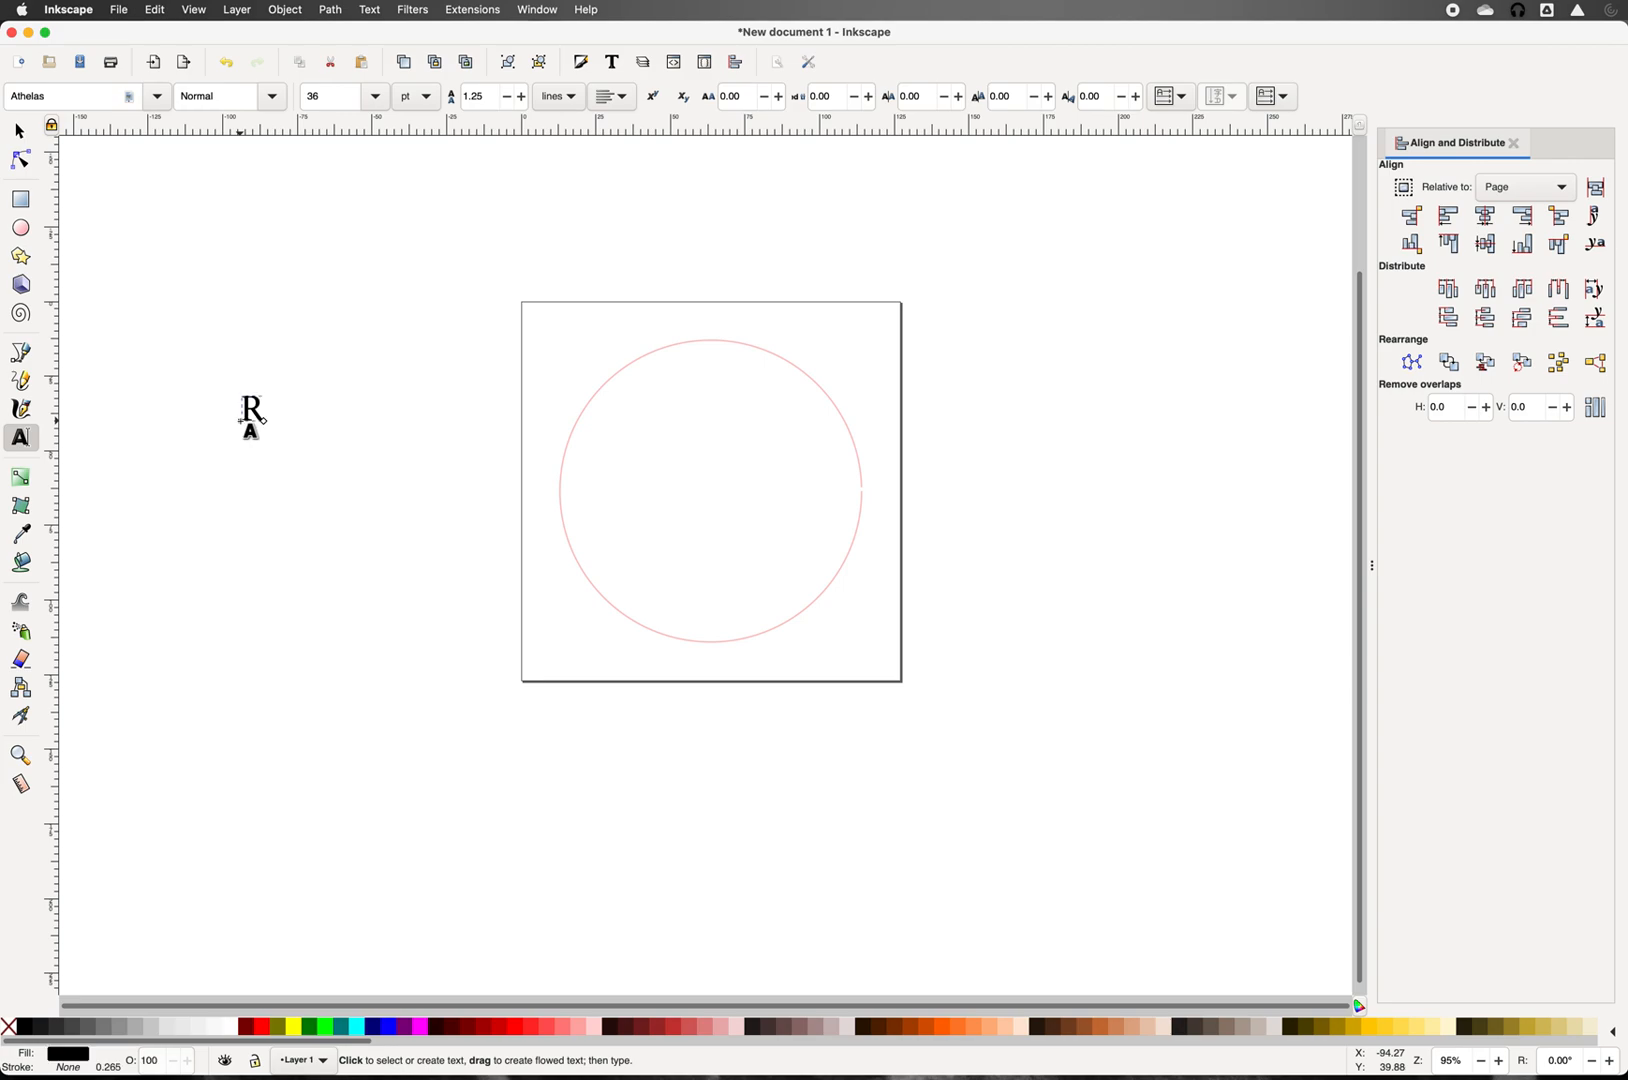
pyautogui.write('ounded Tes')
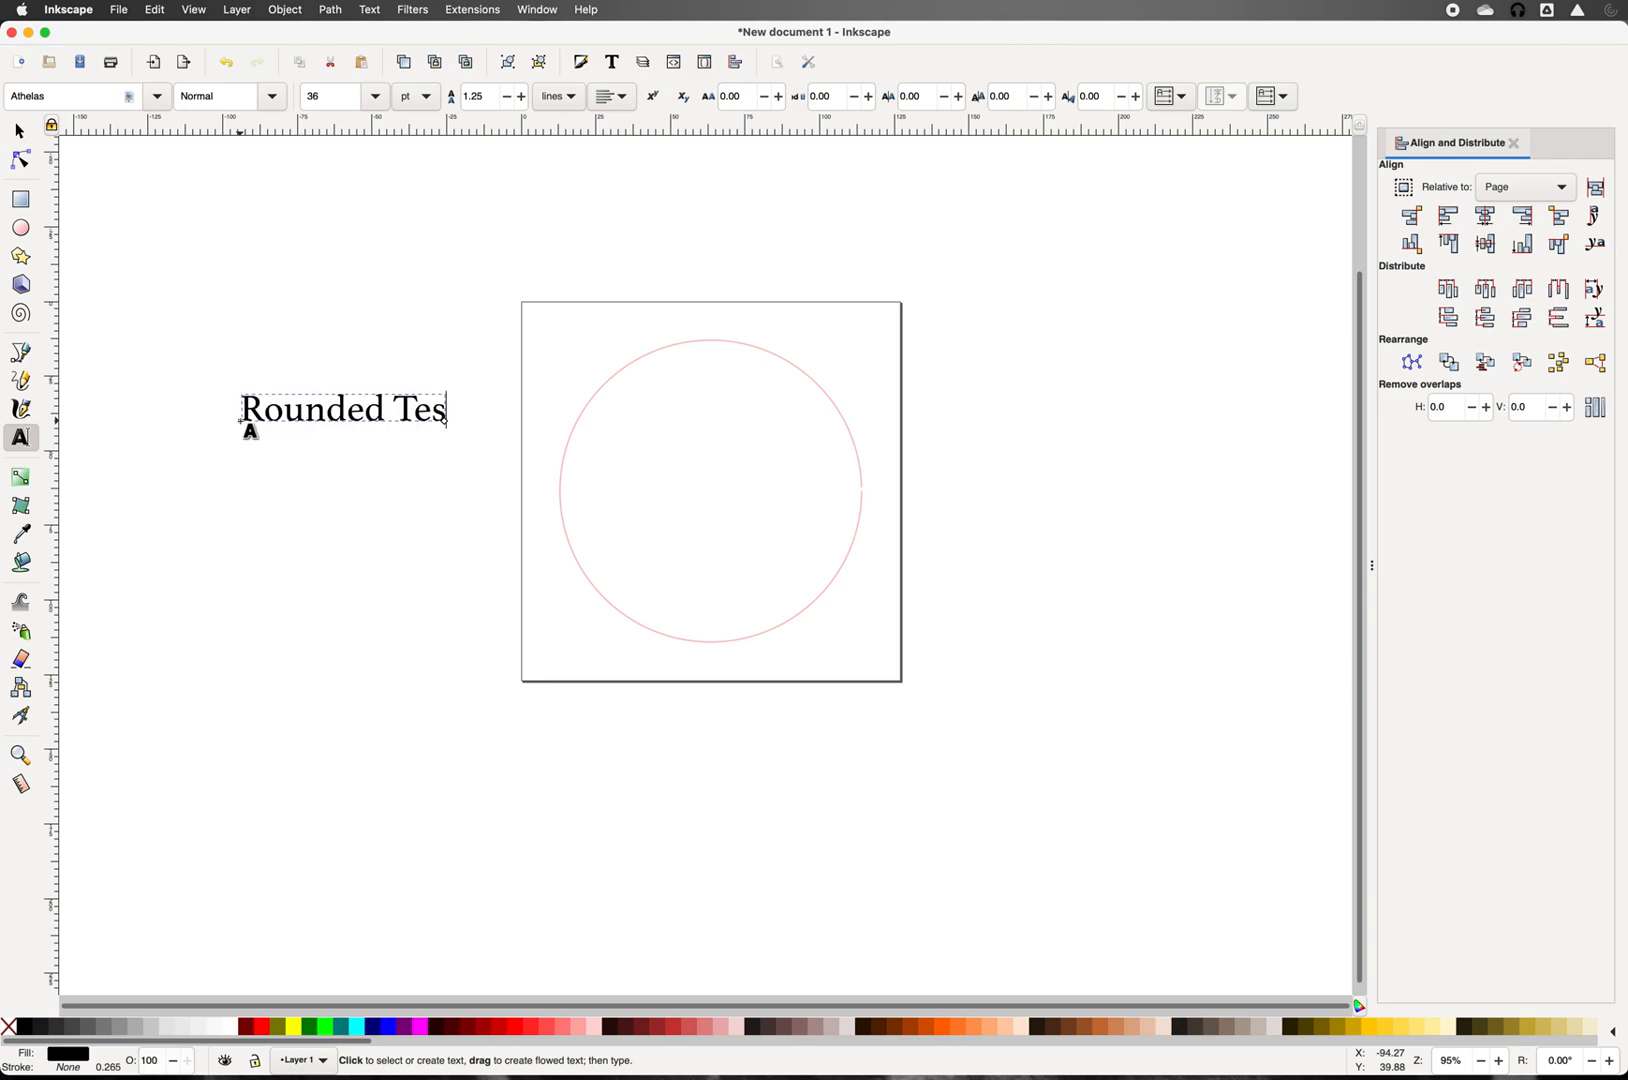
pyautogui.press('BackSpace')
pyautogui.write('xt')
pyautogui.press('F1')
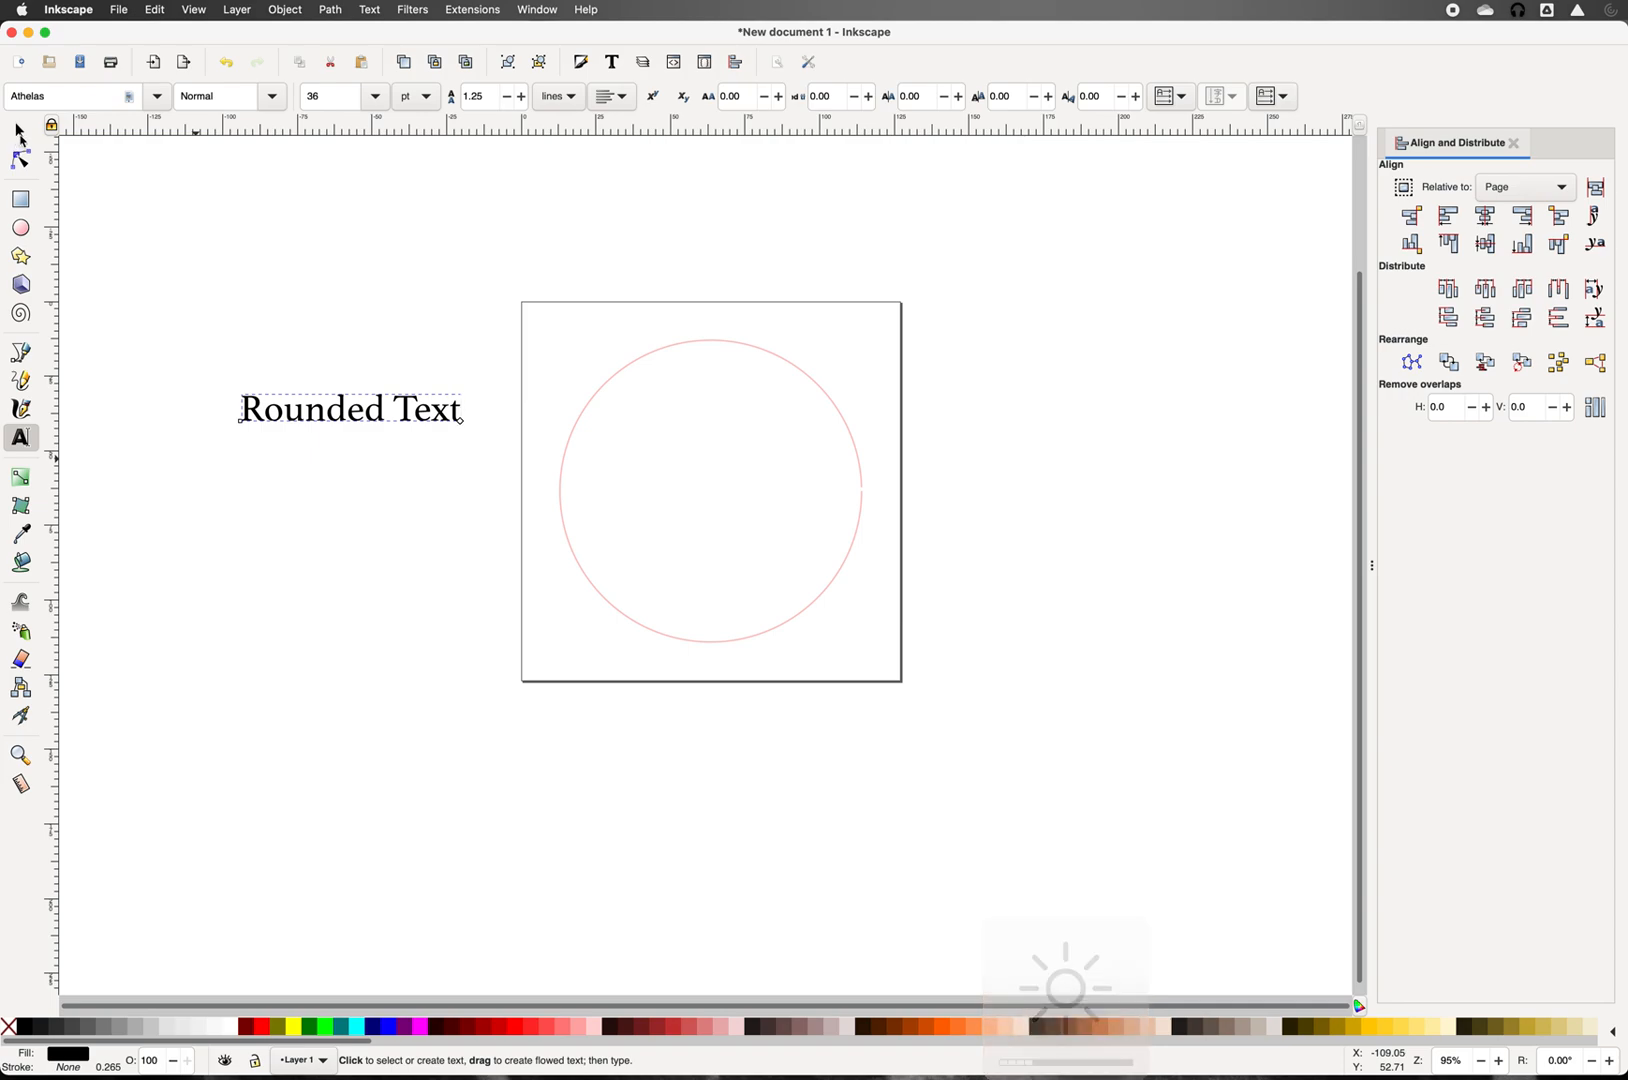
# Step: Switch to the Selector tool so the 2.891 × 0.356 in 'Rounded Text' object is selected
pyautogui.click(20, 133)
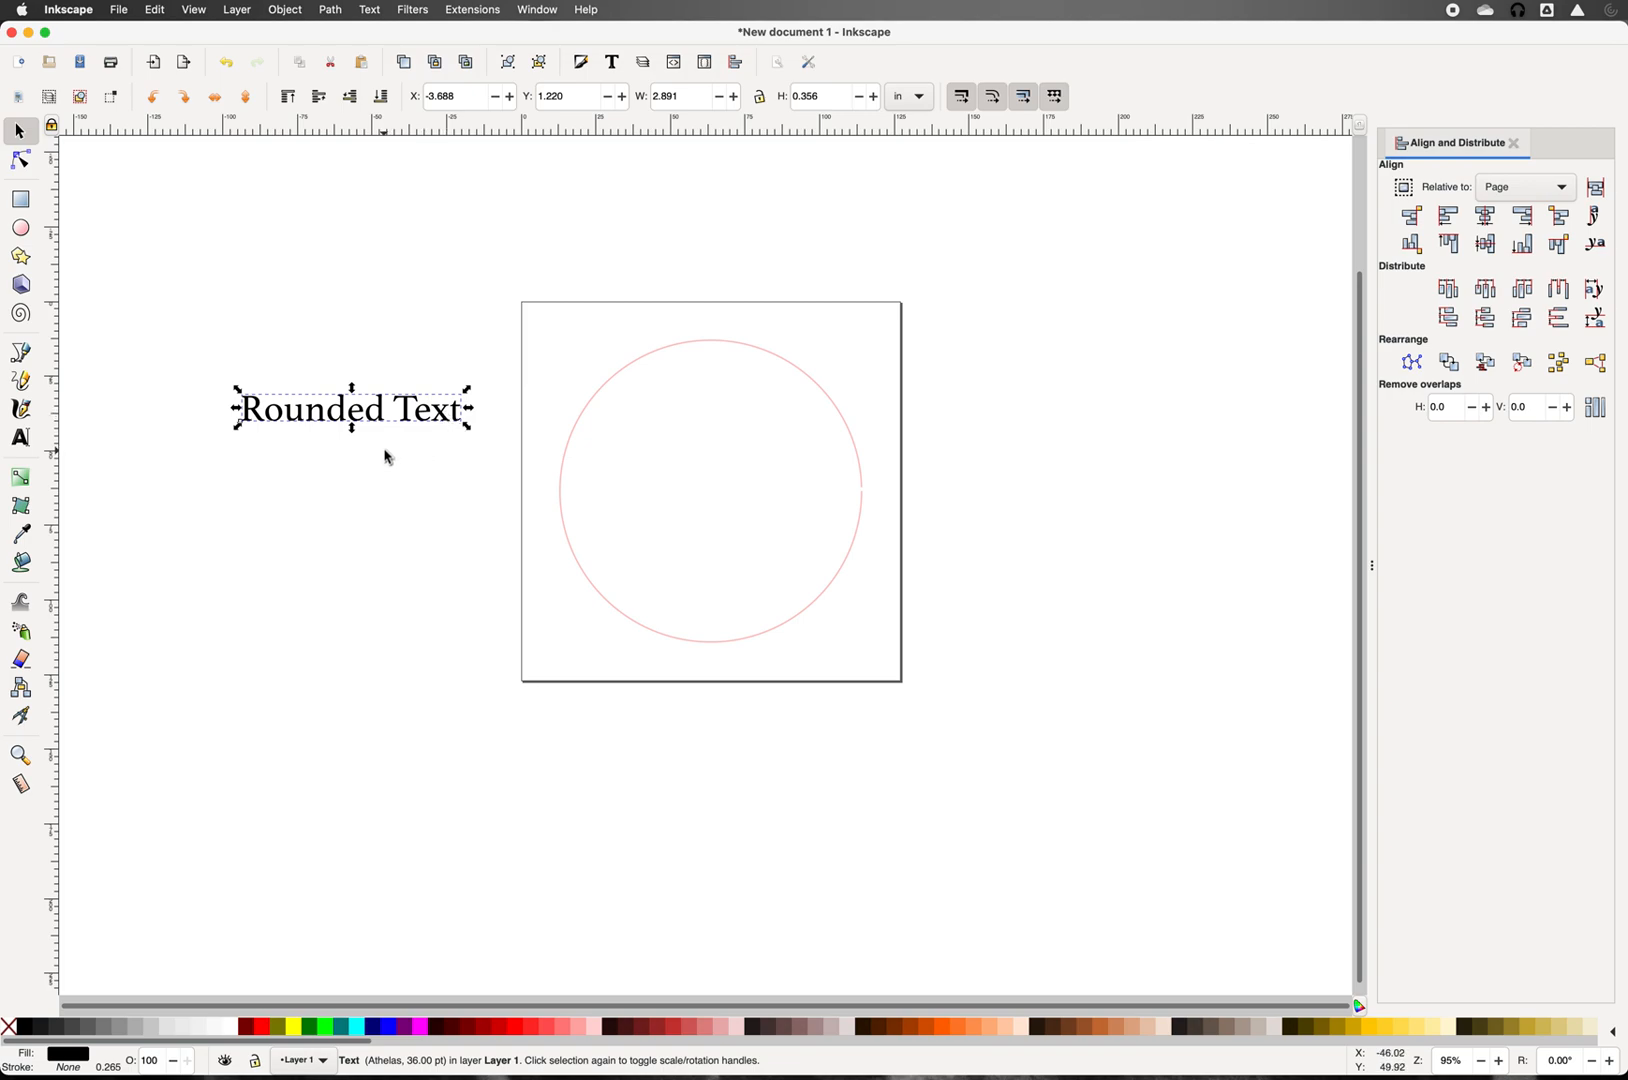
# Step: Select the text with the circle and apply Text > Put on Path
pyautogui.keyDown('shift'); pyautogui.click(561, 499); pyautogui.keyUp('shift')
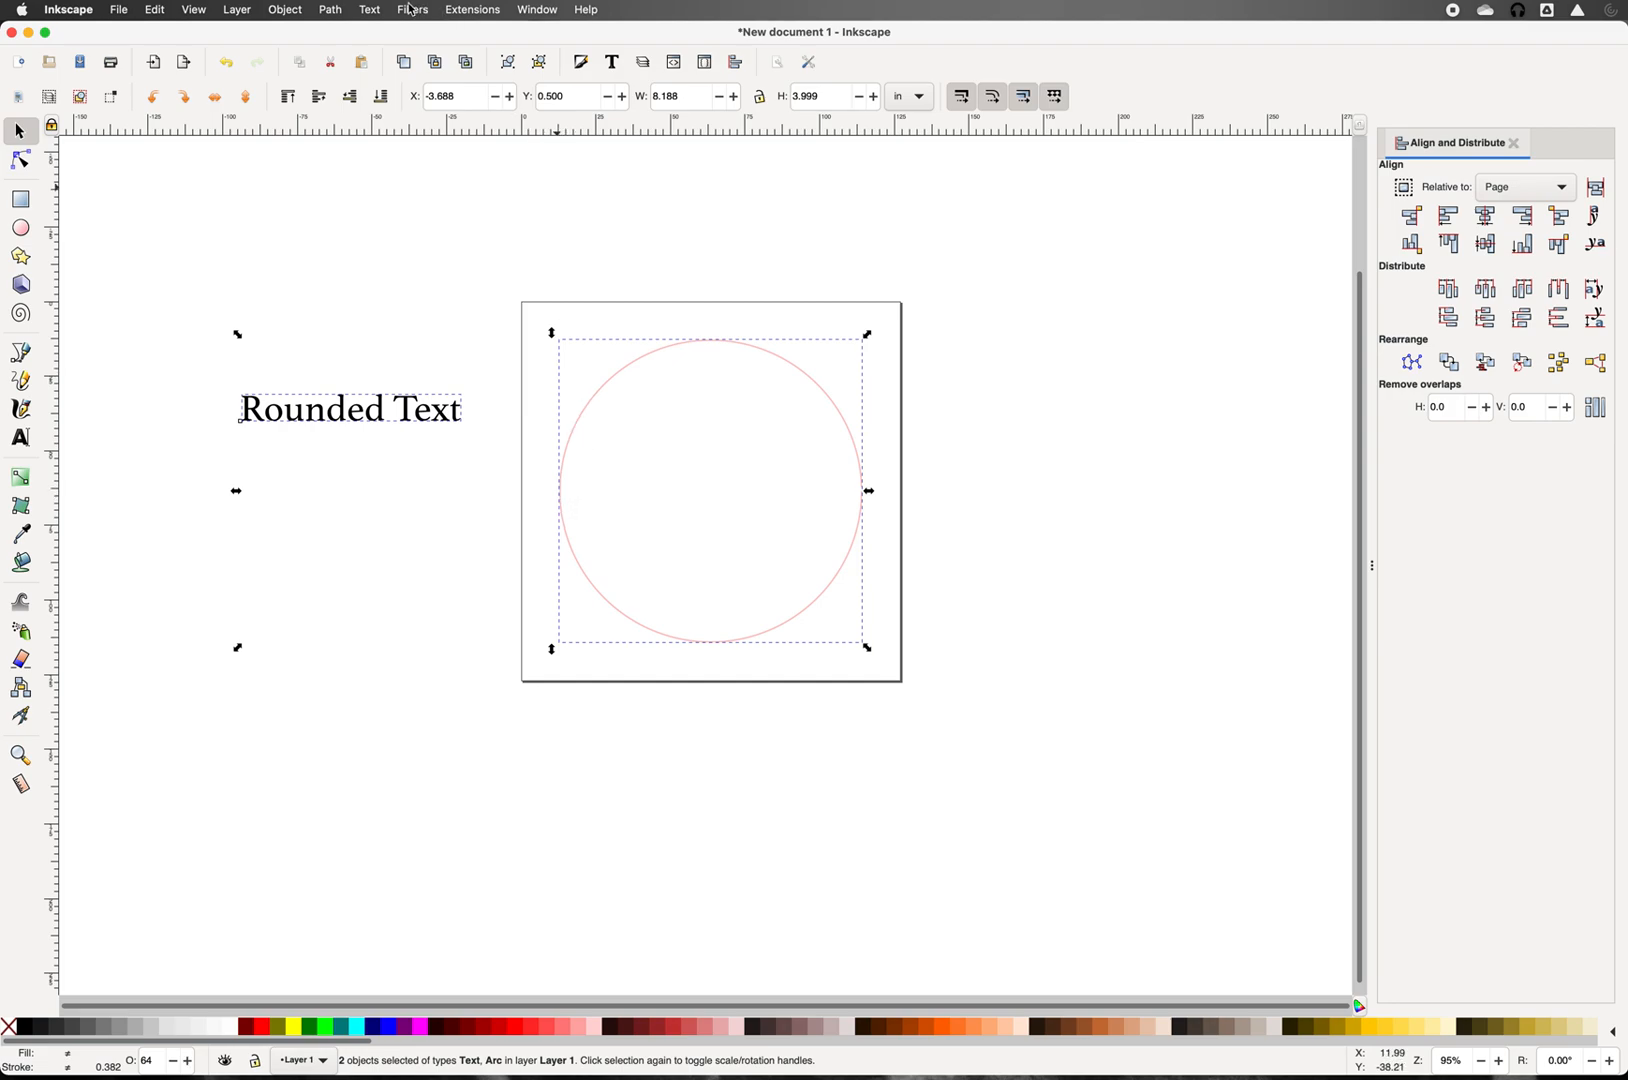
pyautogui.click(331, 12)
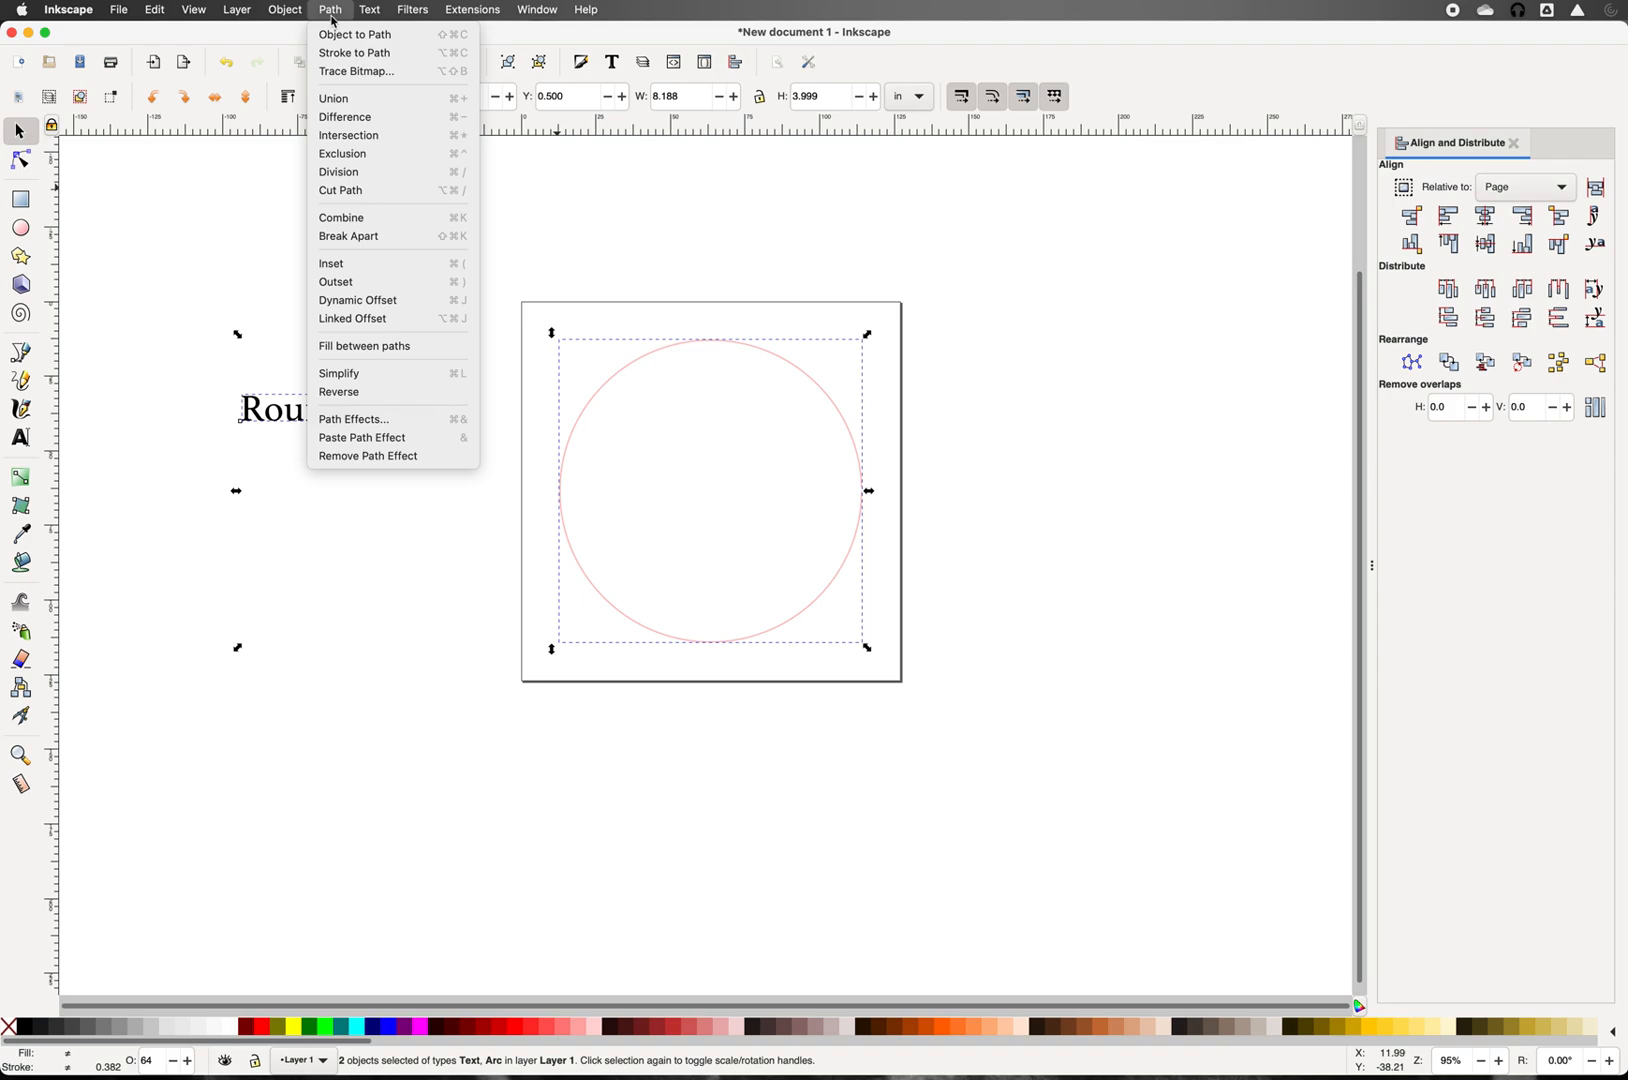
pyautogui.moveTo(365, 18)
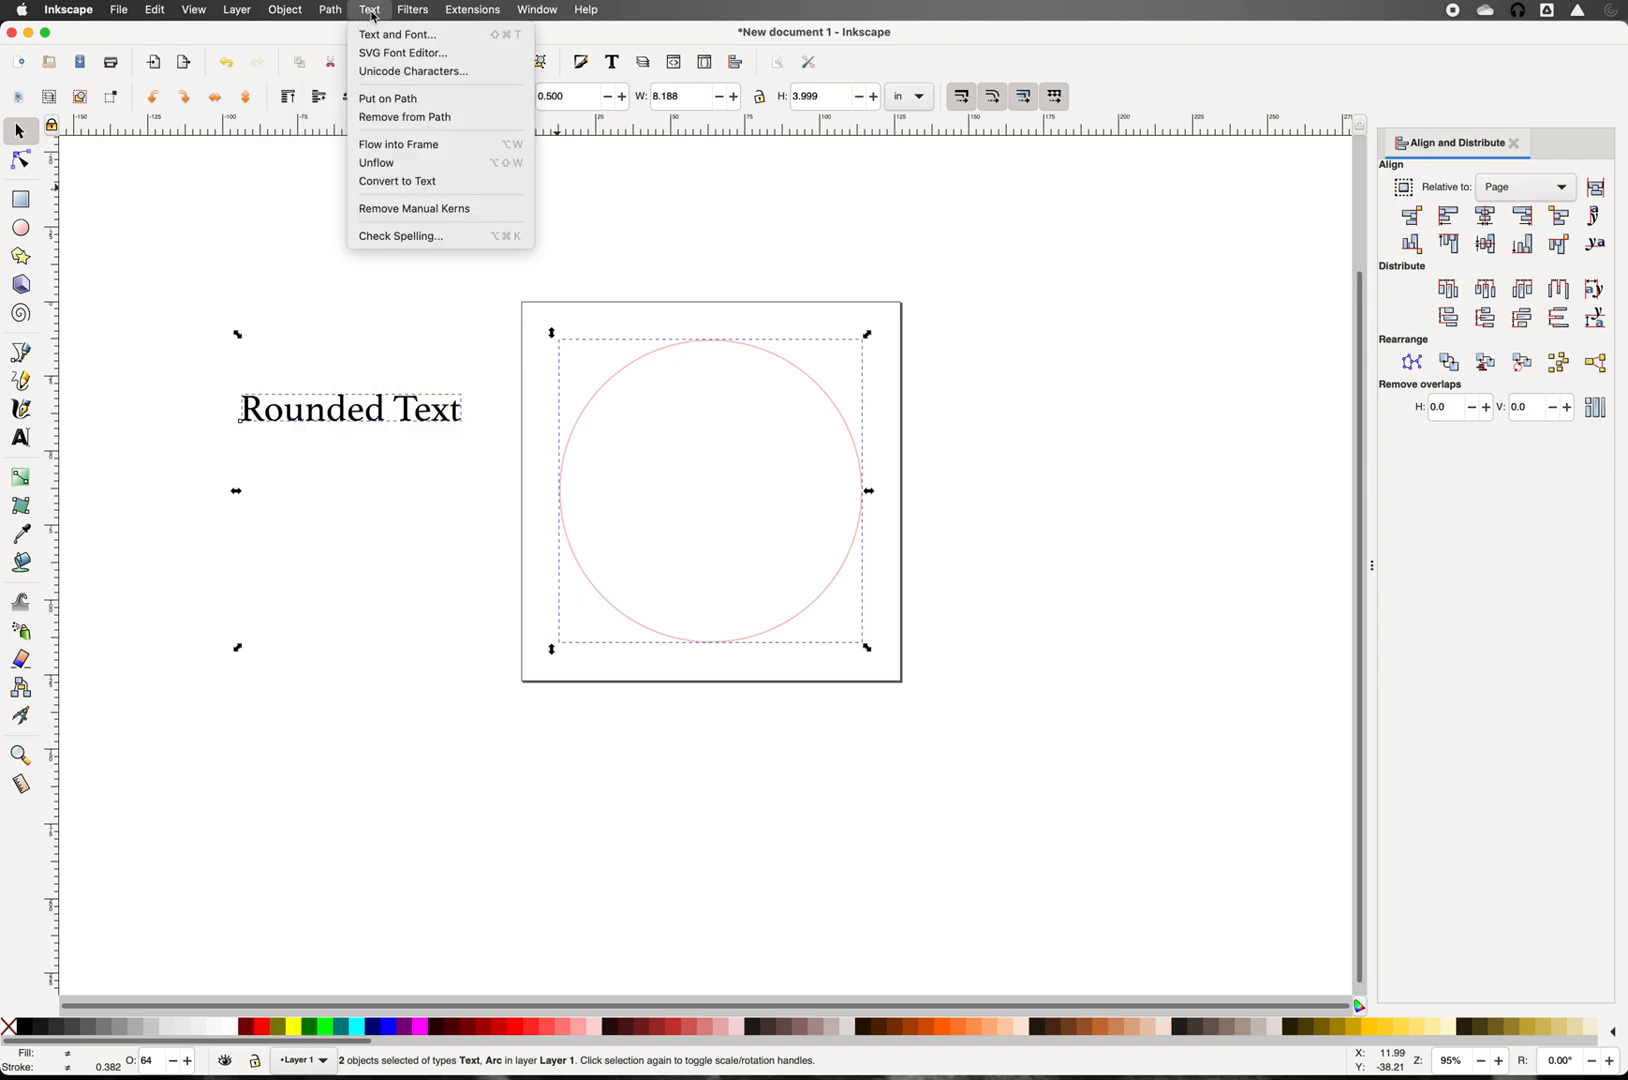
pyautogui.click(393, 99)
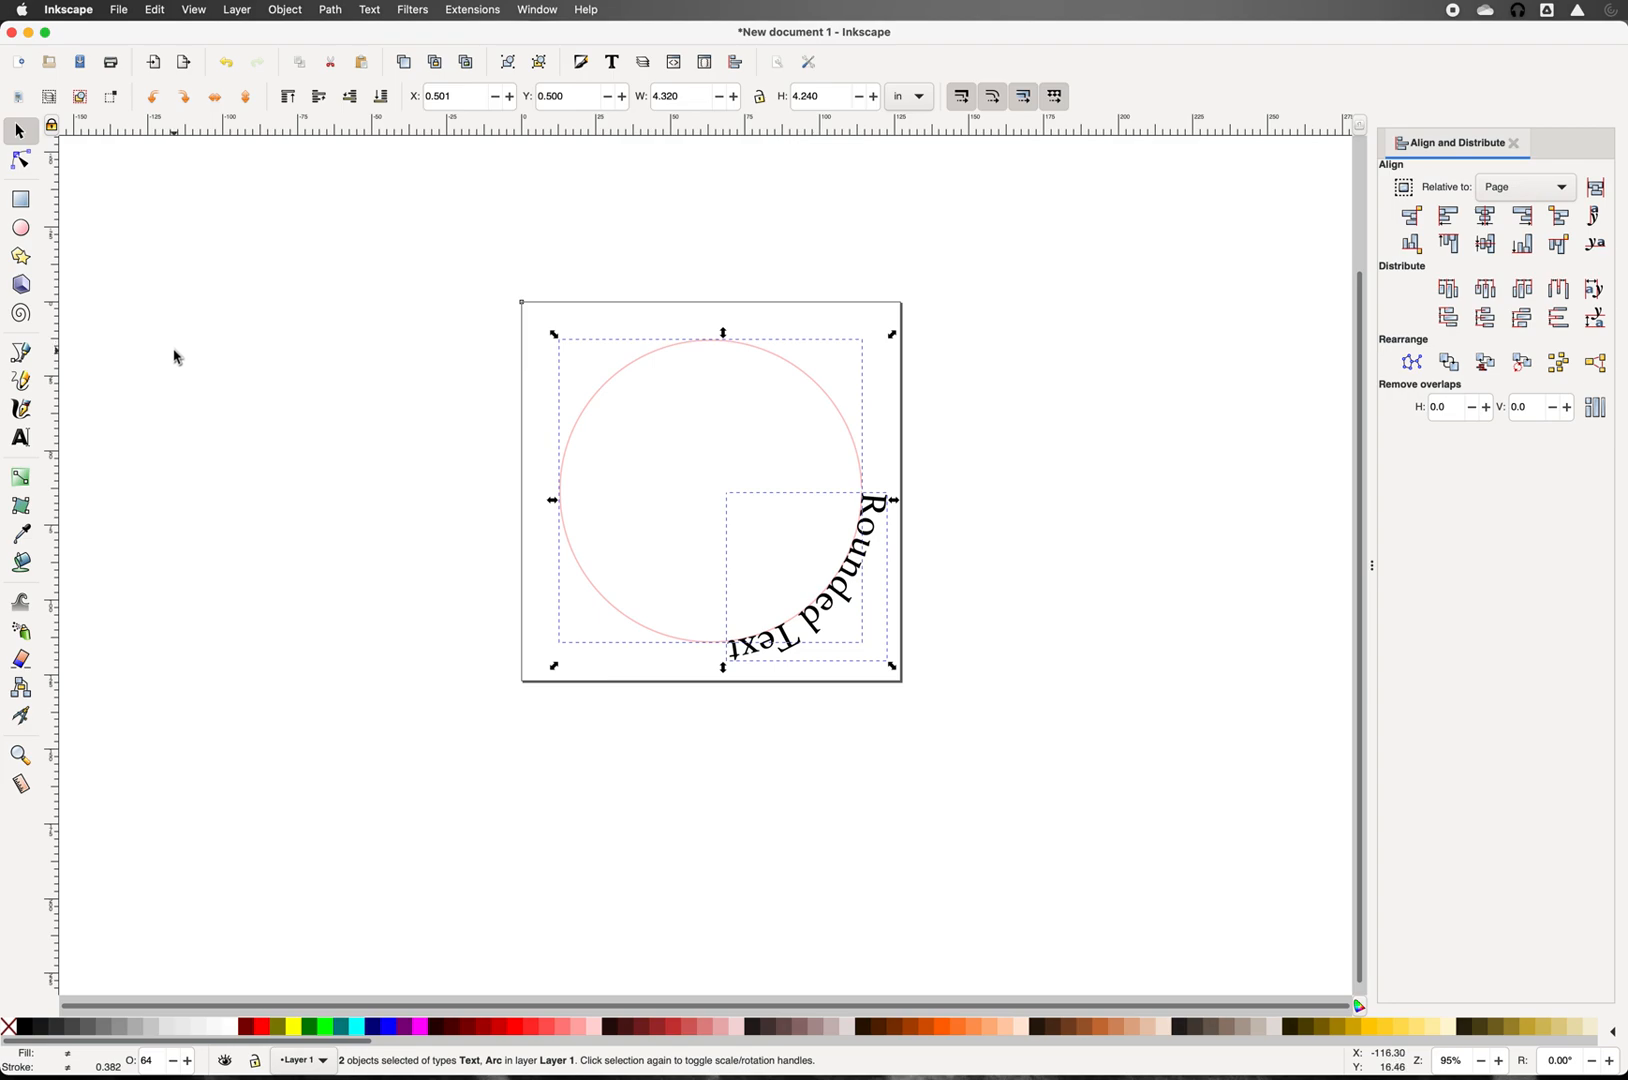
# Step: Rotate the circle alone so 'Rounded Text' slides further along its outline
pyautogui.click(459, 414)
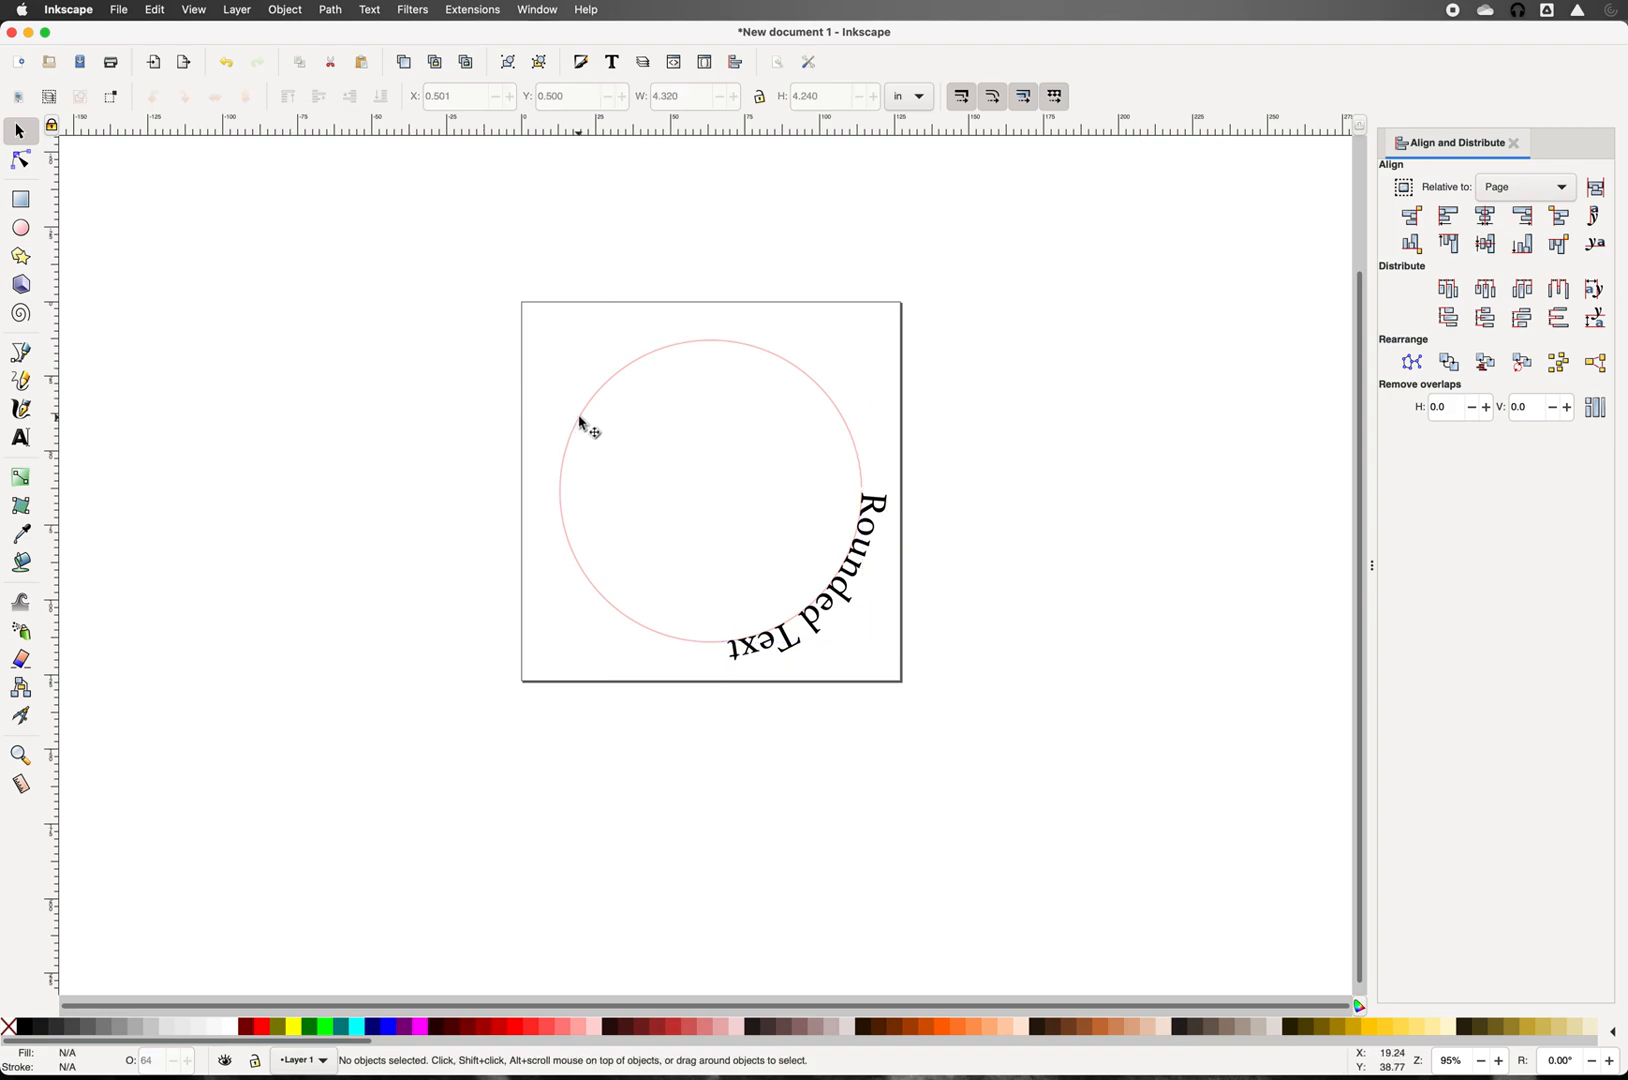
pyautogui.click(580, 420)
pyautogui.click(581, 421)
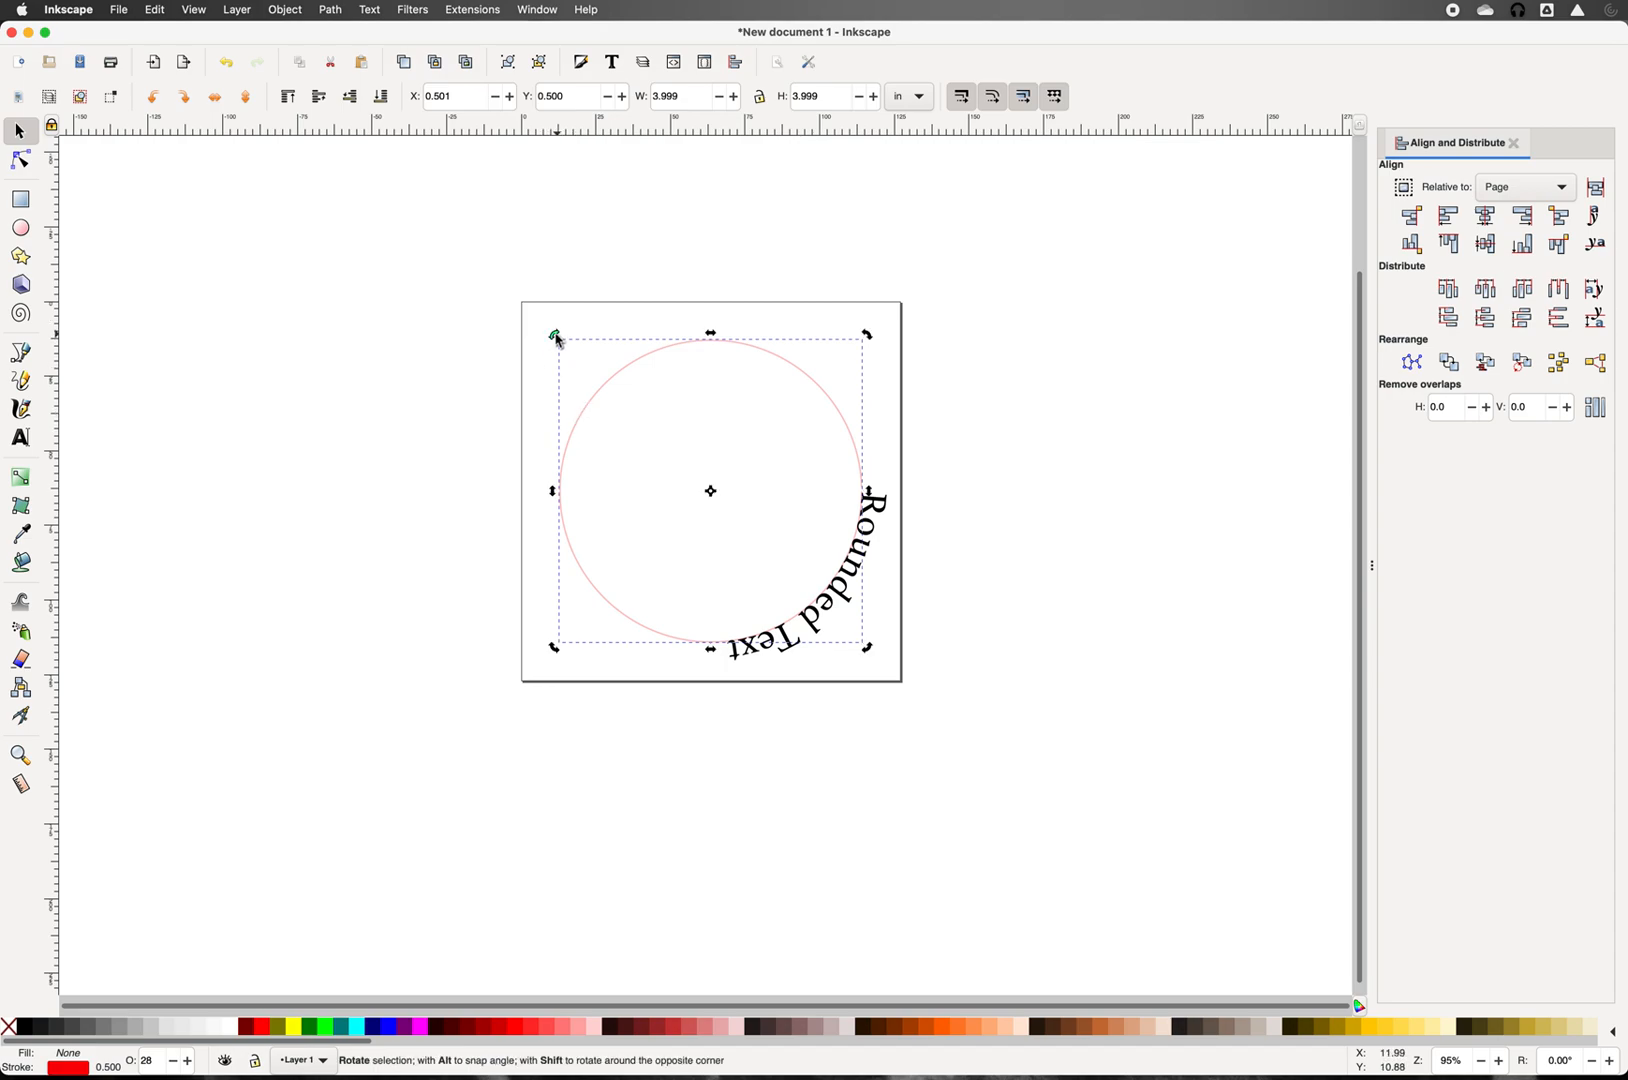
pyautogui.moveTo(546, 344); pyautogui.dragTo(519, 384)
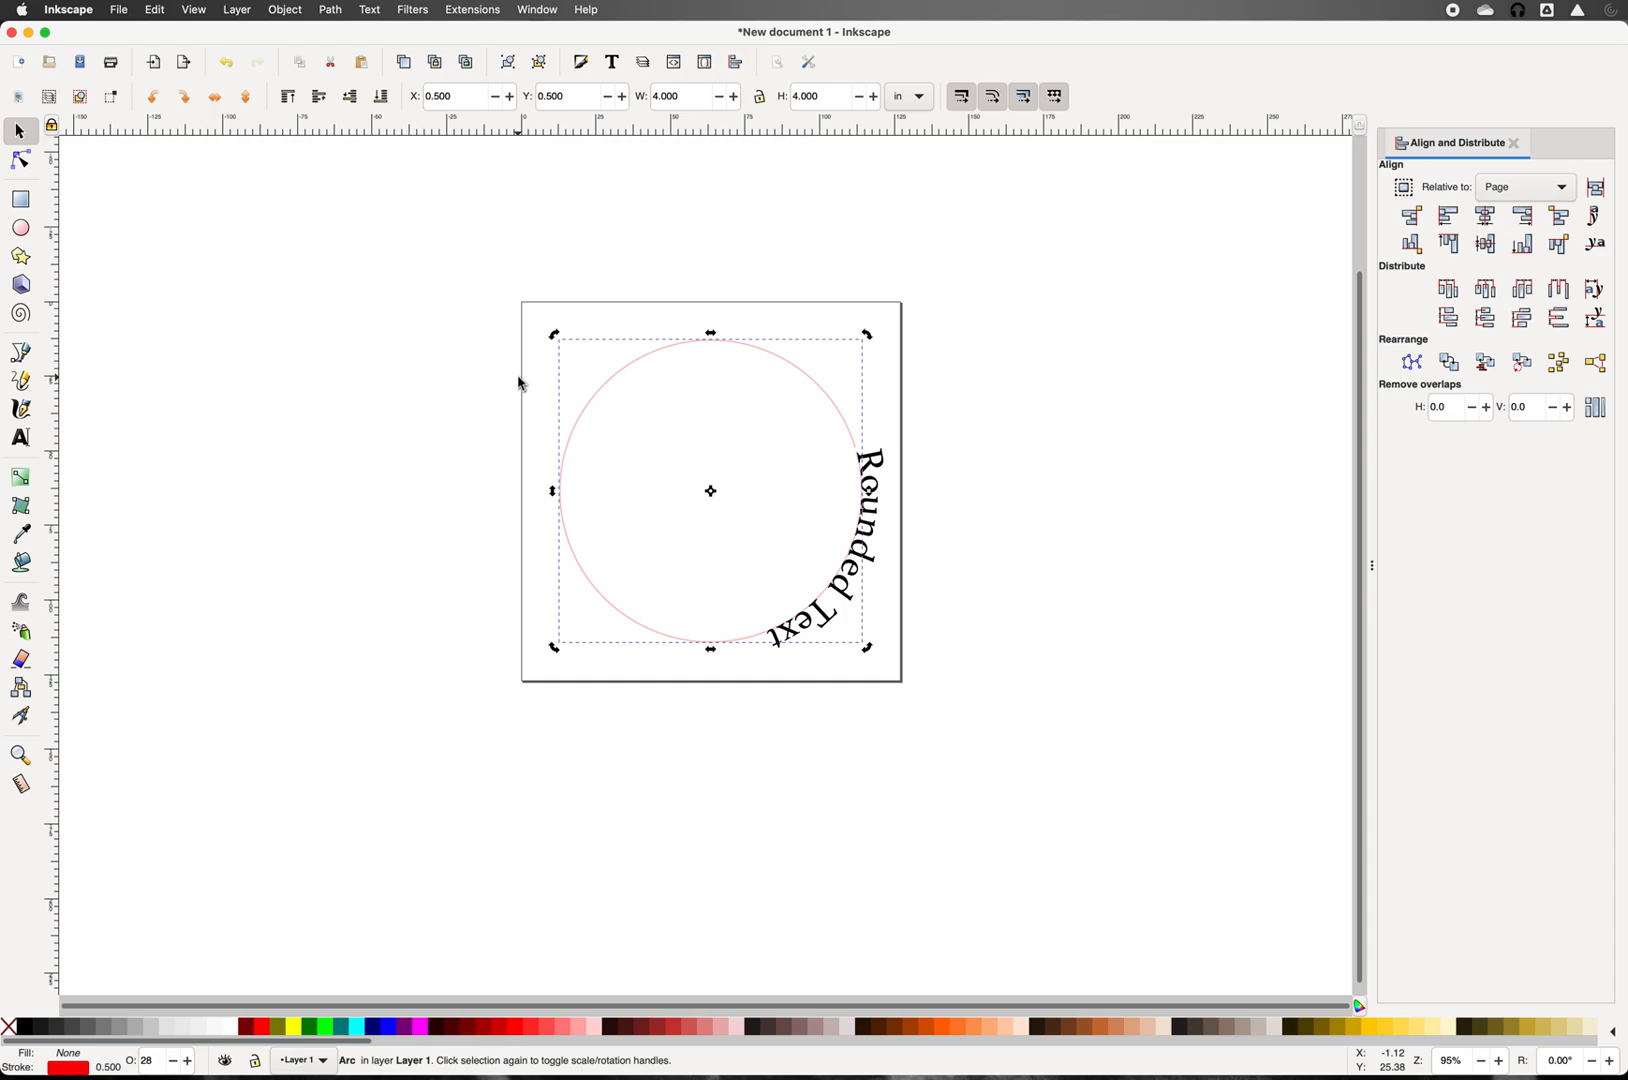
# Step: Shrink the big circle about its centre into a tiny 0.027 × 0.027 in dot
pyautogui.click(445, 457)
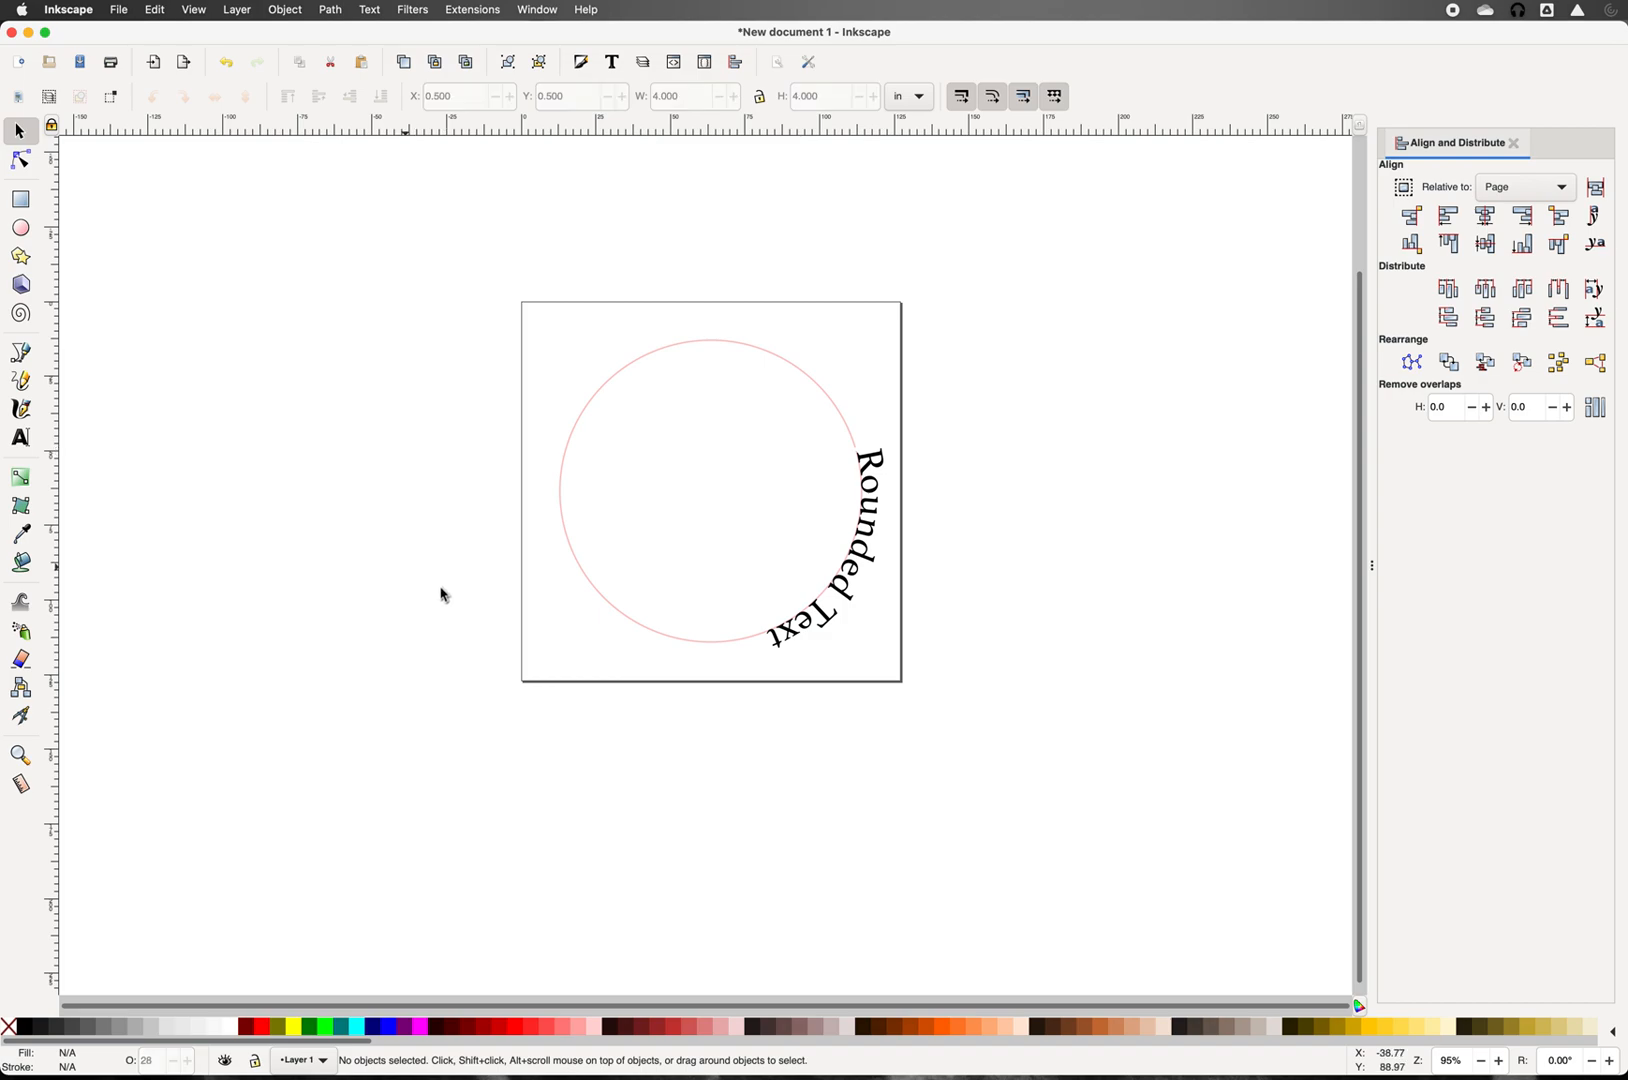
pyautogui.click(587, 579)
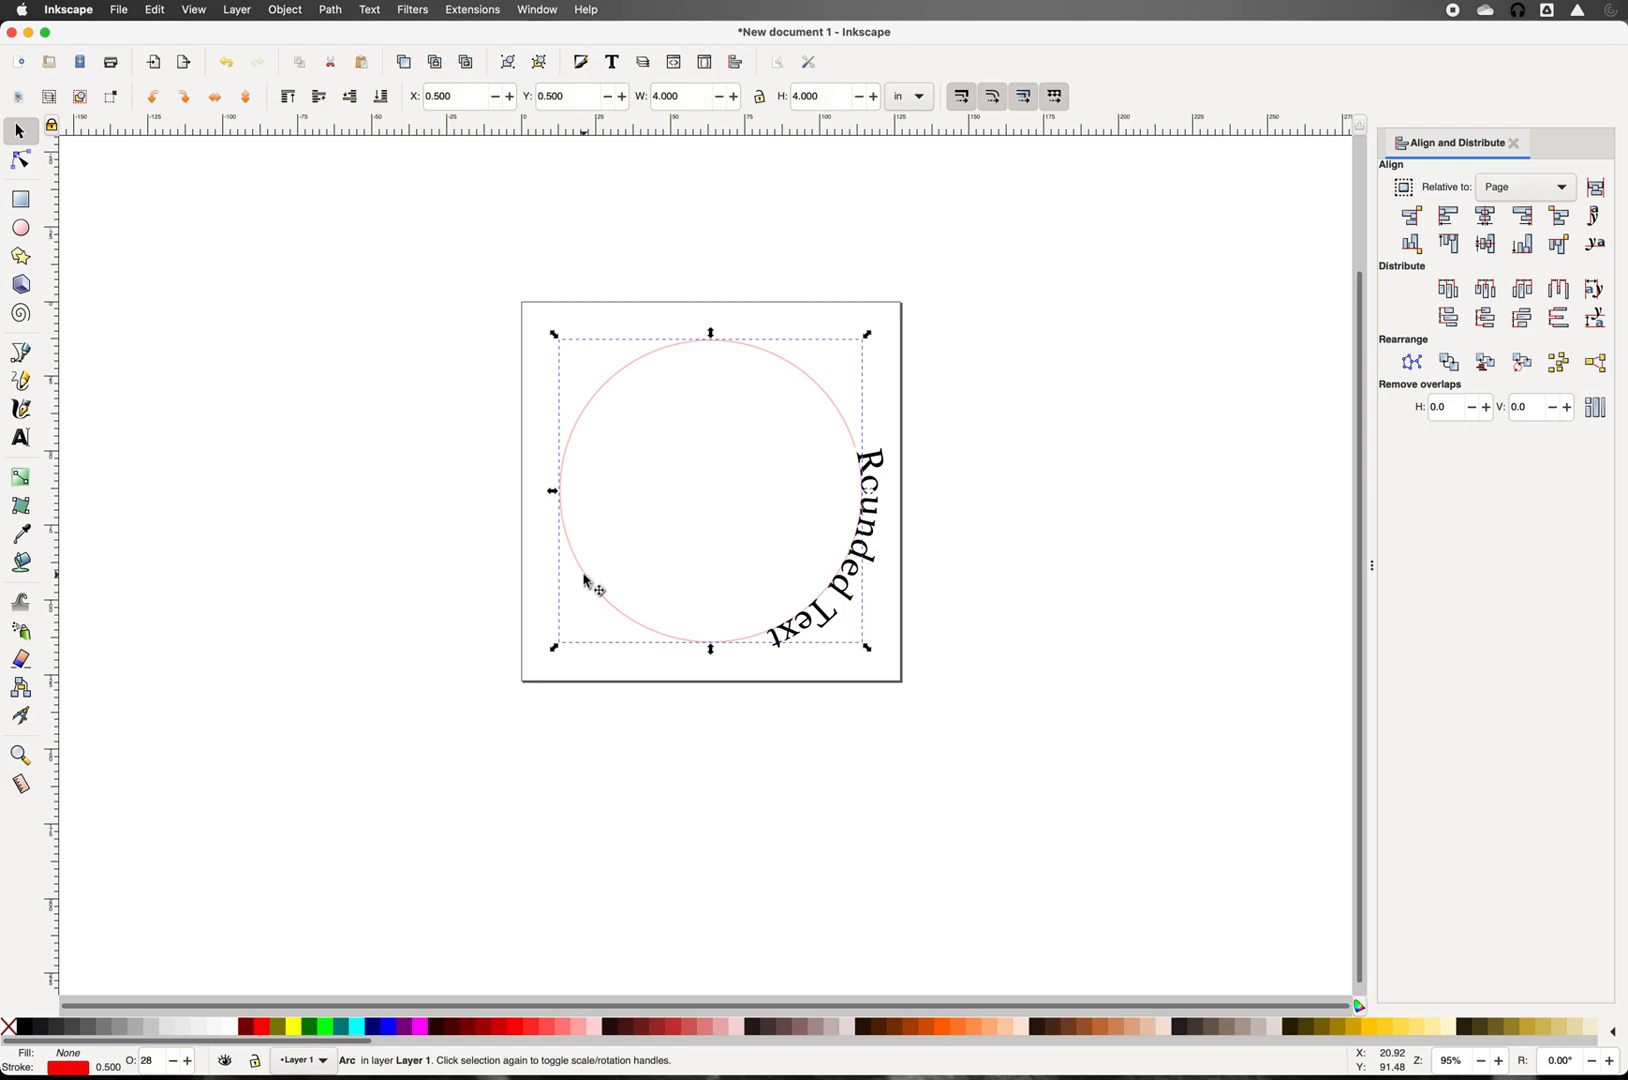
pyautogui.press('alt')
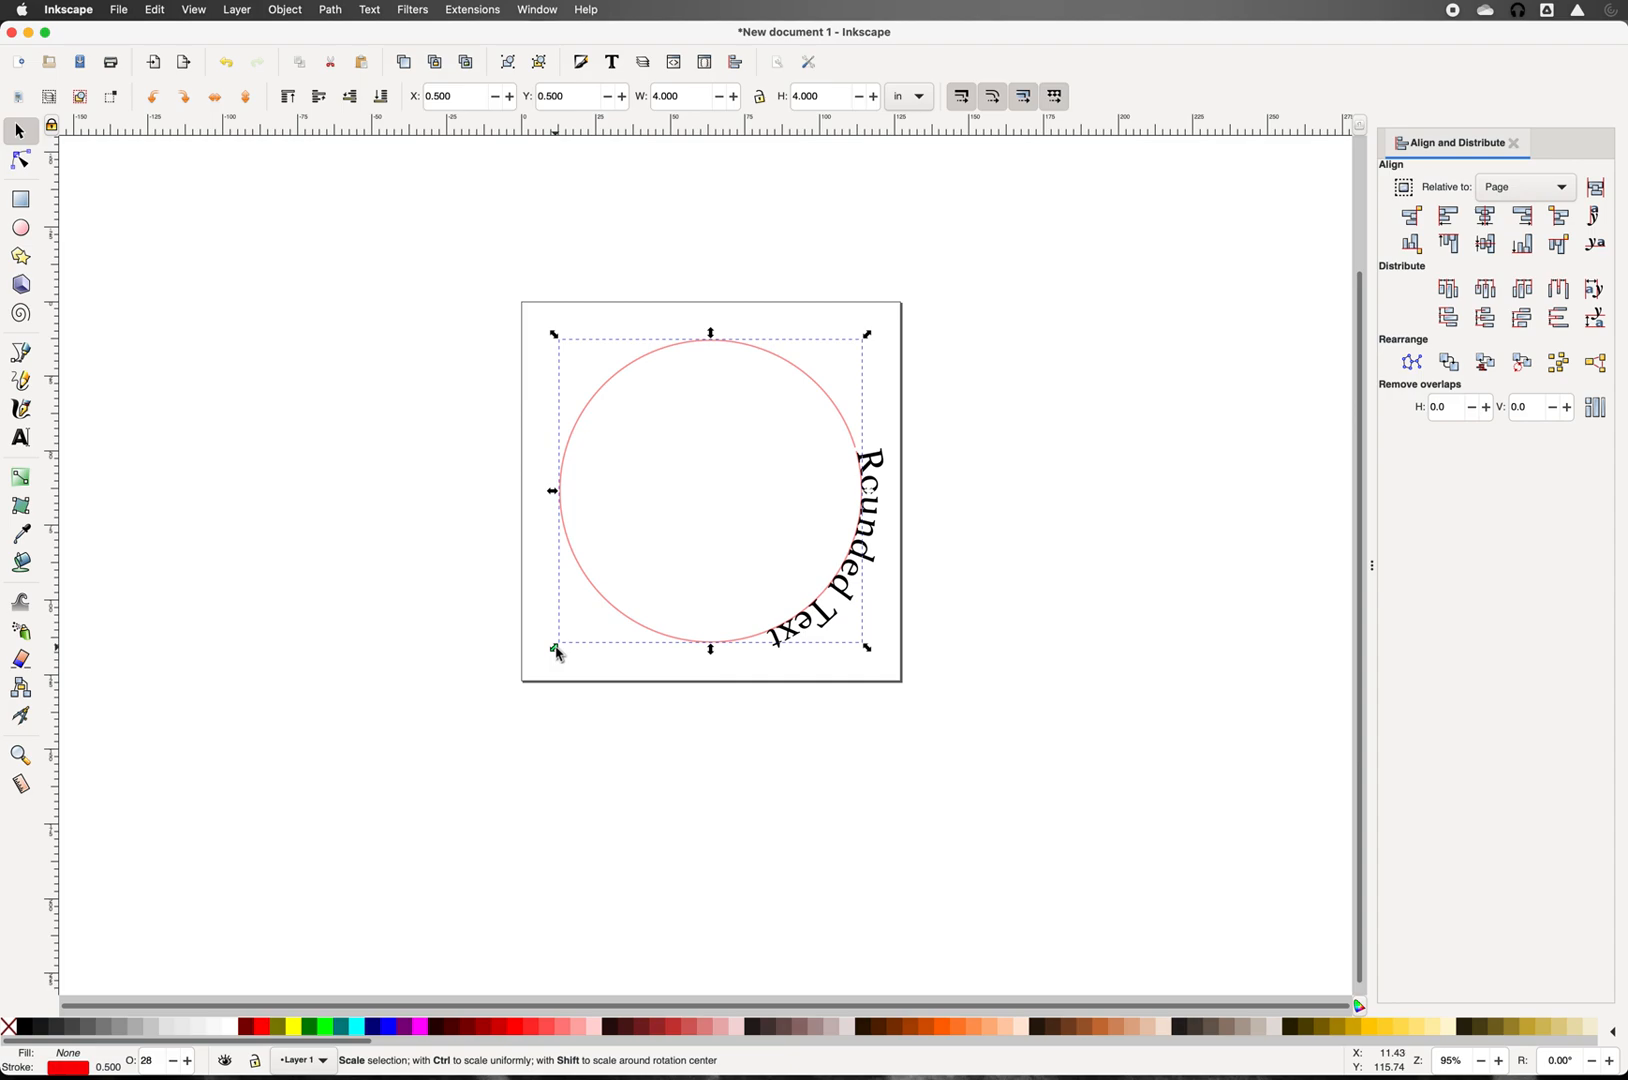
pyautogui.moveTo(557, 652); pyautogui.dragTo(707, 507)
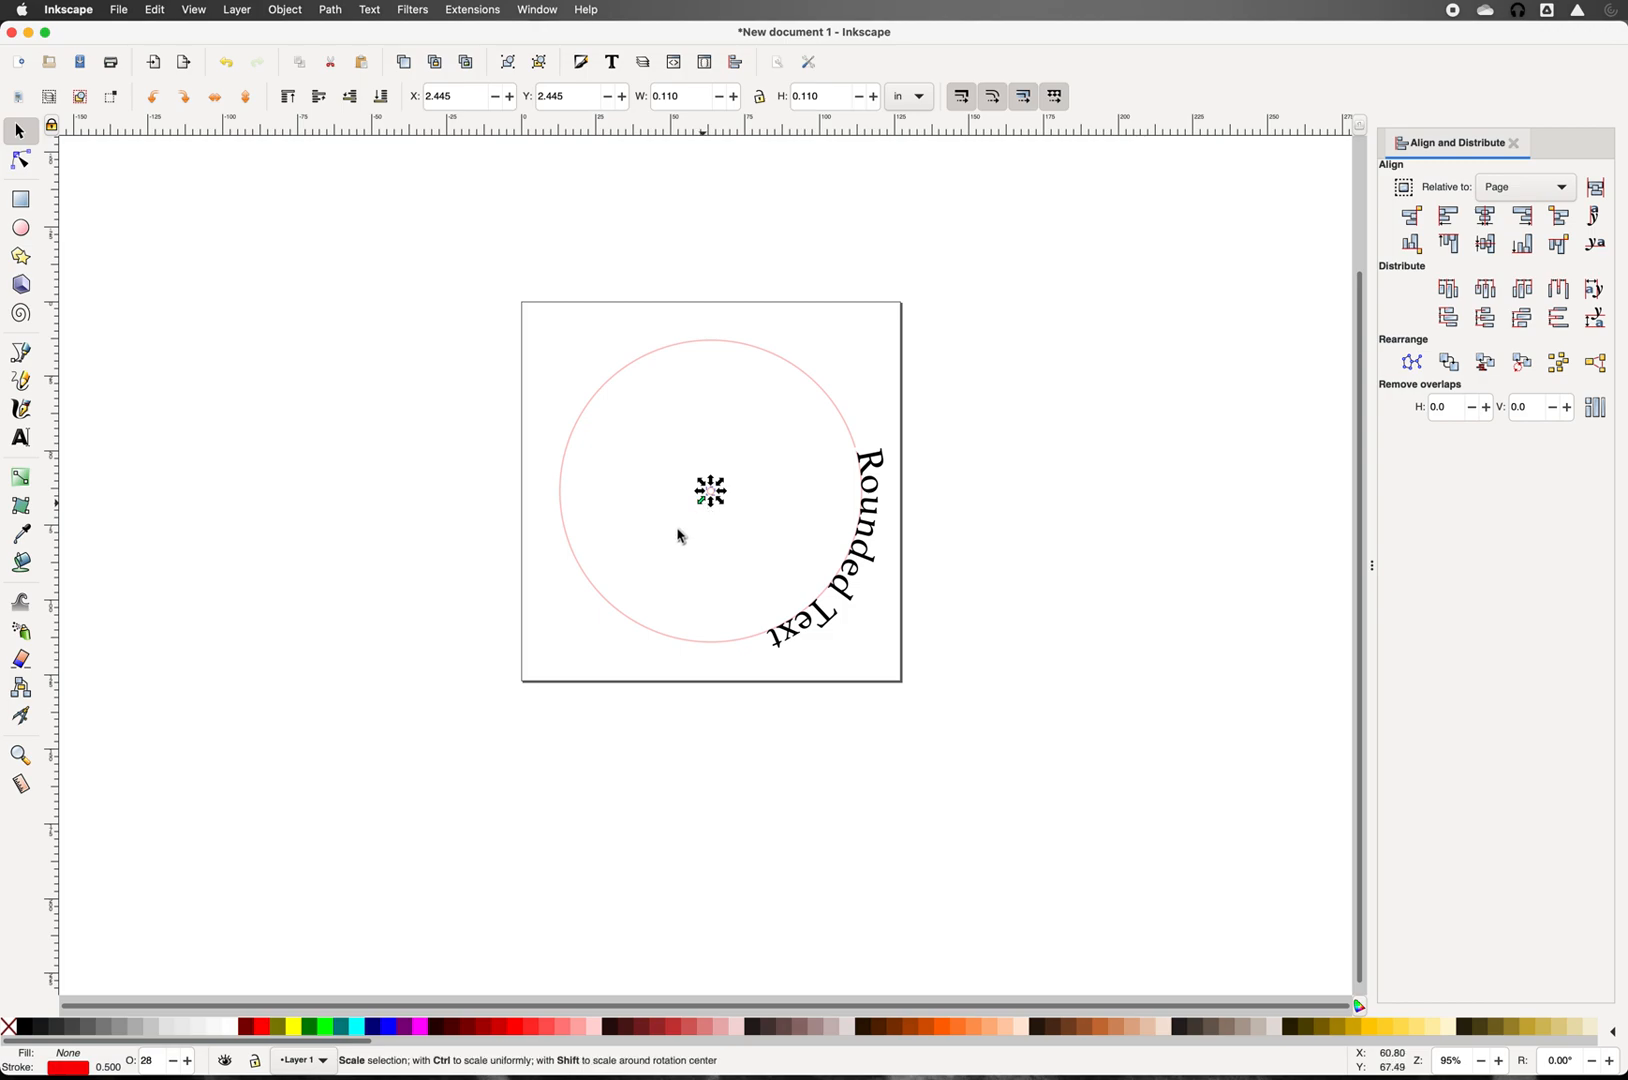
pyautogui.press('shift')
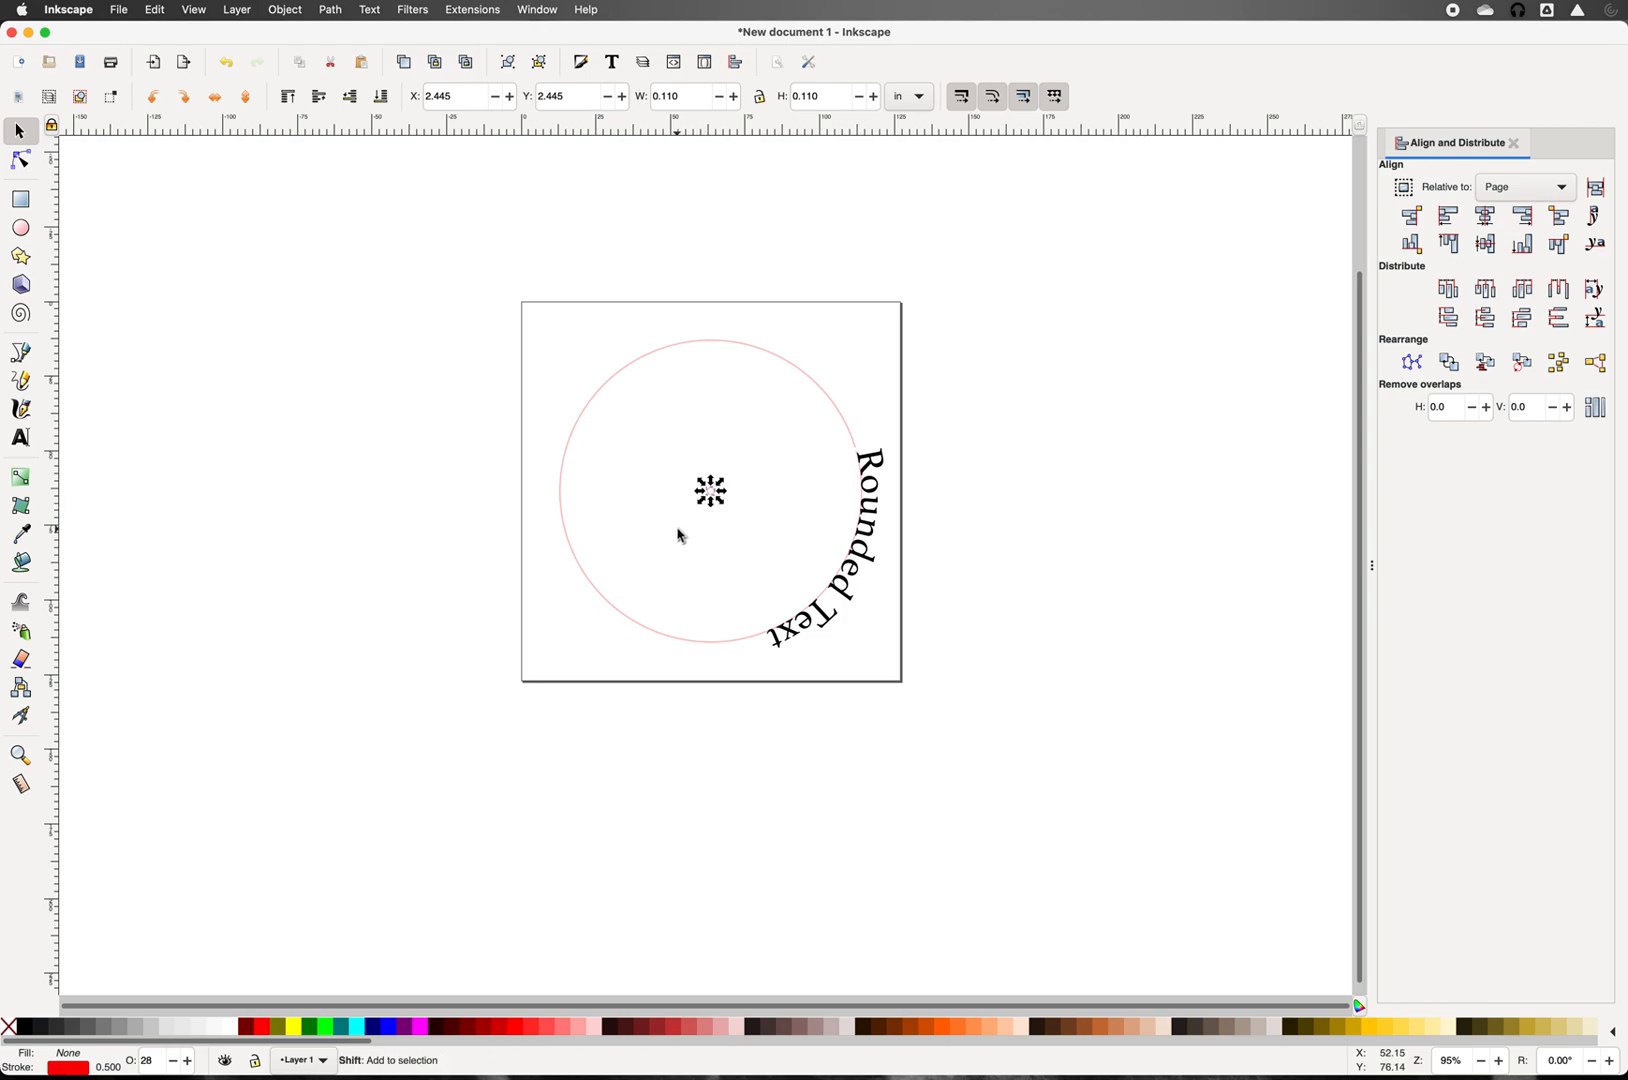
pyautogui.press('+')
pyautogui.press('+')
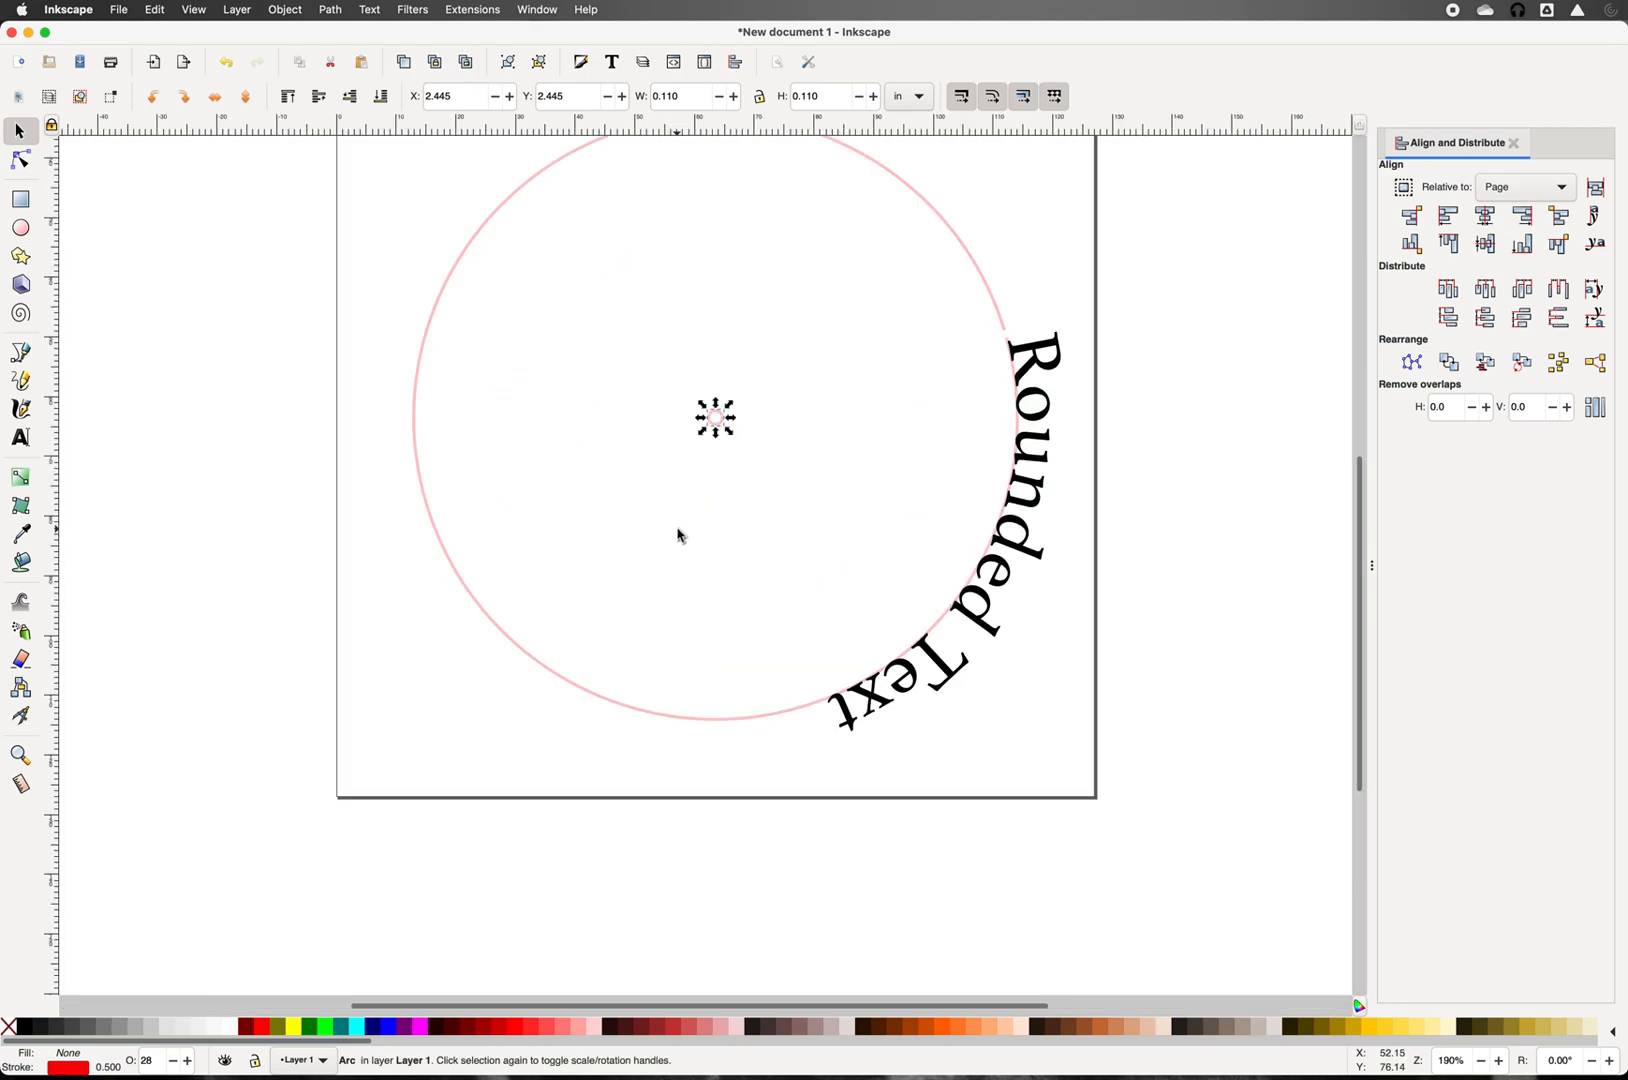
pyautogui.press('+')
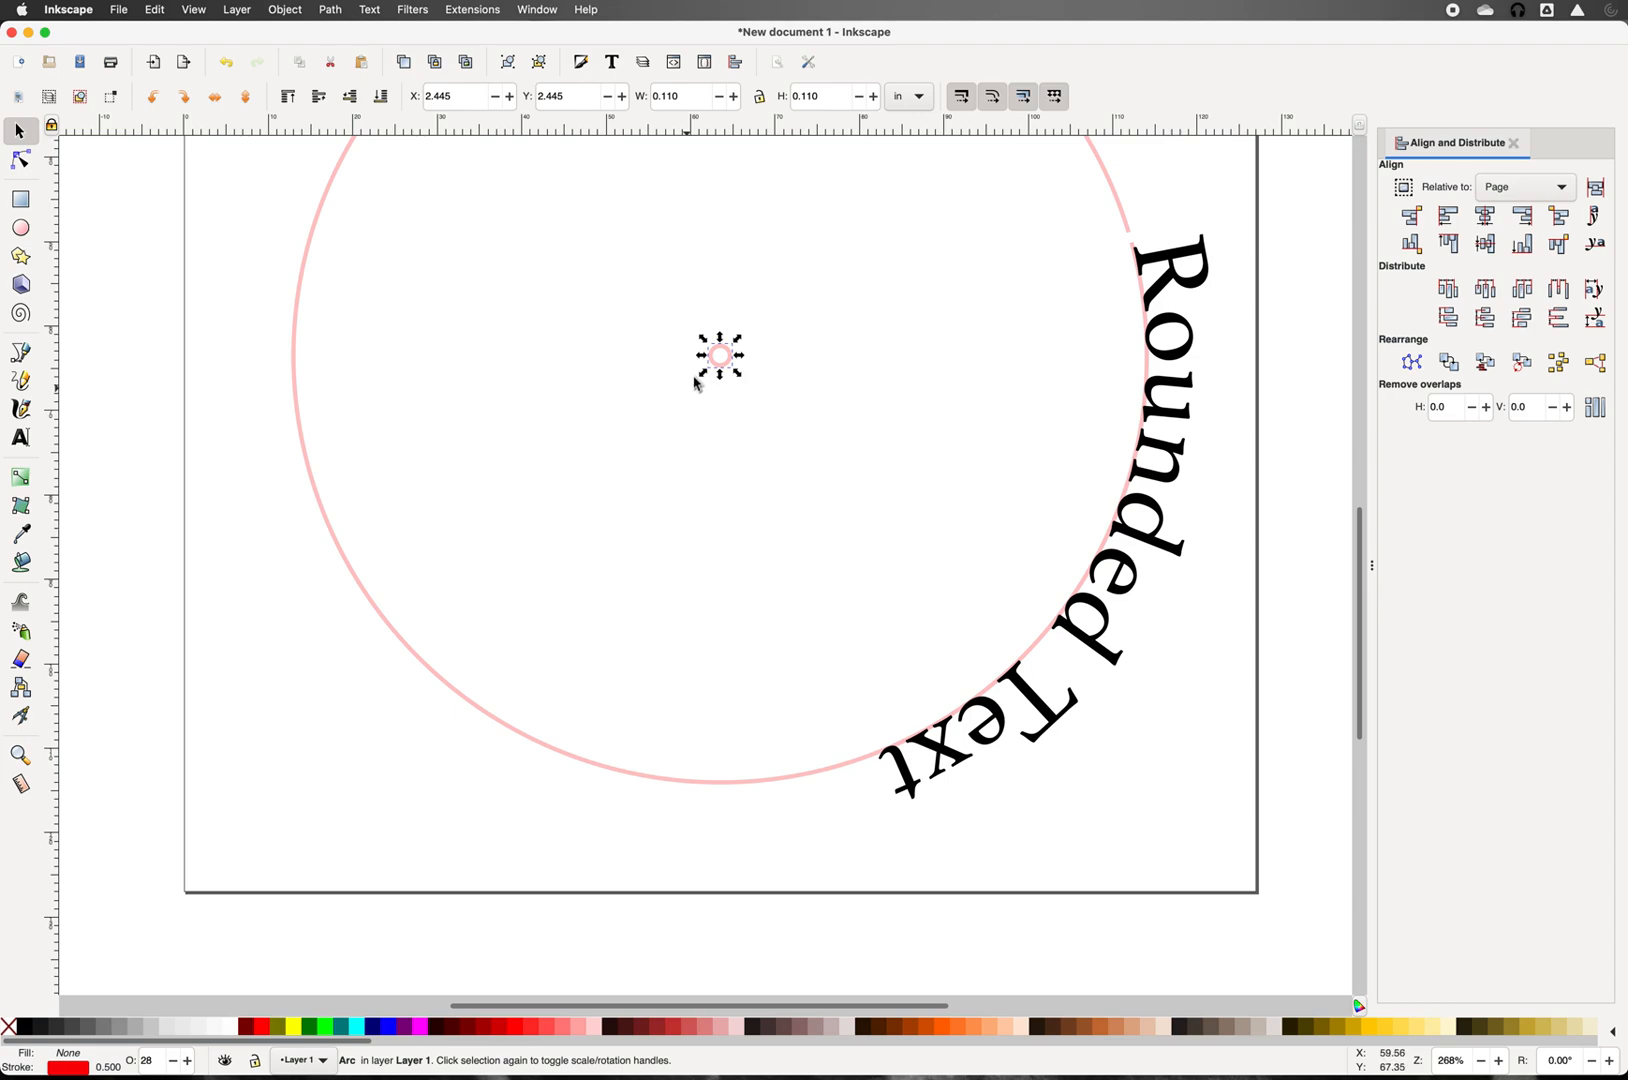
pyautogui.moveTo(705, 380); pyautogui.dragTo(716, 372)
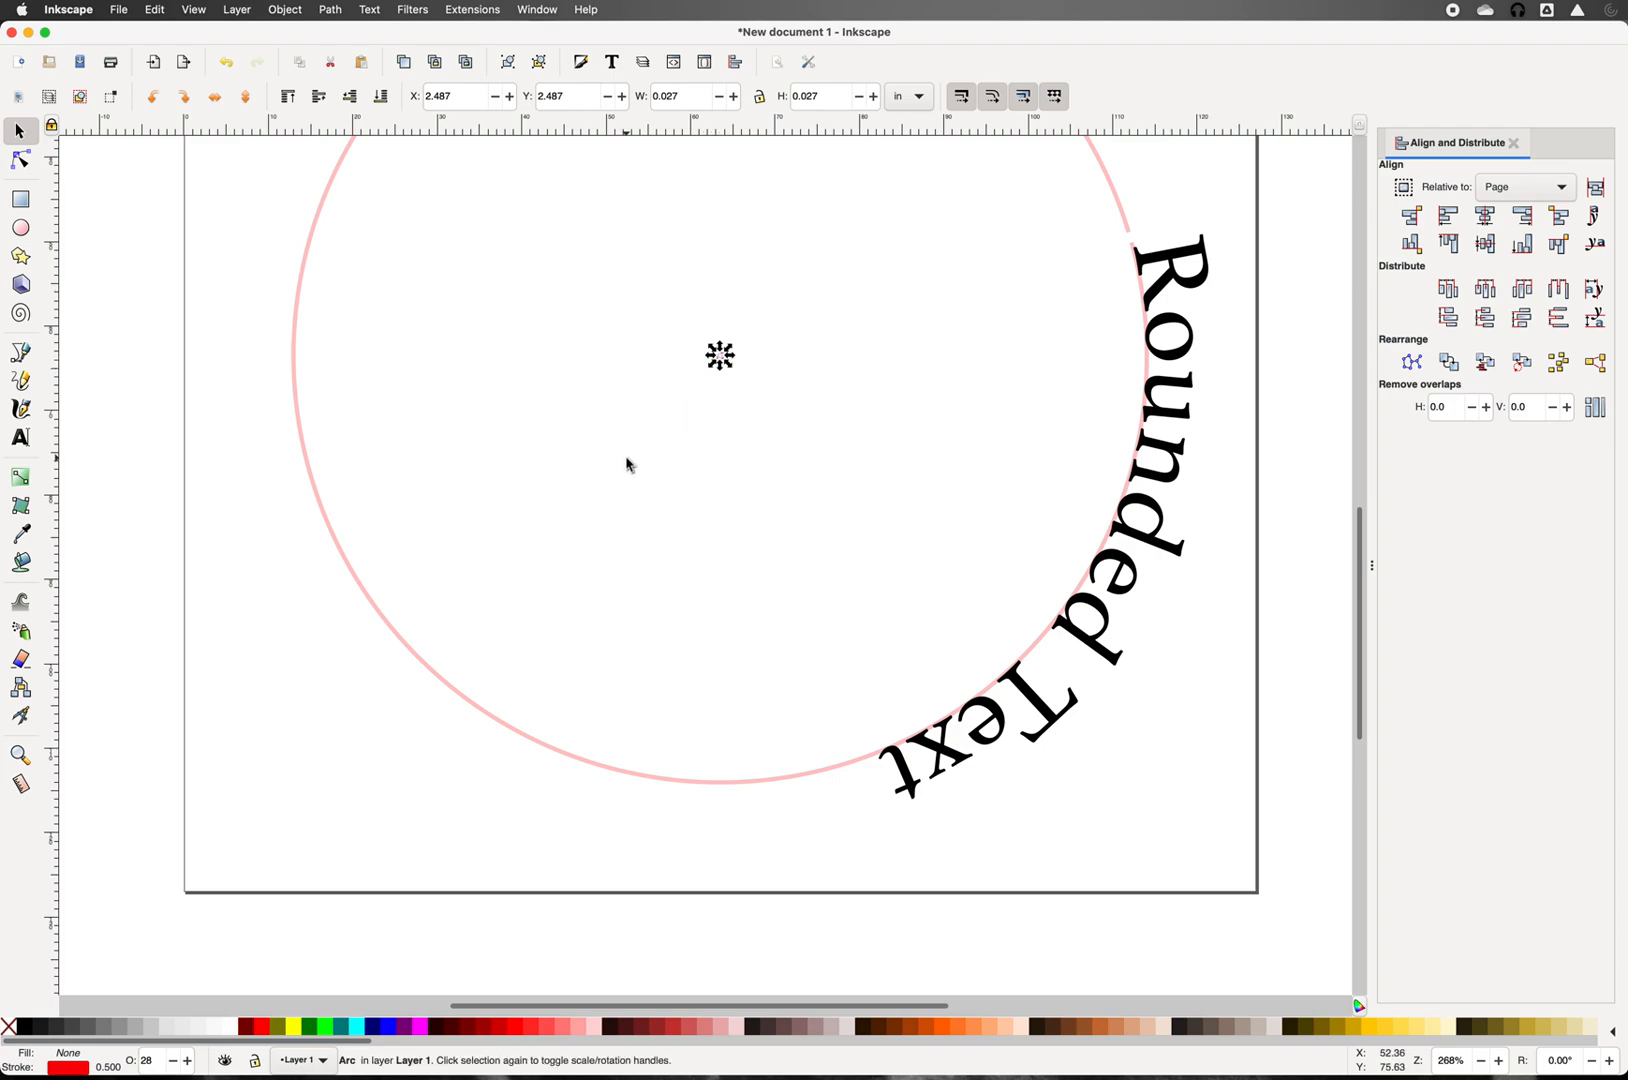
pyautogui.press('shift')
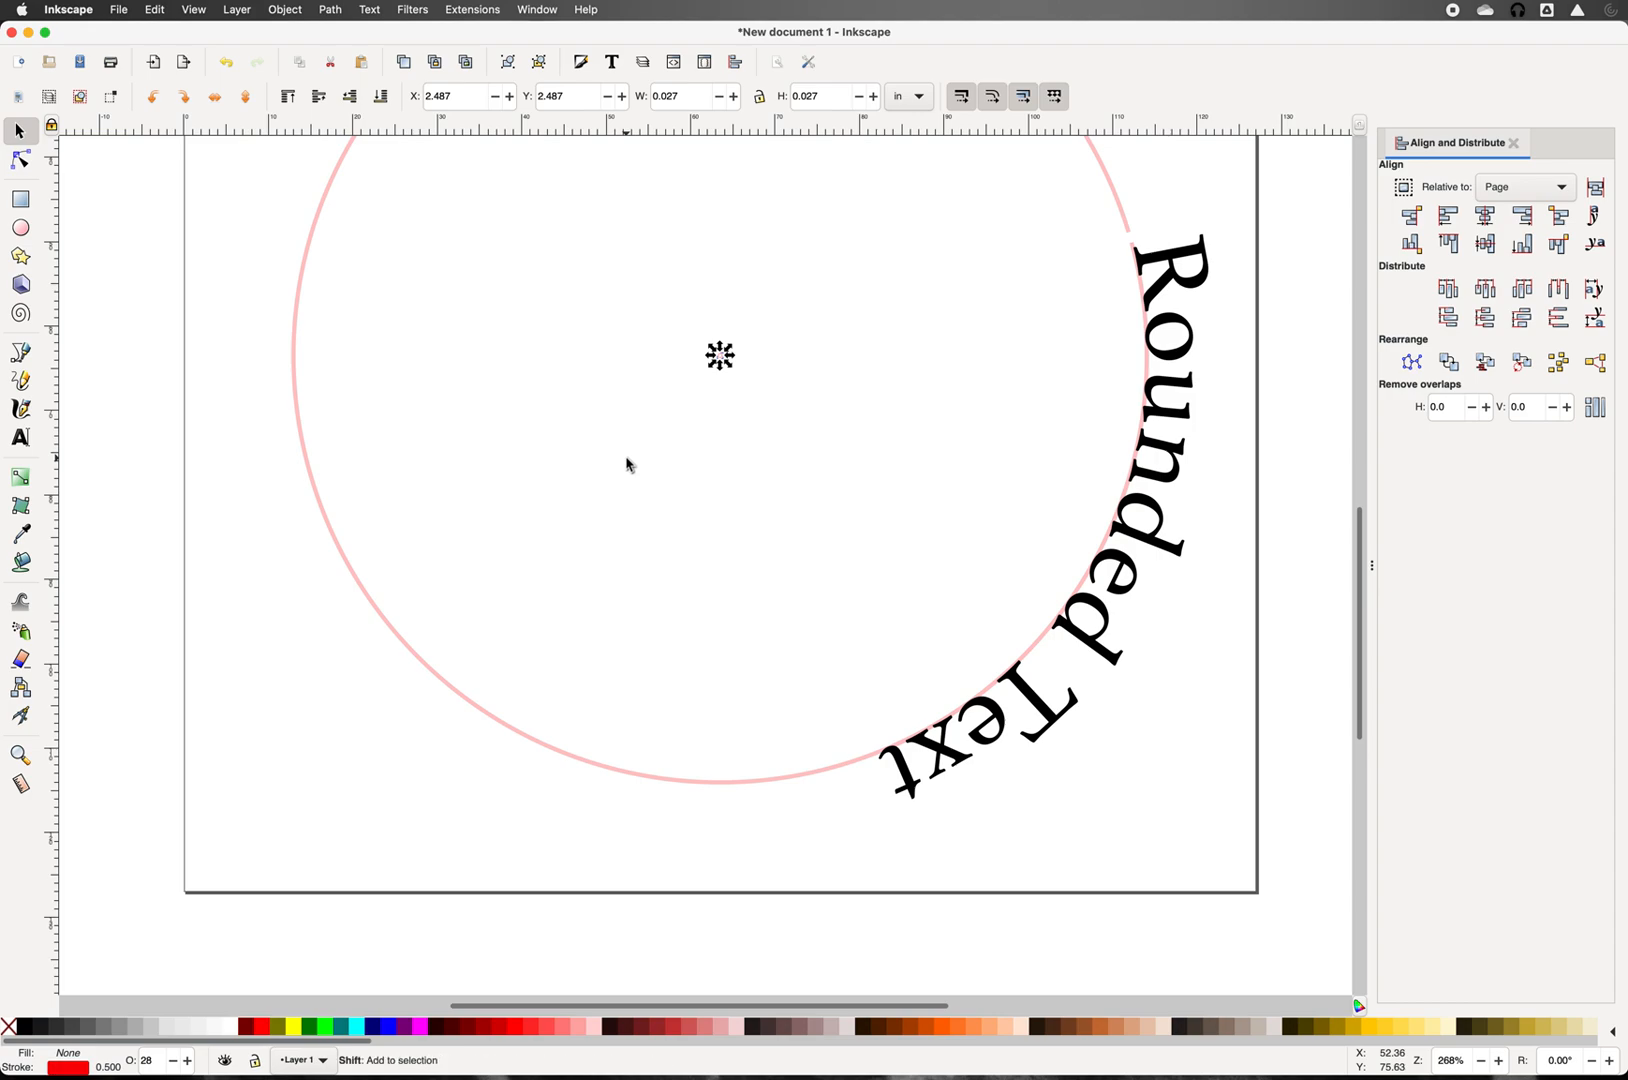
pyautogui.press('-')
pyautogui.press('-')
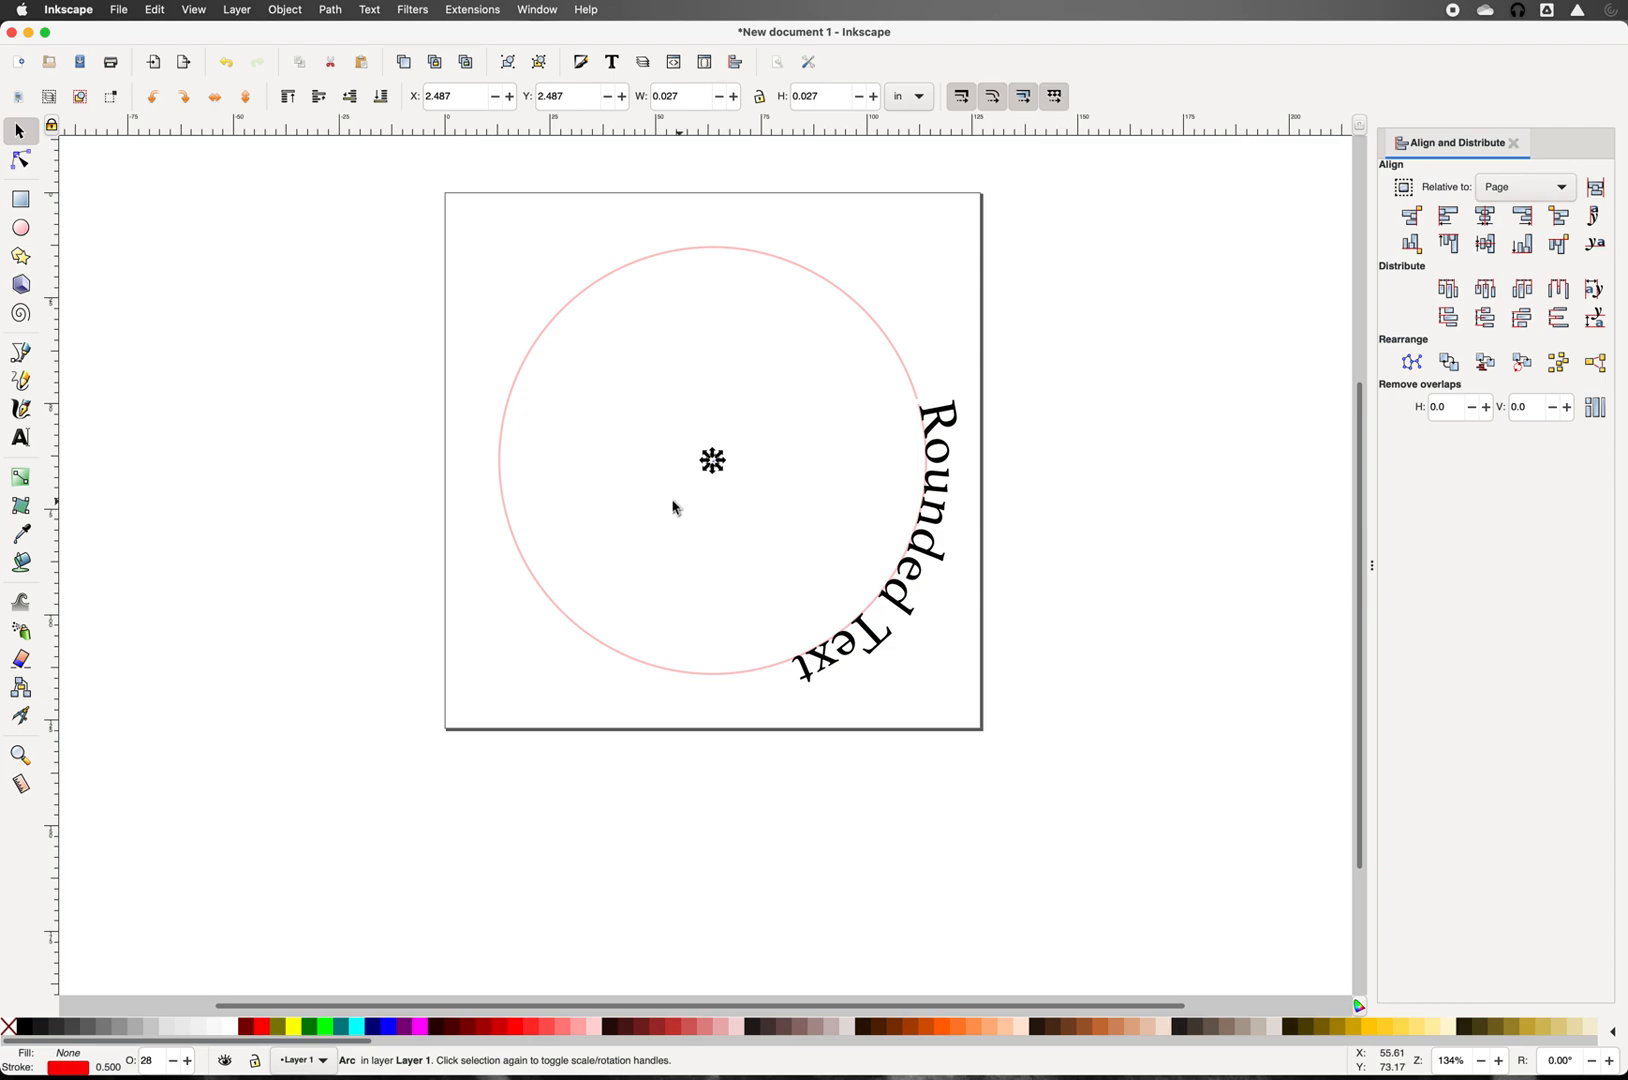
# Step: Move the rotation centre of the curved 'Rounded Text' onto the centre dot
pyautogui.click(880, 642)
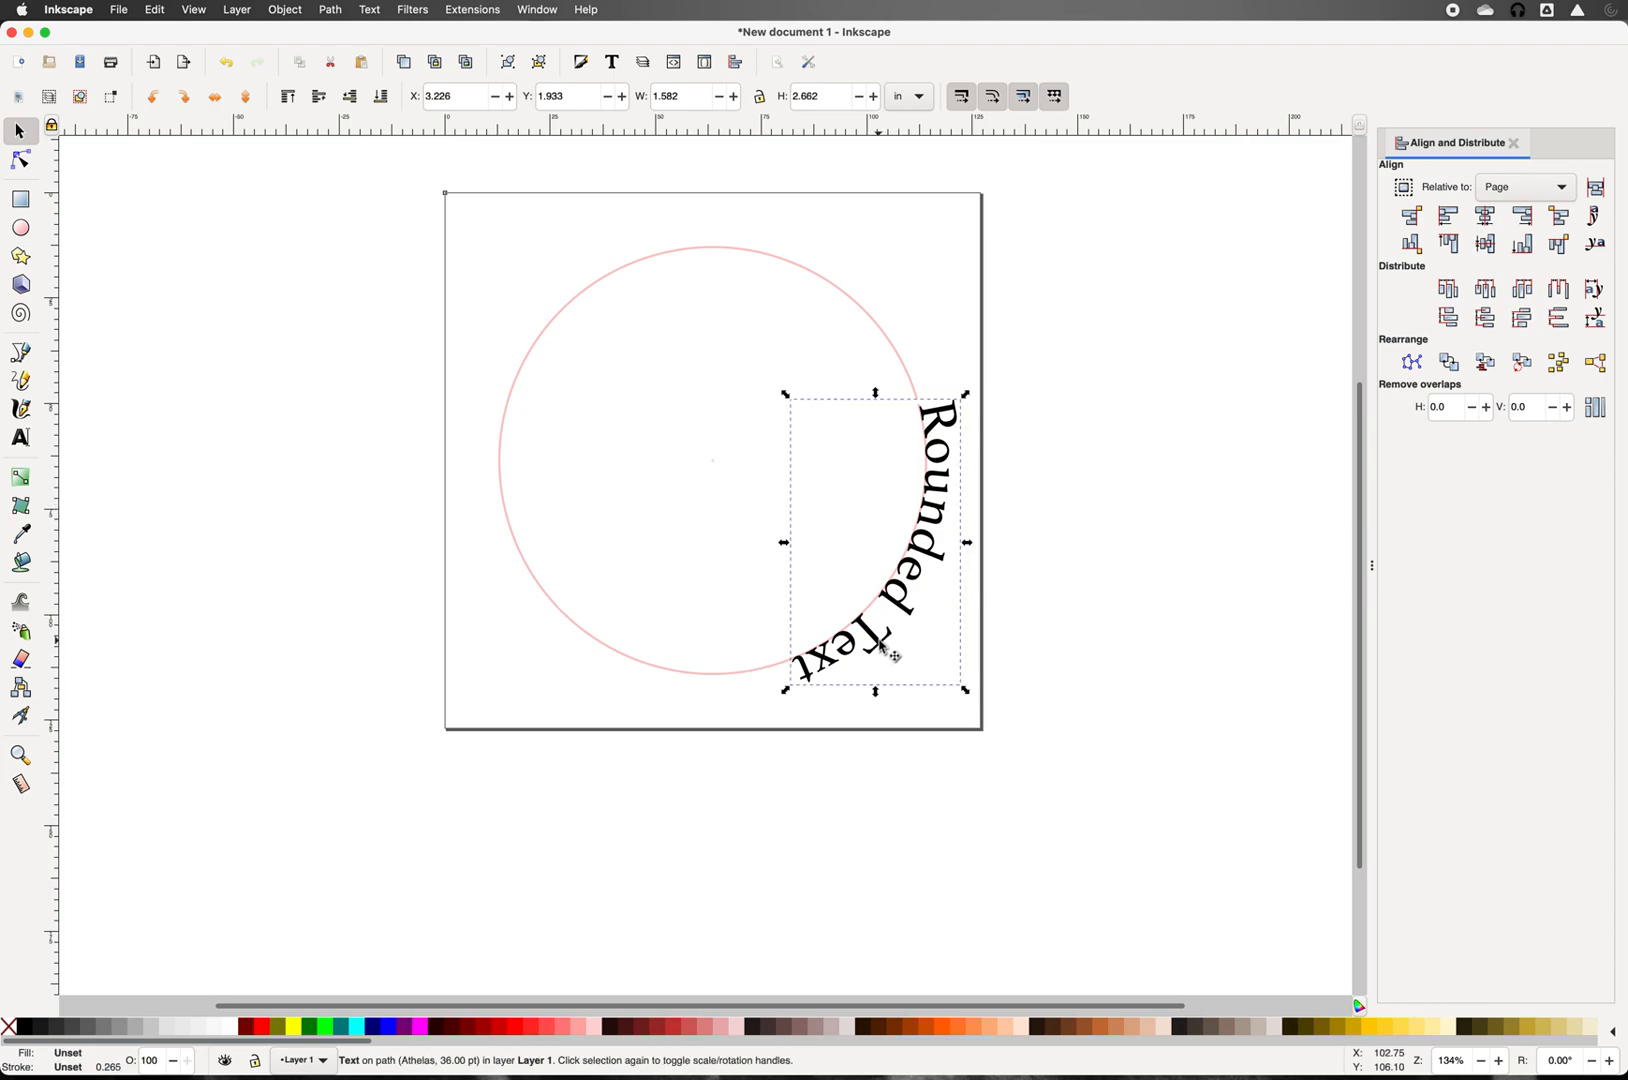
pyautogui.click(881, 644)
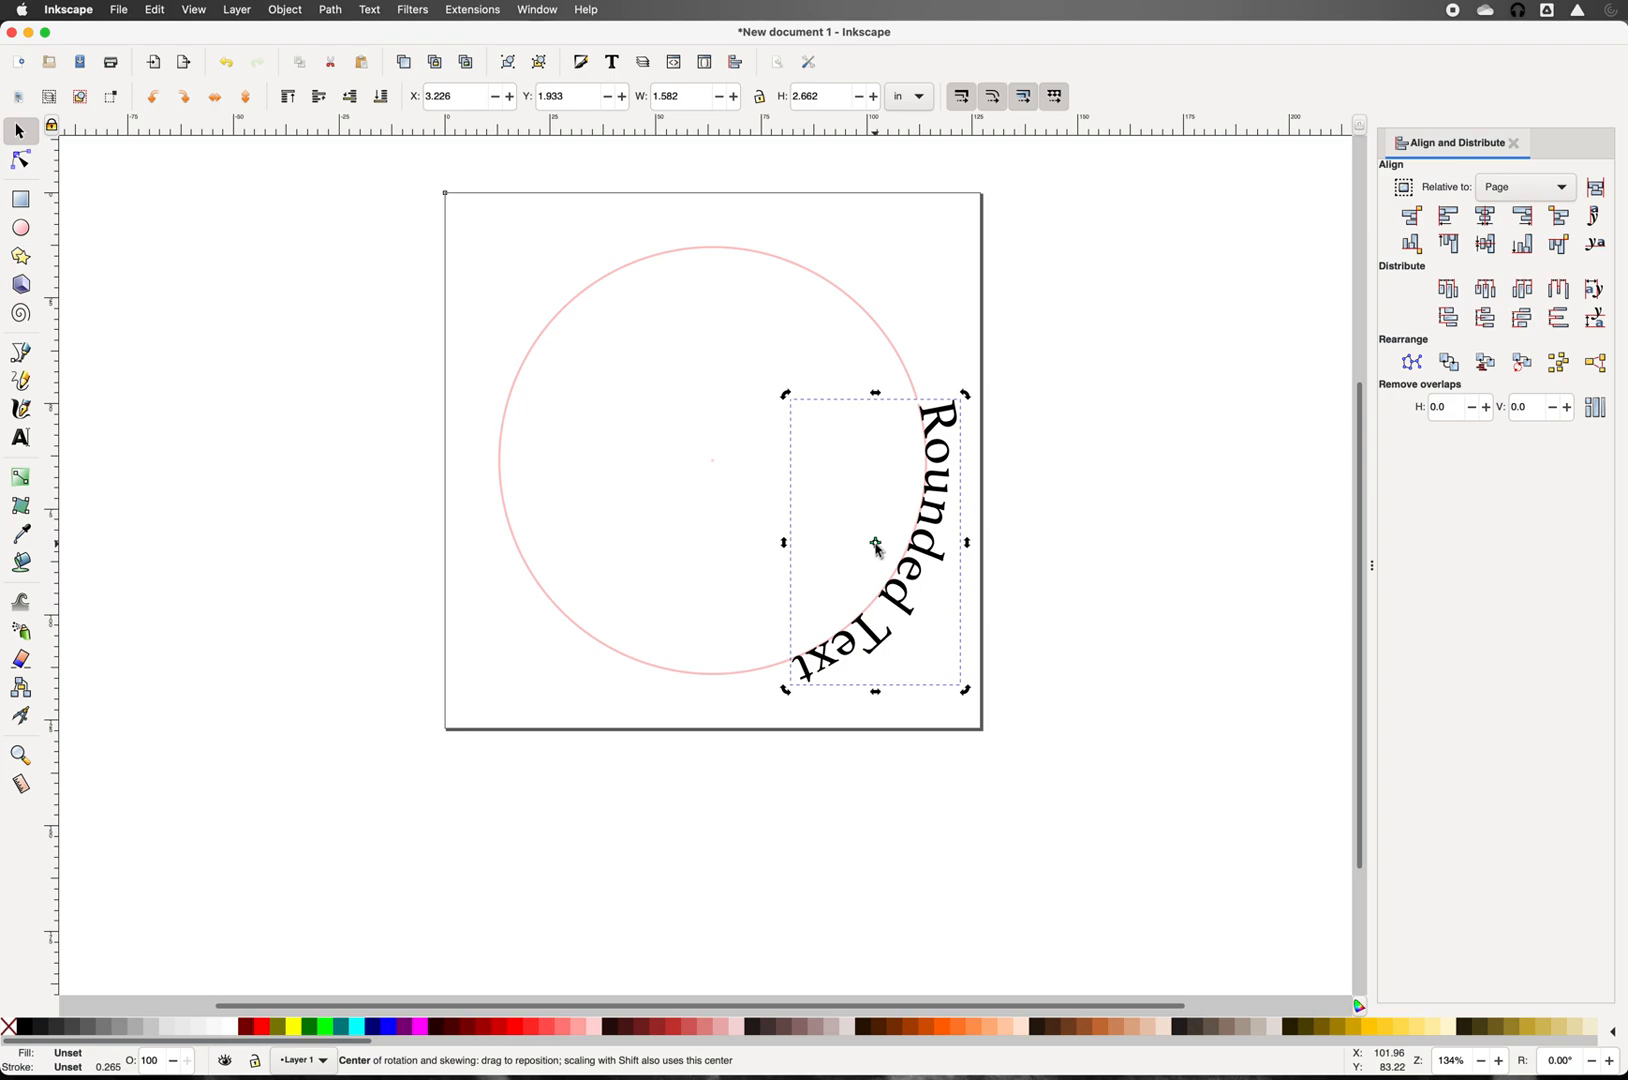
pyautogui.moveTo(876, 546); pyautogui.dragTo(711, 465)
pyautogui.press('shift')
pyautogui.scroll(3, 711, 470)
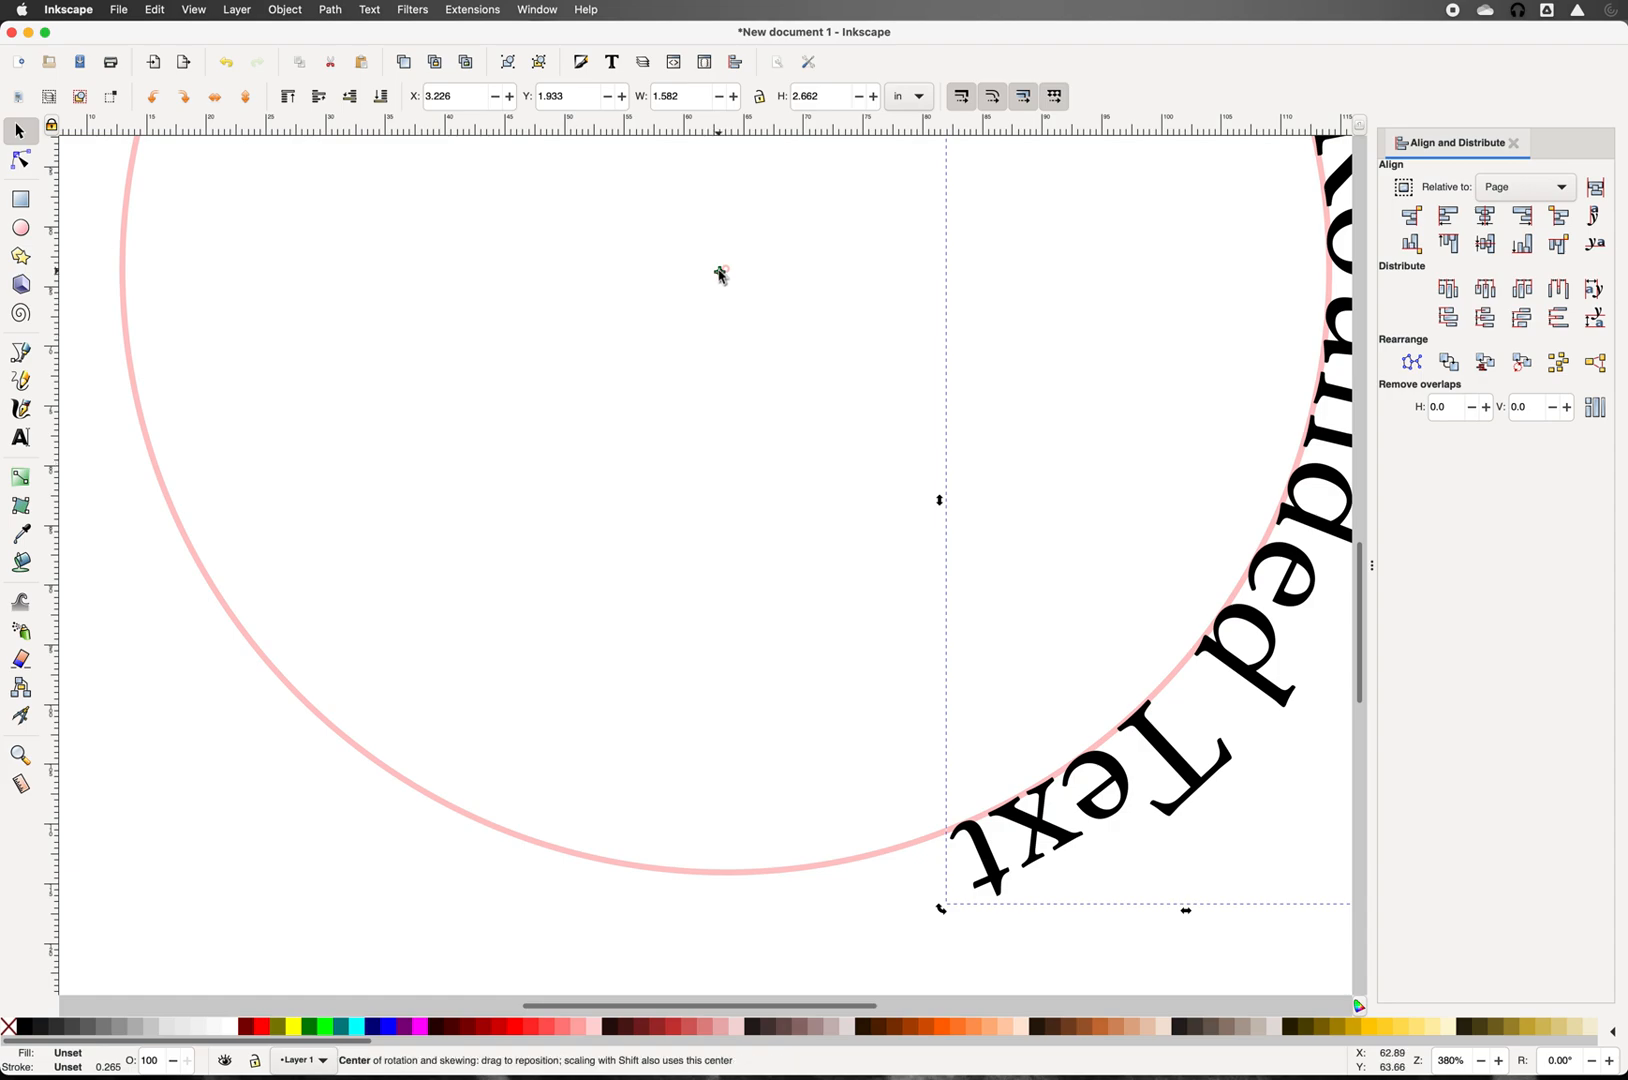
pyautogui.moveTo(722, 275); pyautogui.dragTo(724, 271)
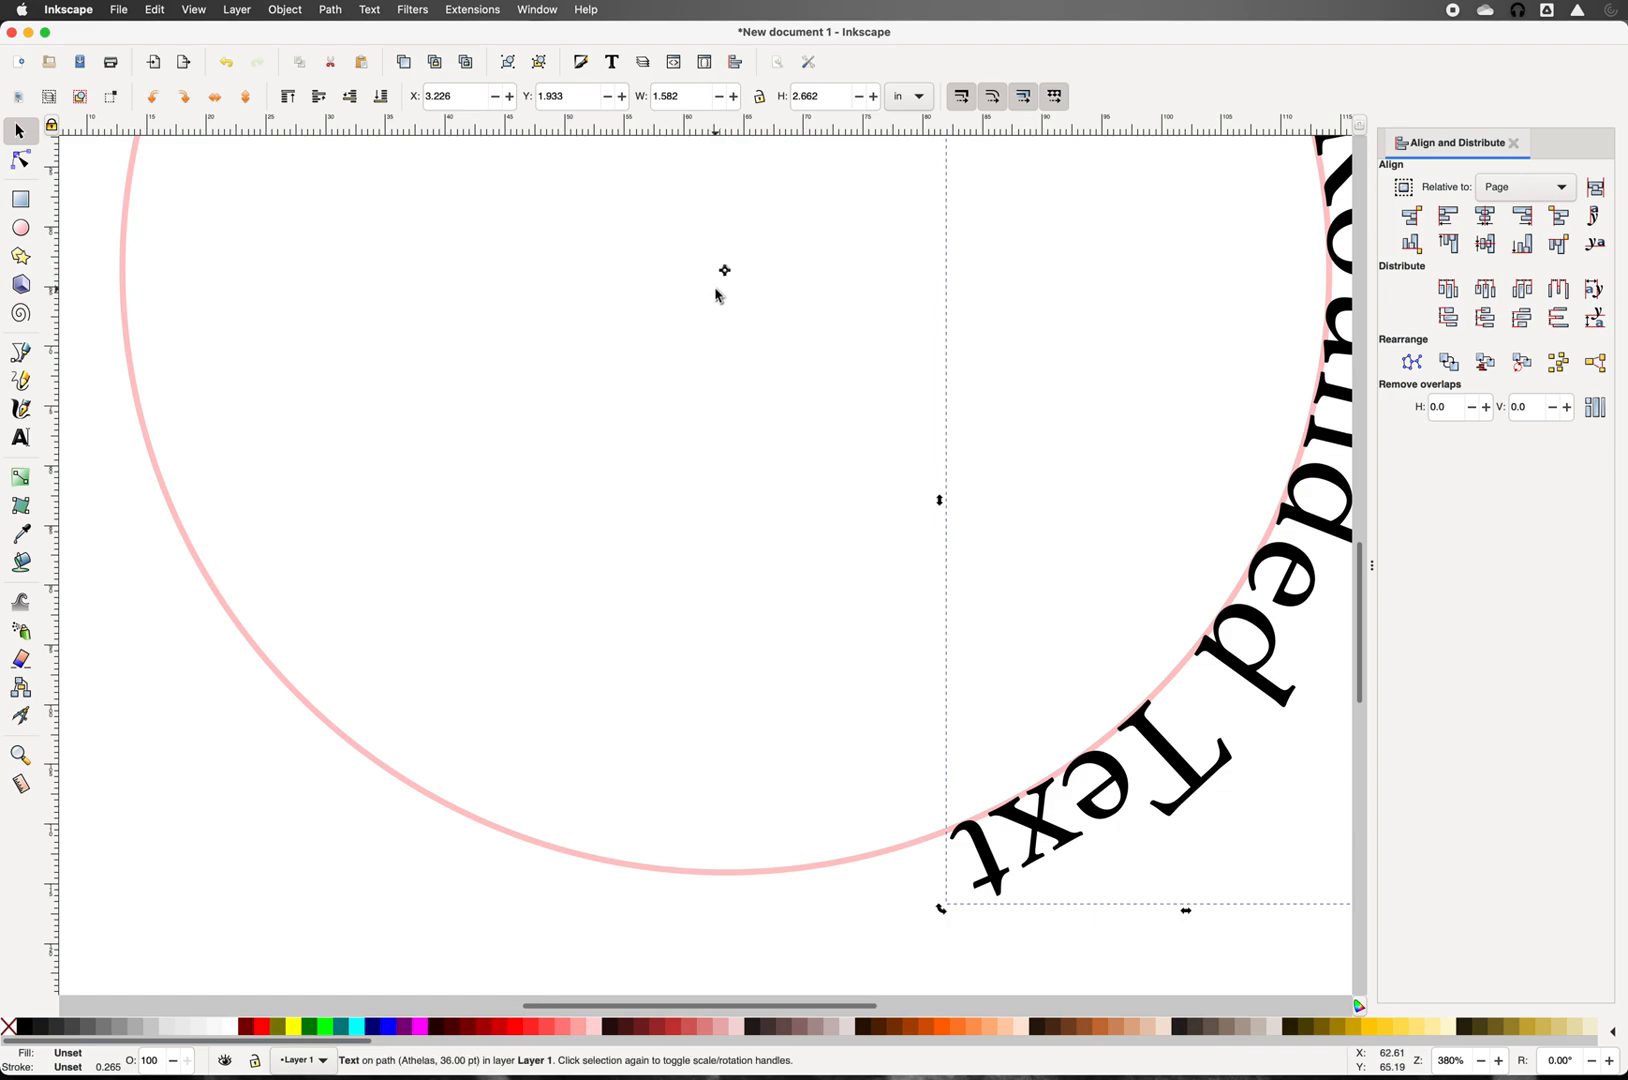
# Step: Rotate 'Rounded Text' counter-clockwise so it arches across the top of the circle
pyautogui.press('-')
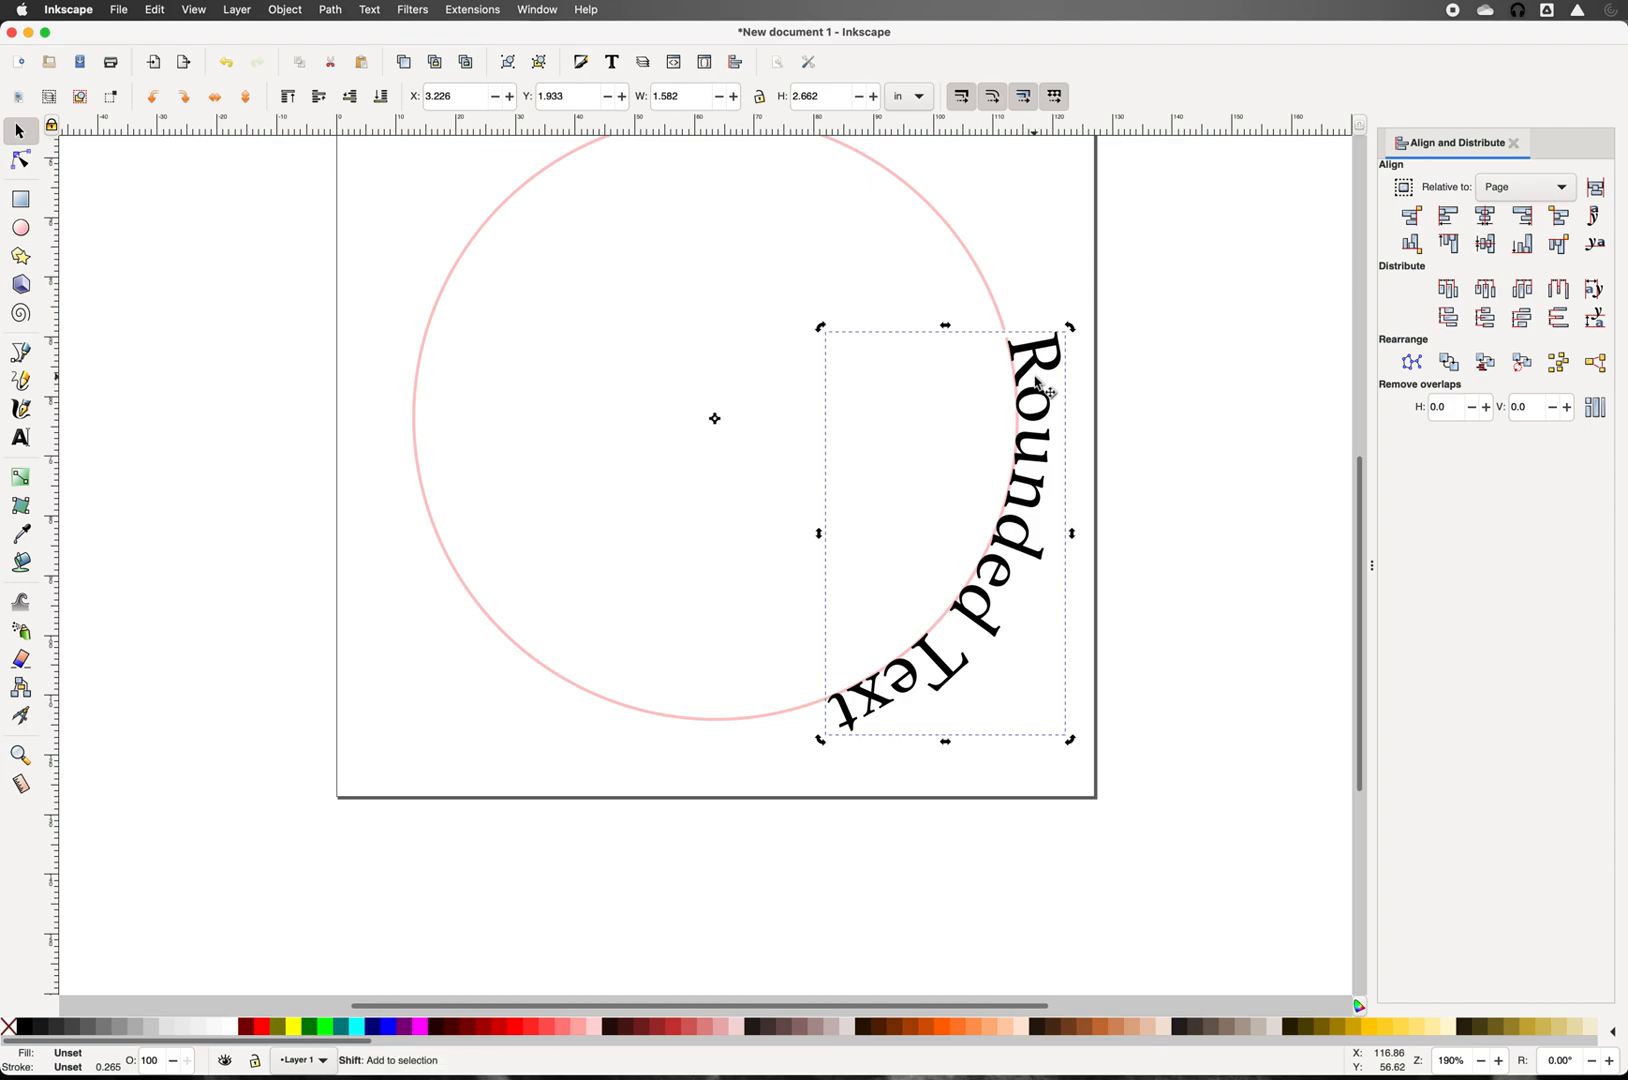
pyautogui.press('-')
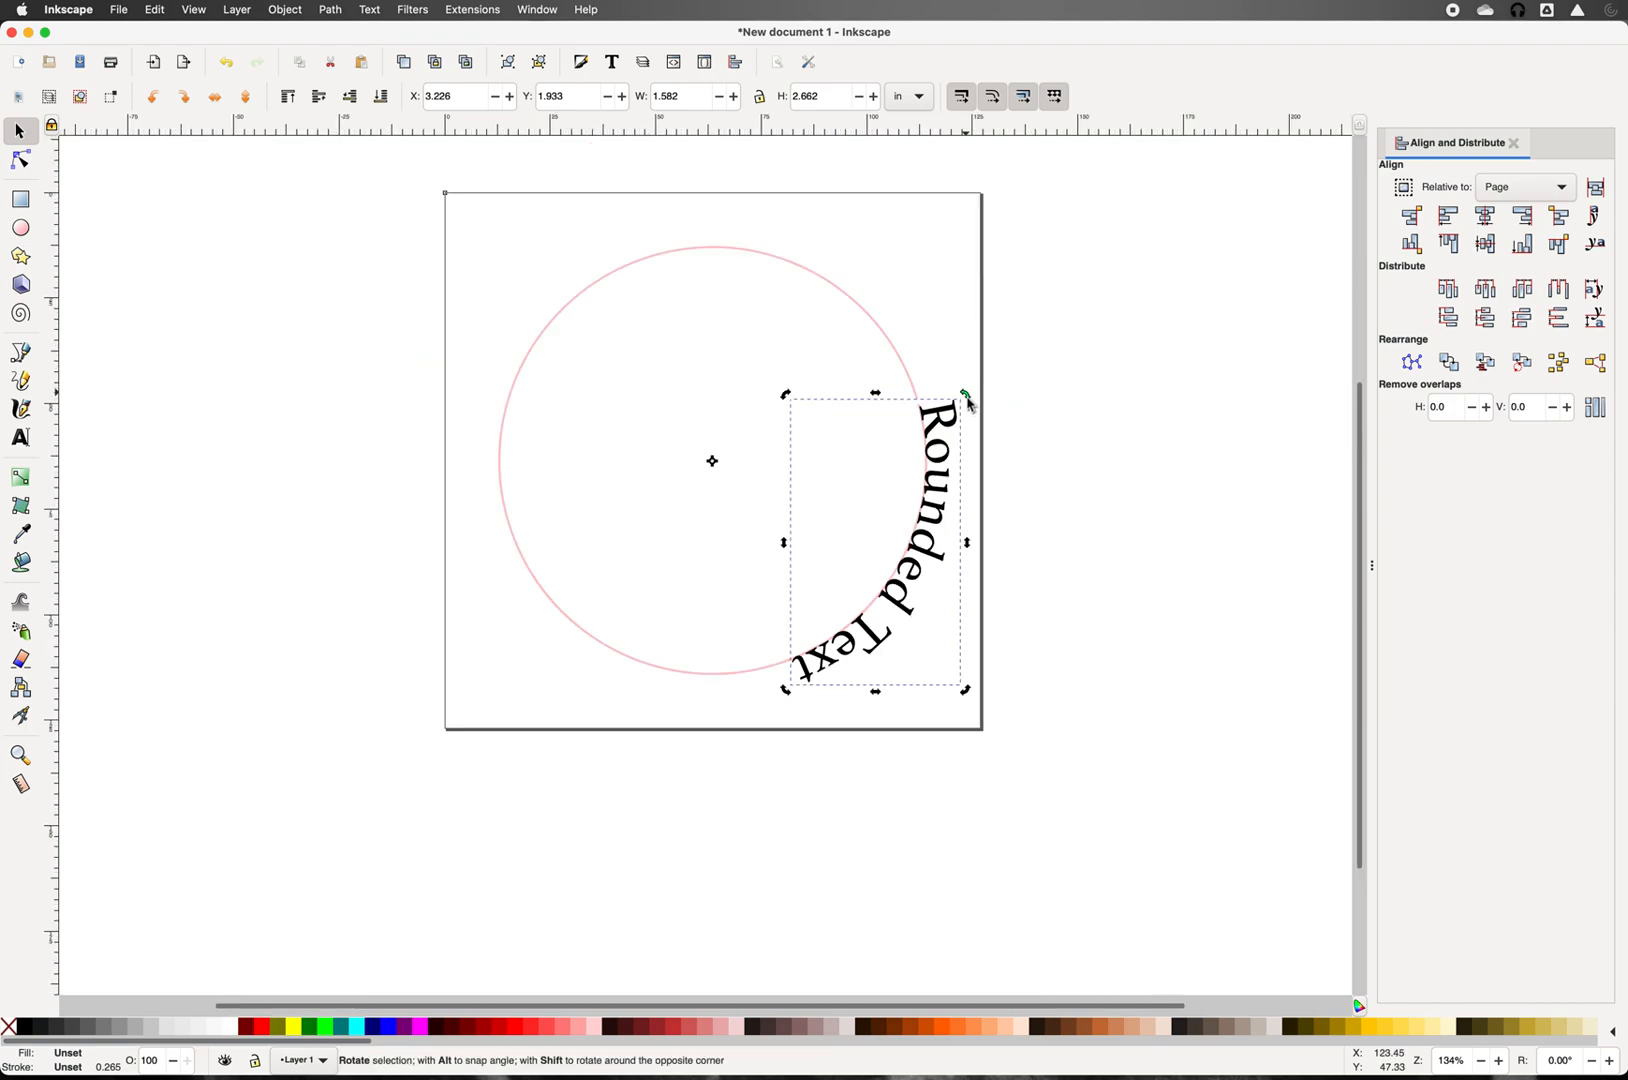
pyautogui.moveTo(966, 385); pyautogui.dragTo(546, 258)
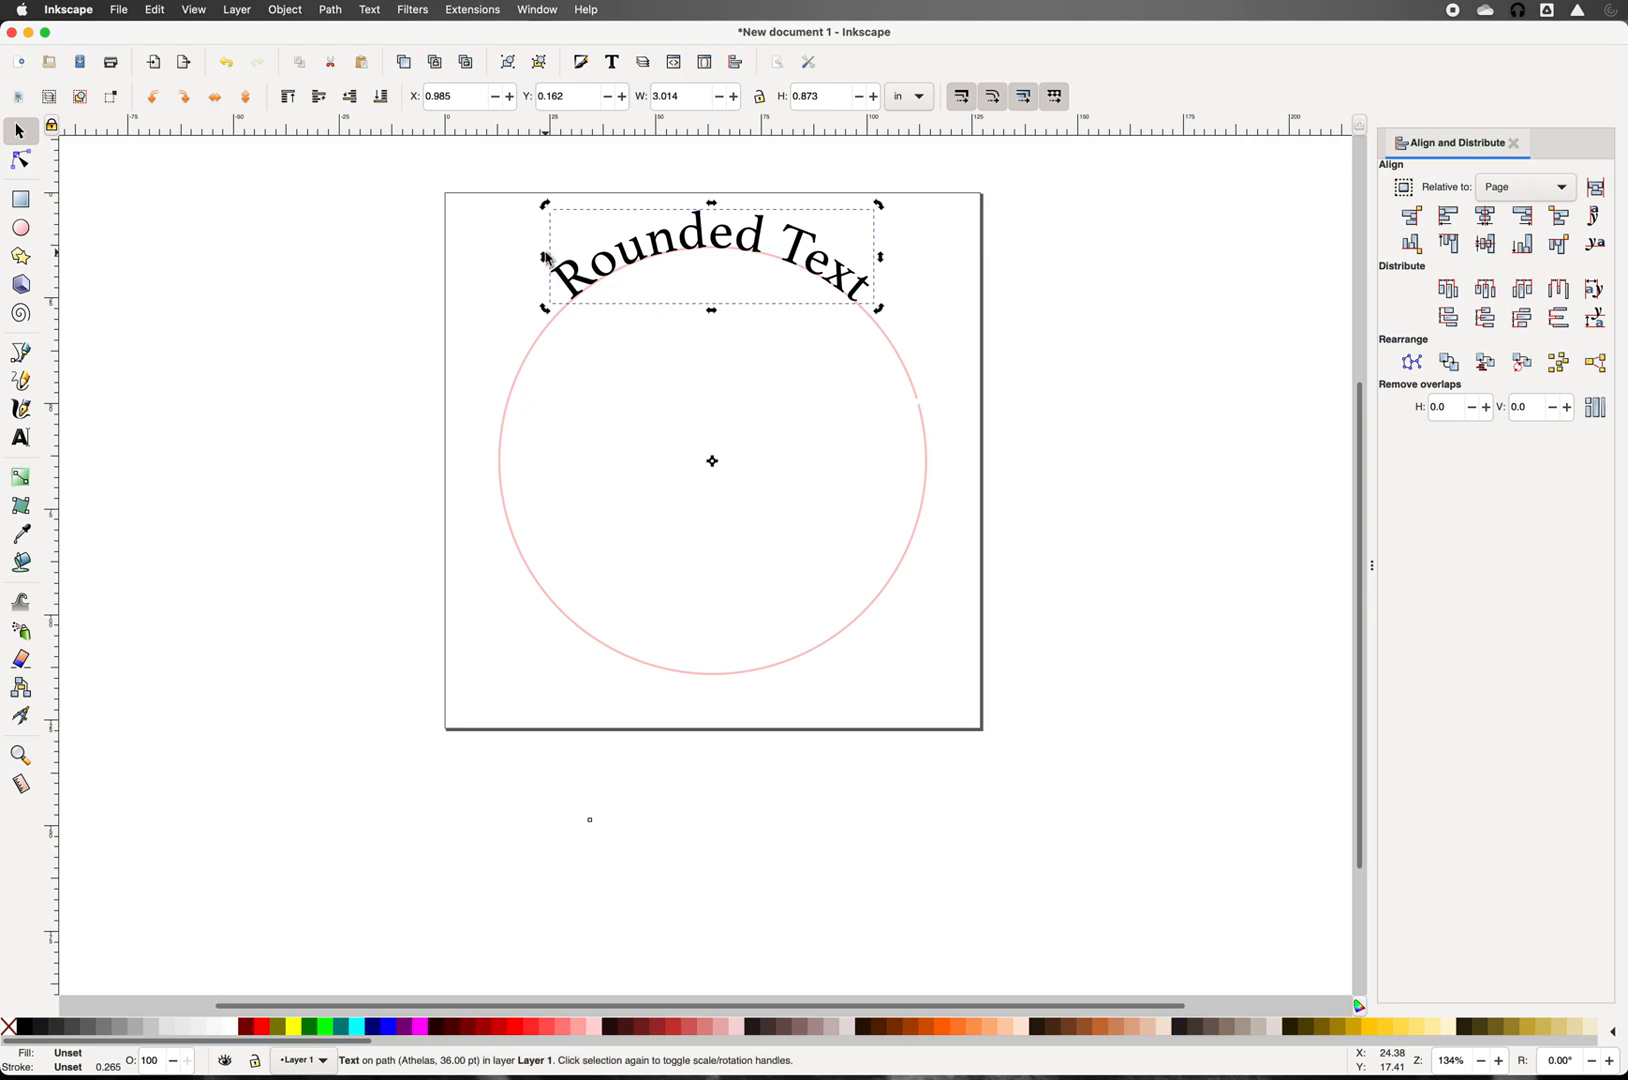
# Step: Place a horizontal guide level with the ends of the arched text
pyautogui.click(351, 298)
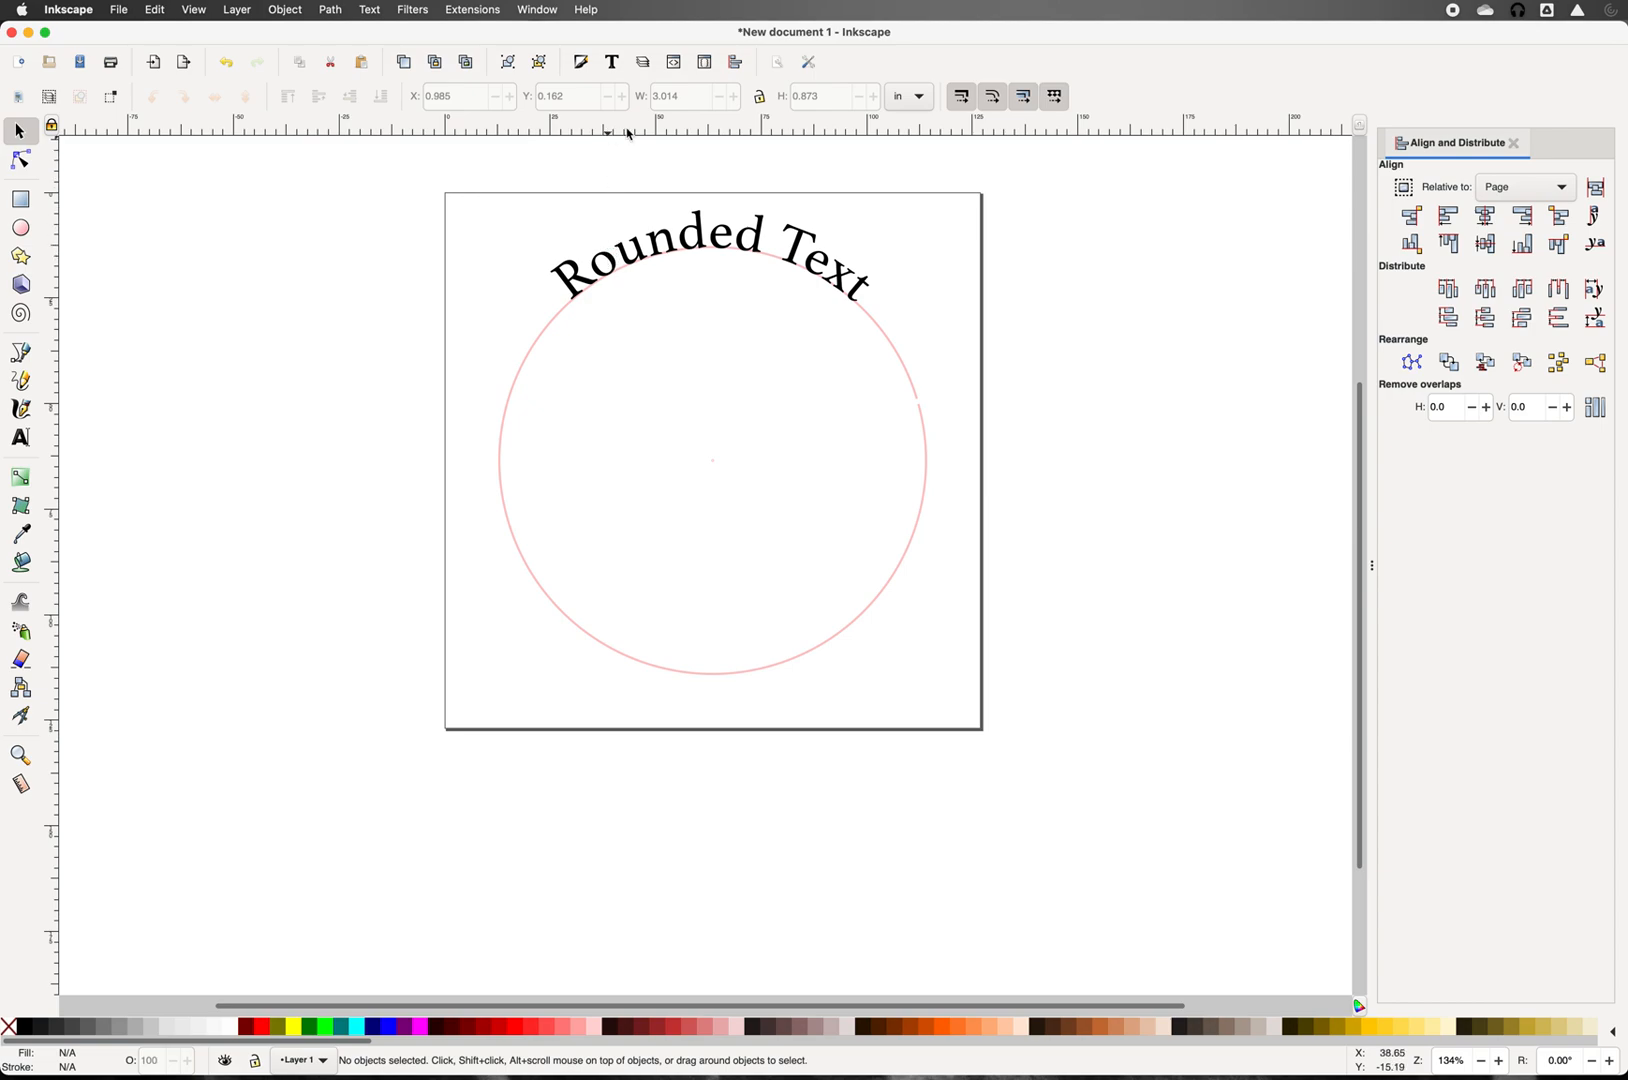
pyautogui.moveTo(628, 133); pyautogui.dragTo(621, 306)
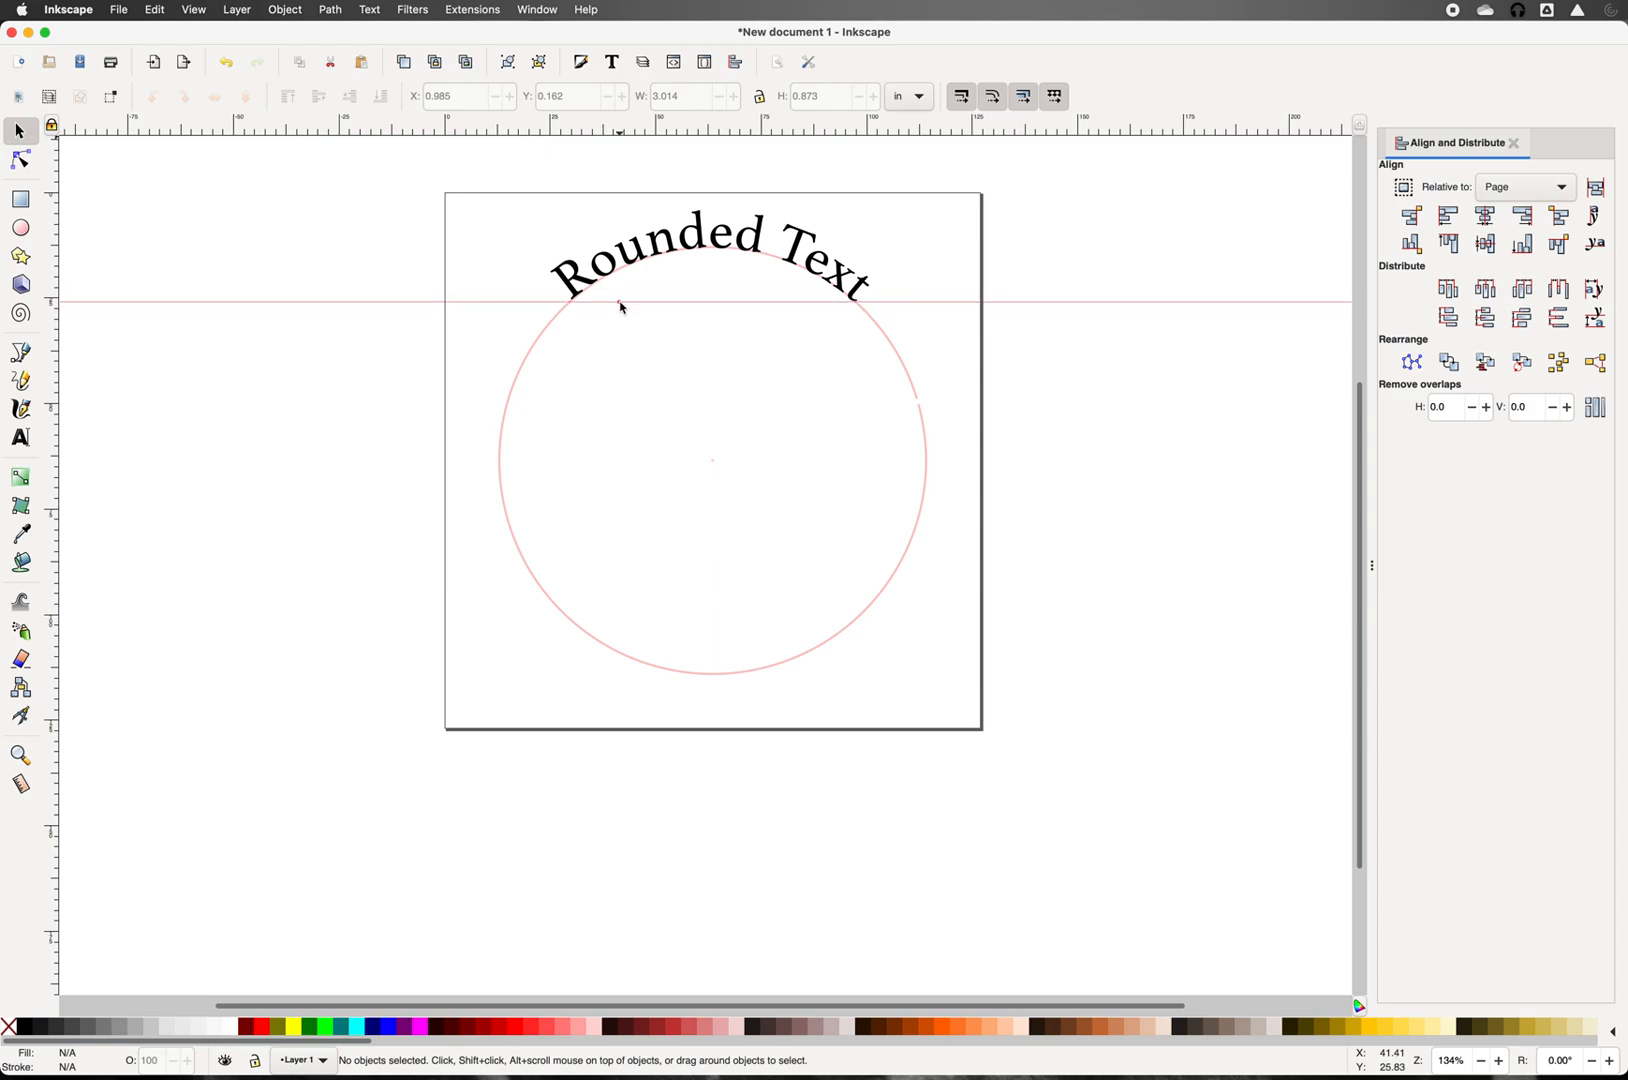
pyautogui.moveTo(621, 307); pyautogui.dragTo(621, 302)
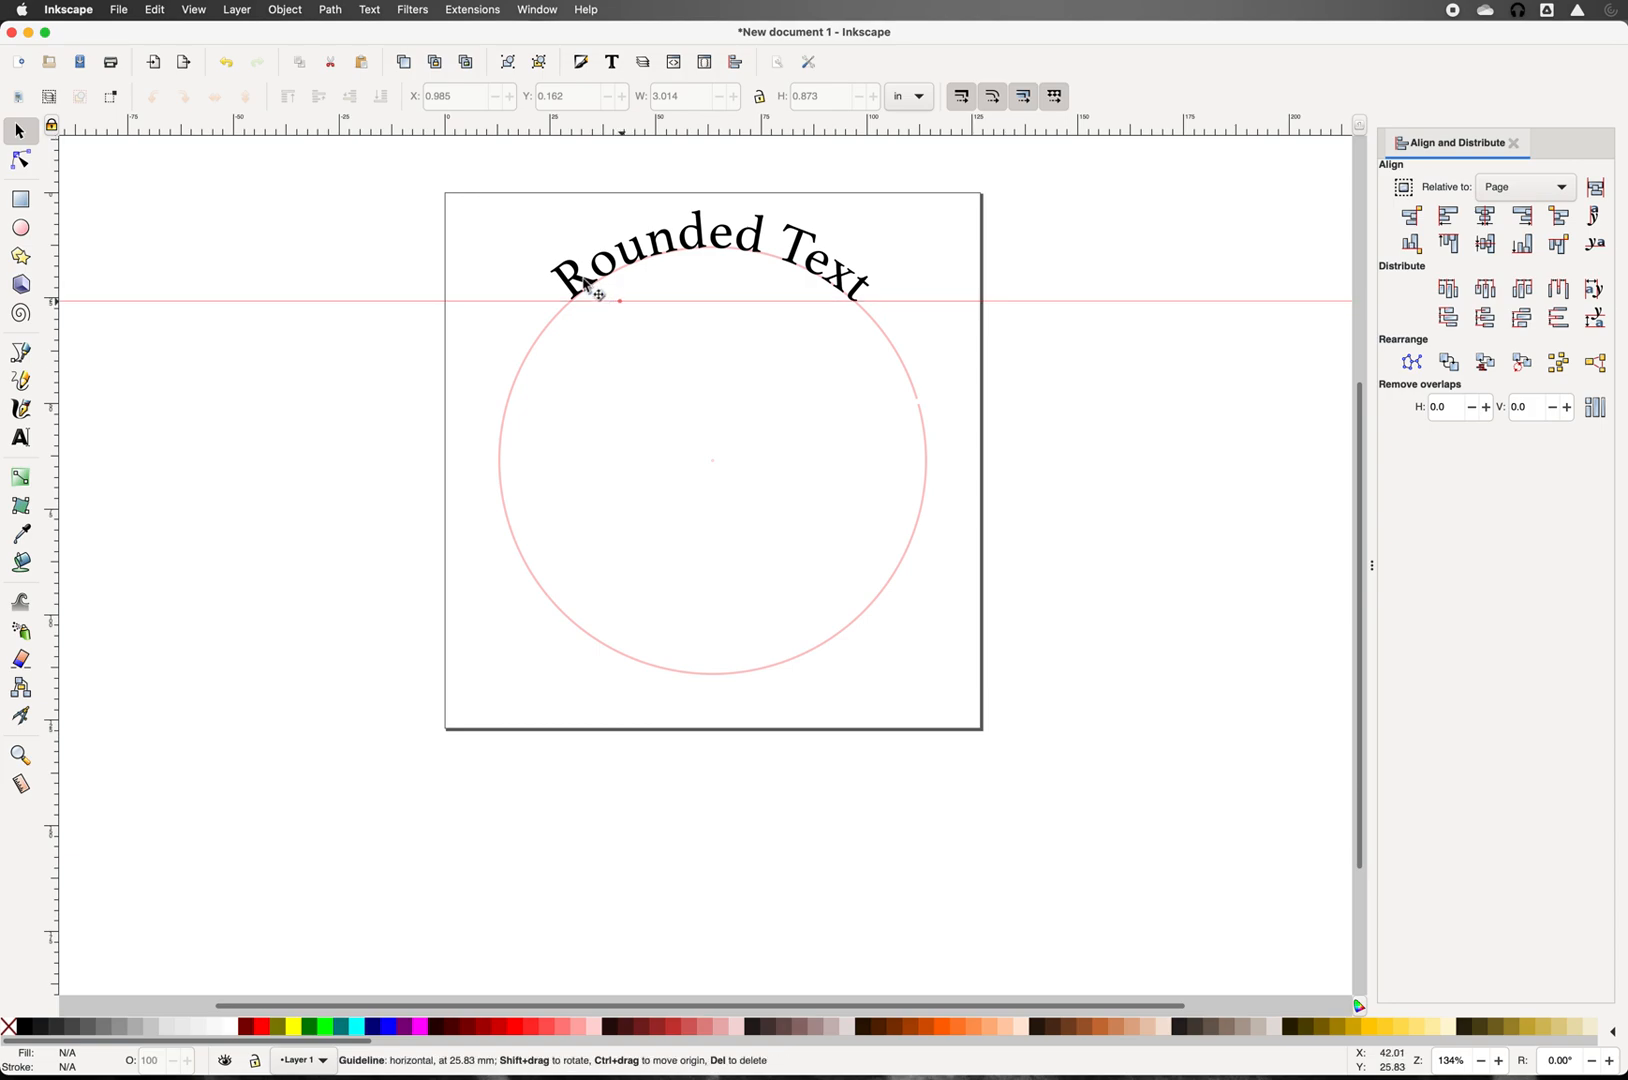
# Step: Rotate 'Rounded Text' slightly to match the guide, then remove the guide
pyautogui.click(585, 287)
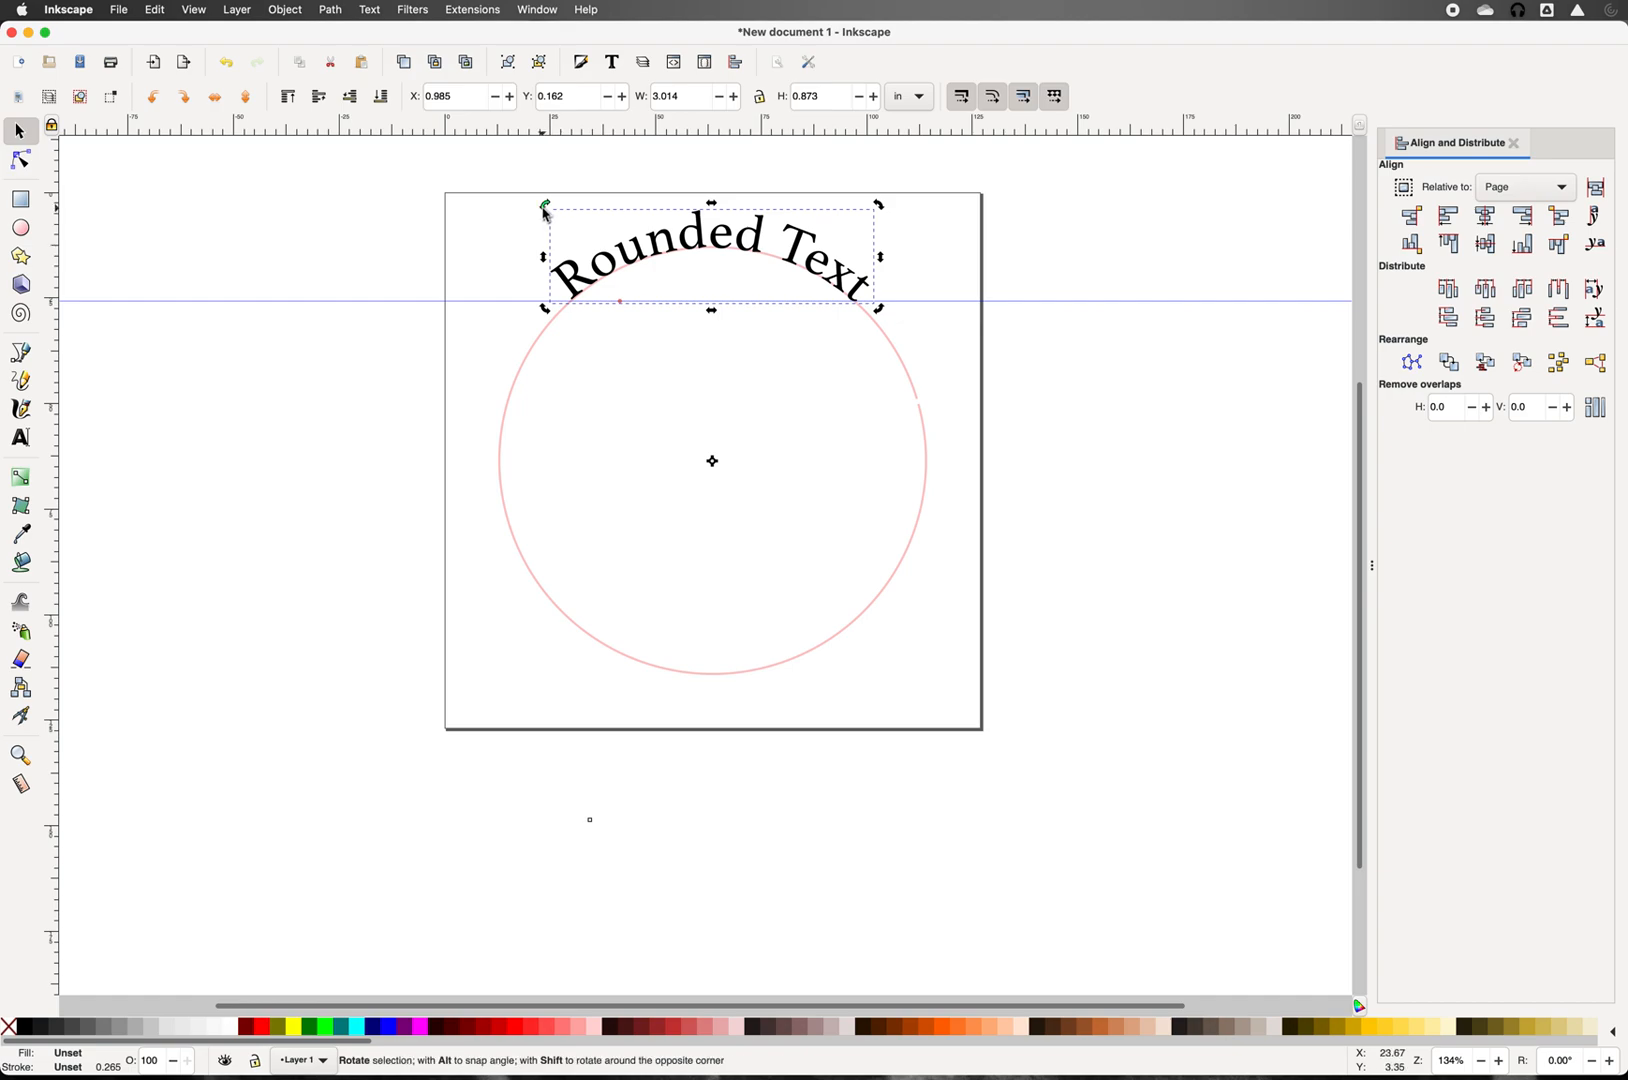
pyautogui.moveTo(543, 213); pyautogui.dragTo(544, 211)
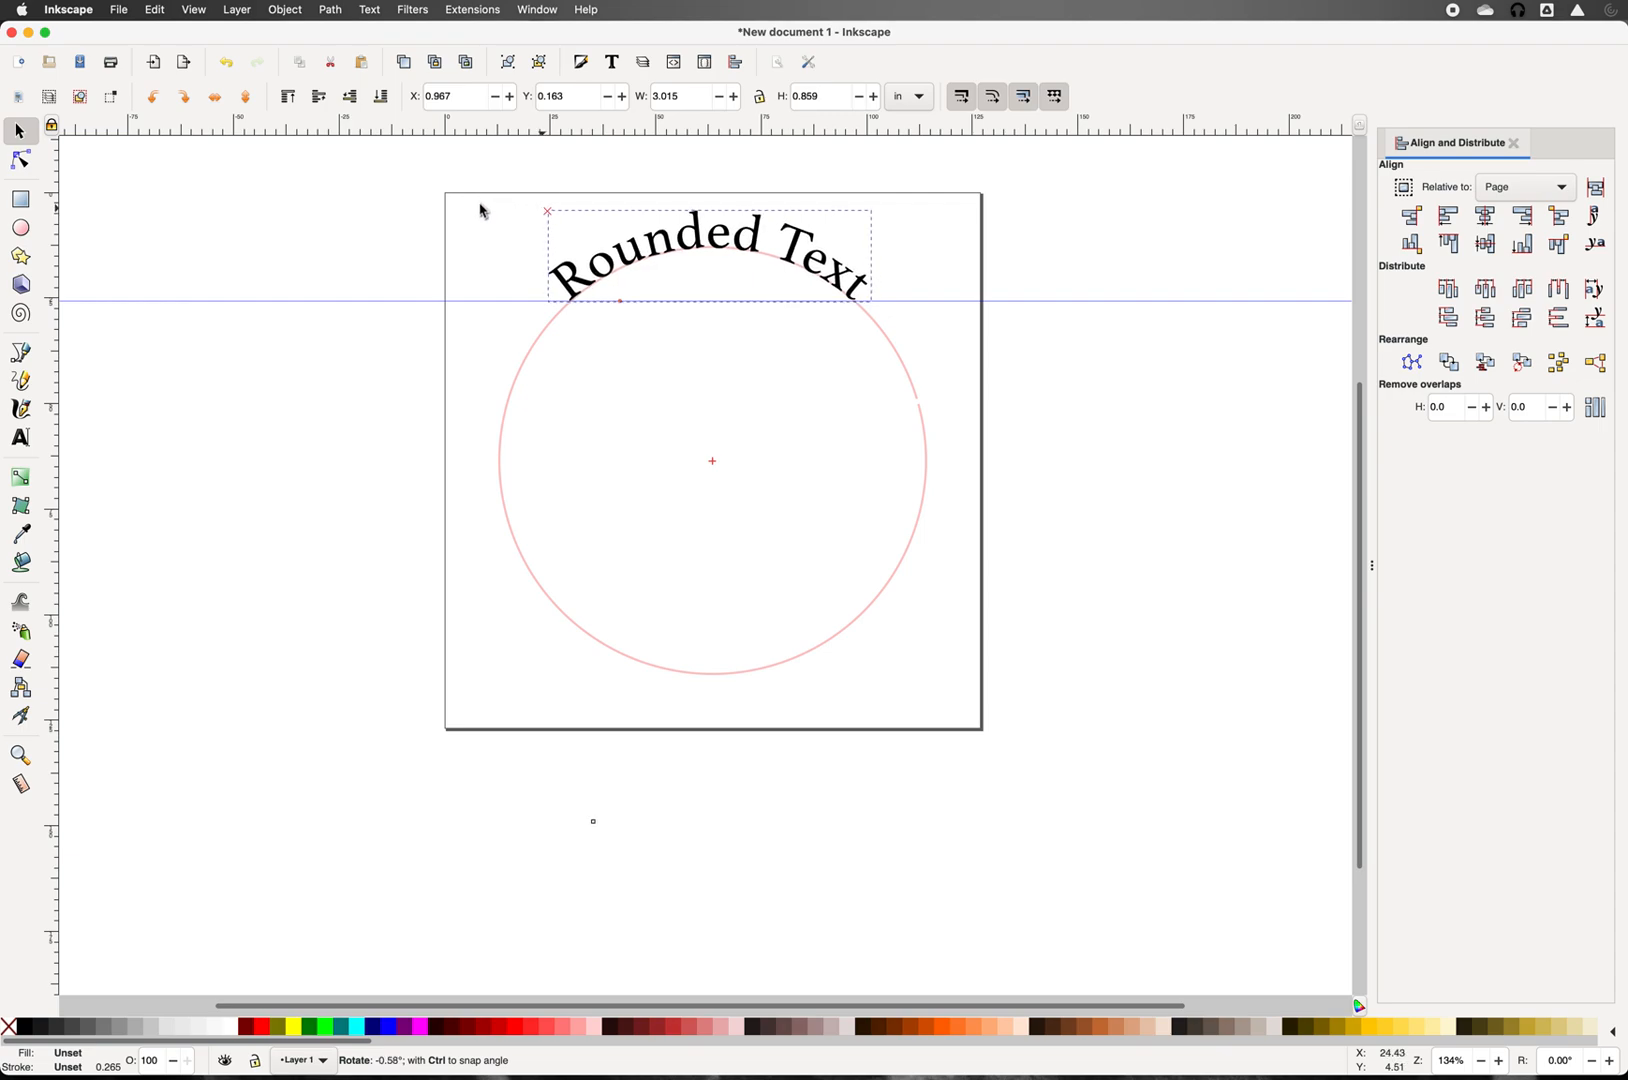
pyautogui.click(408, 205)
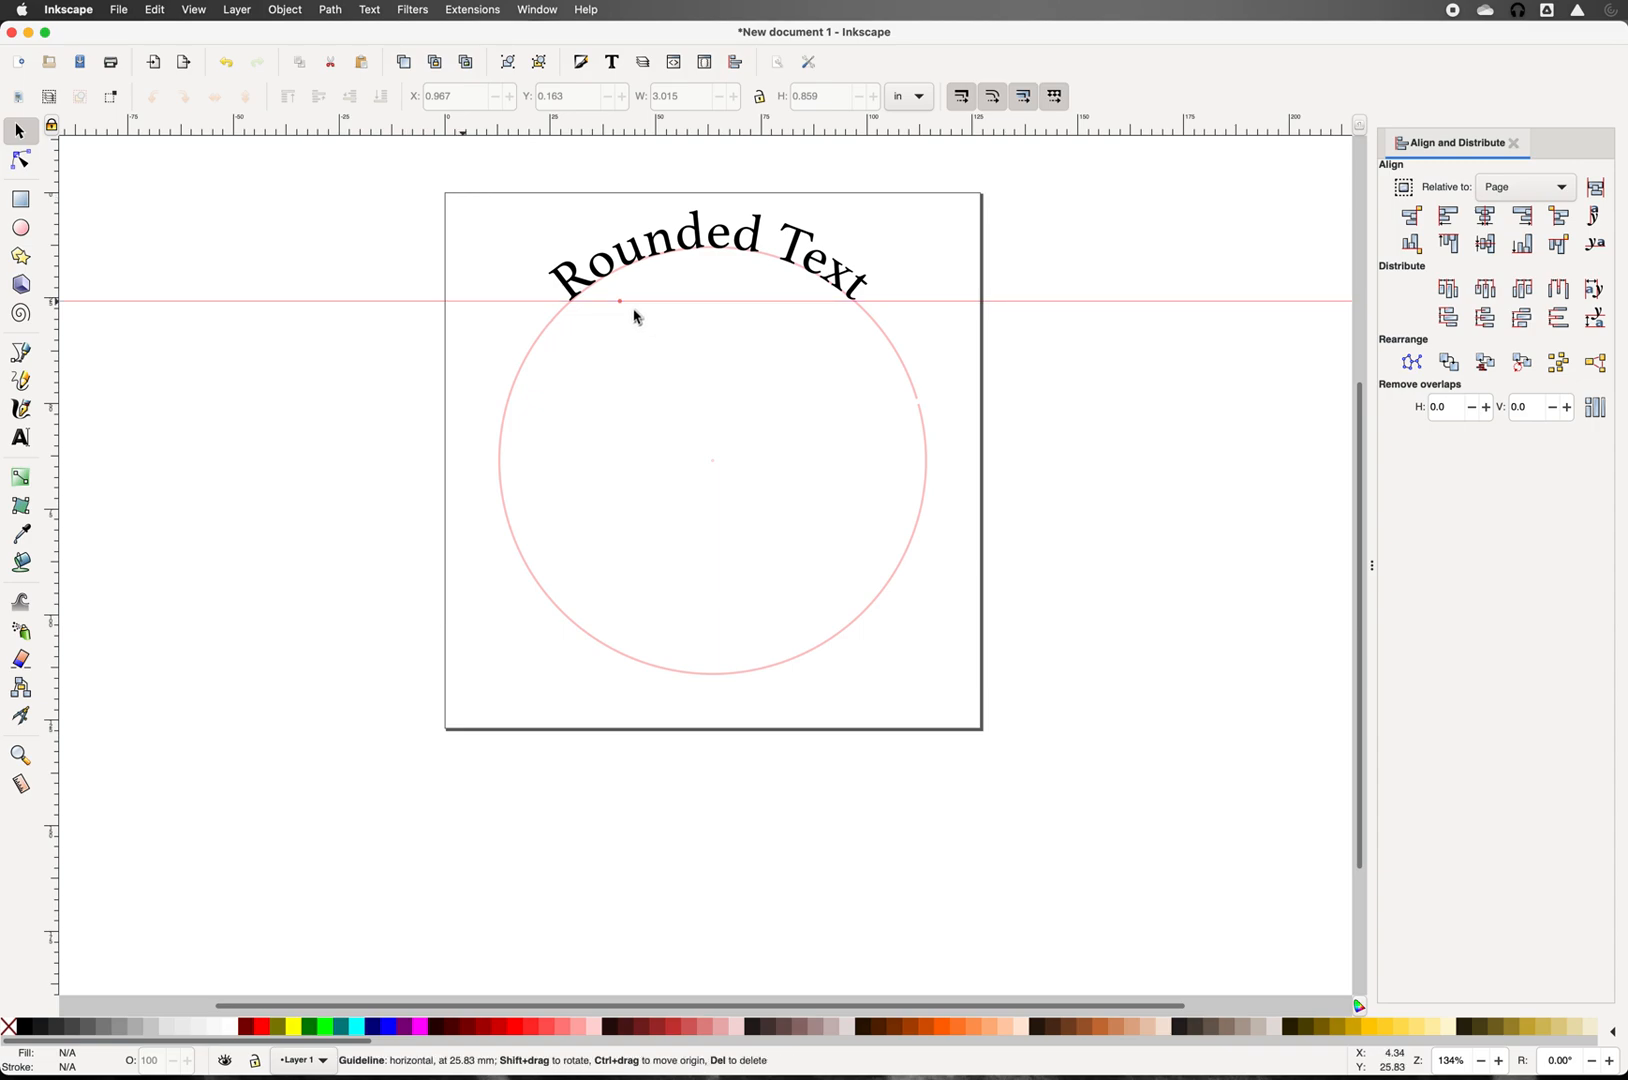
pyautogui.moveTo(618, 298); pyautogui.dragTo(621, 196)
pyautogui.moveTo(631, 108); pyautogui.dragTo(631, 108)
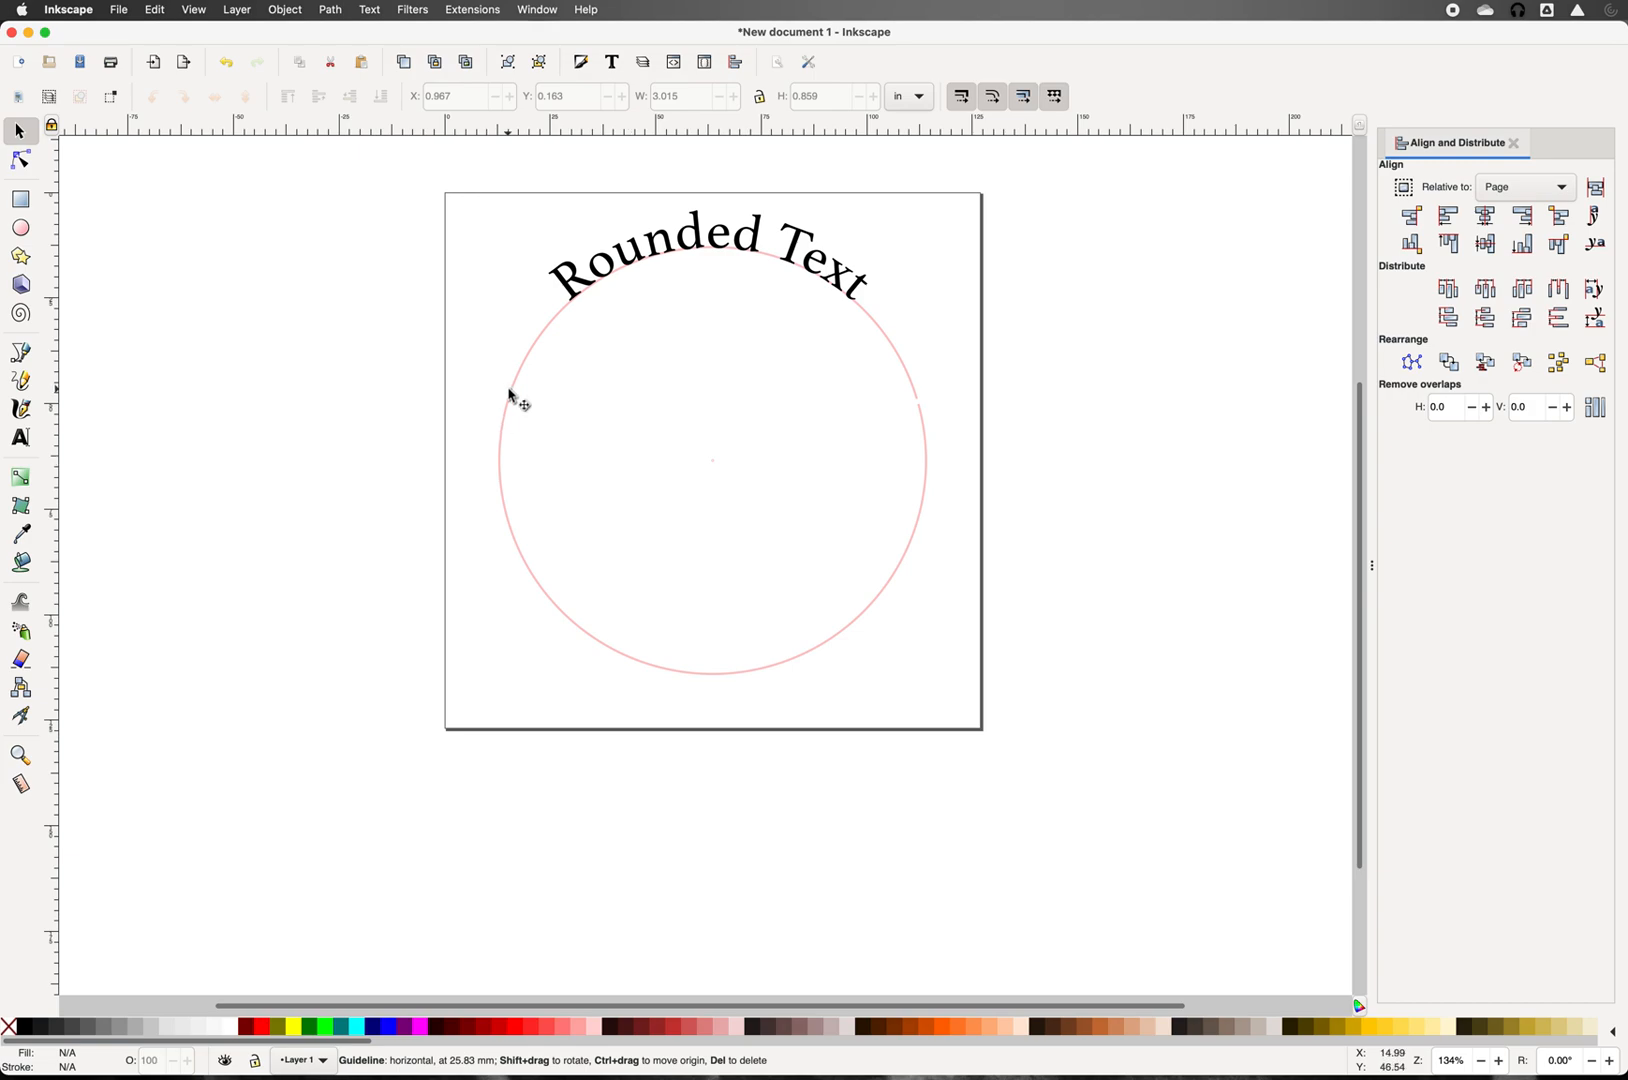
pyautogui.click(568, 278)
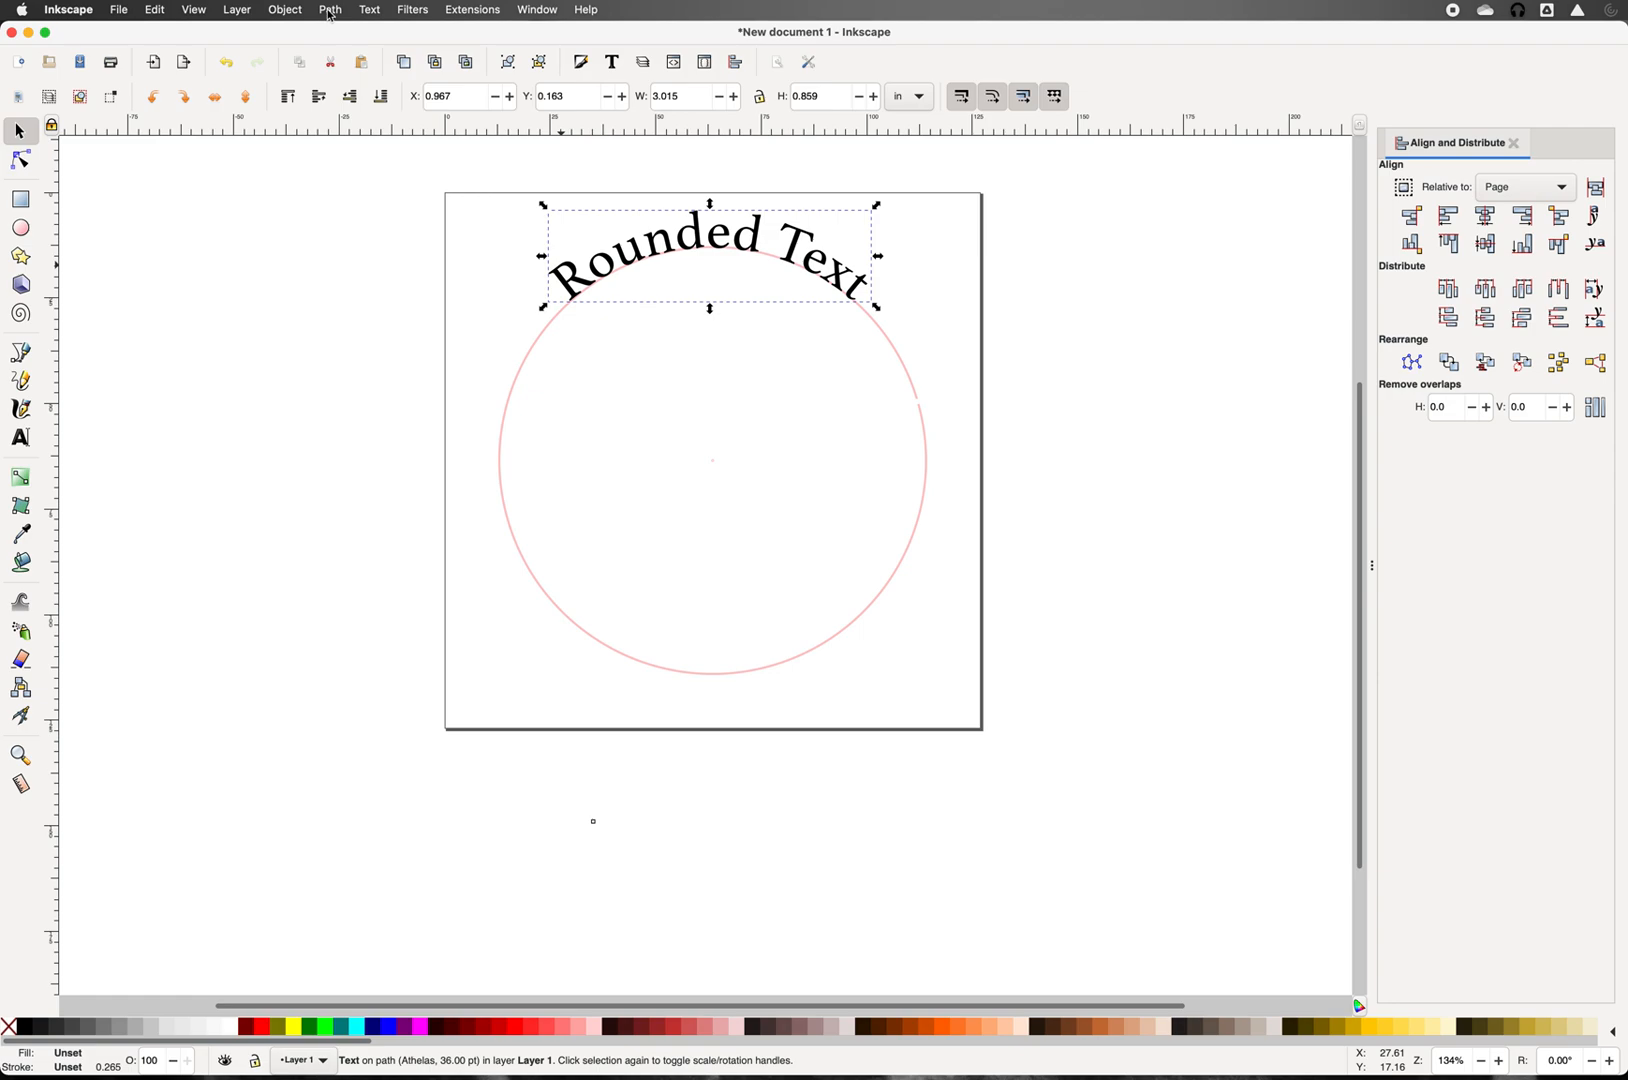
# Step: Convert the arched 'Rounded Text' to paths and inspect its nodes
pyautogui.click(330, 10)
pyautogui.click(340, 40)
pyautogui.click(268, 360)
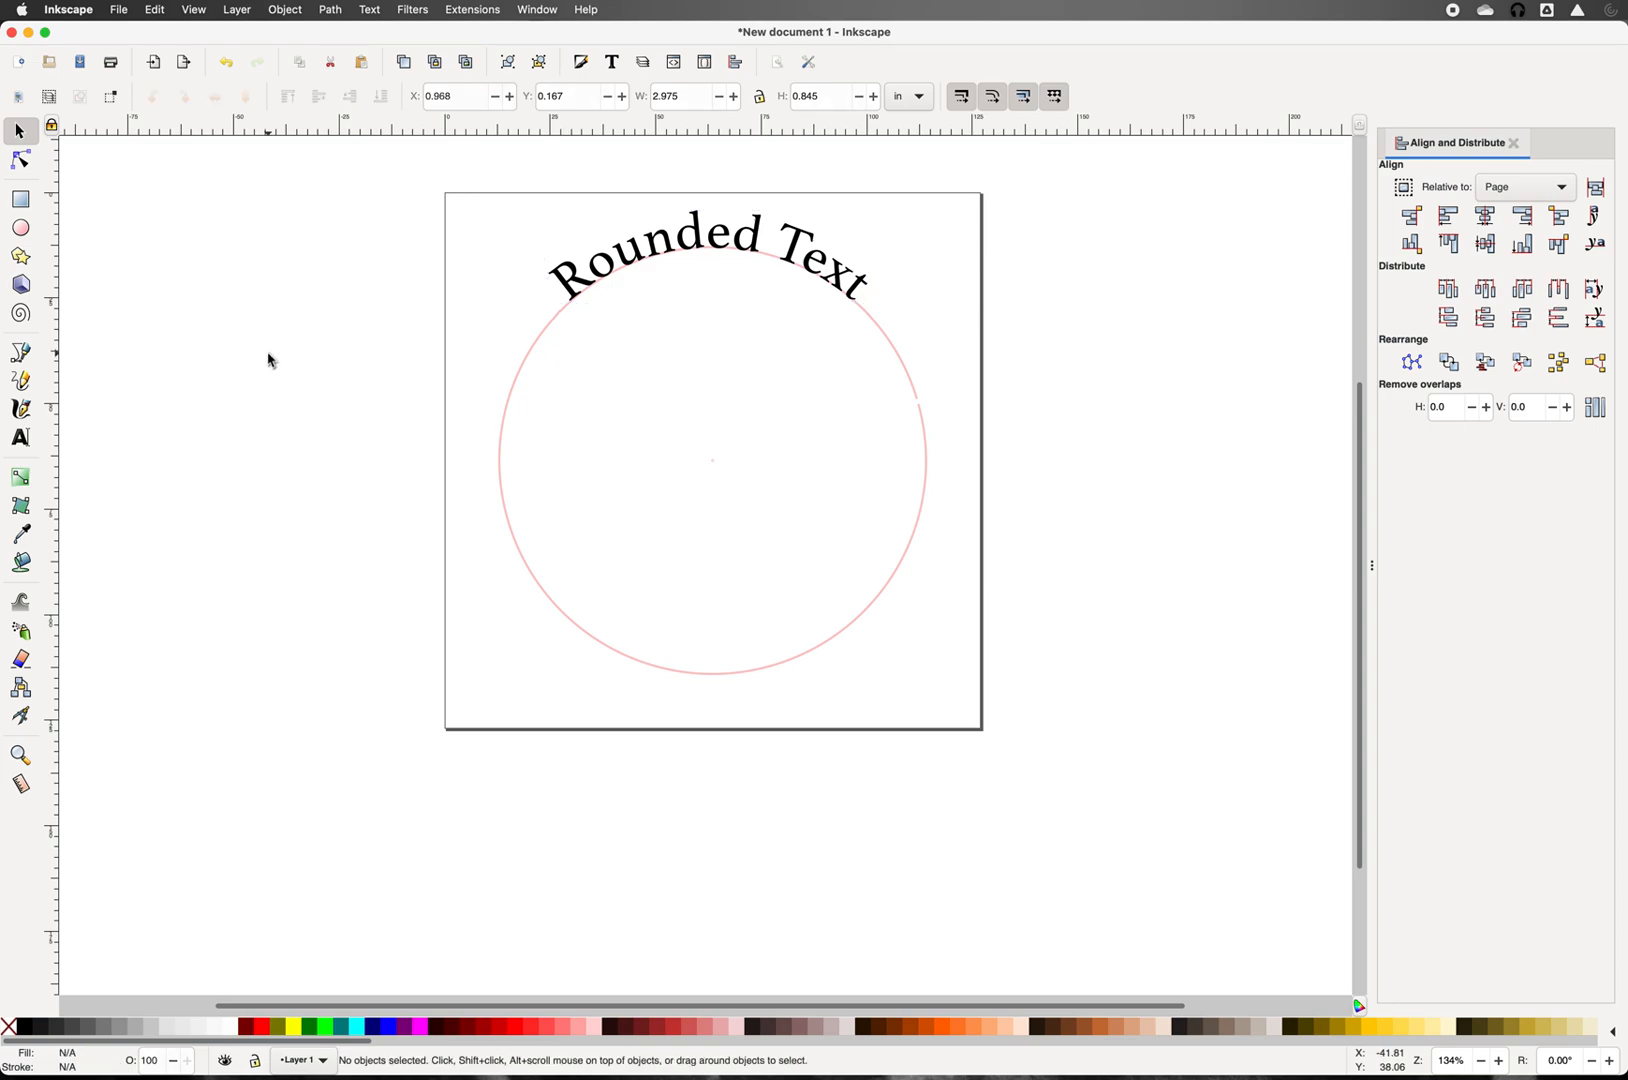
pyautogui.click(20, 162)
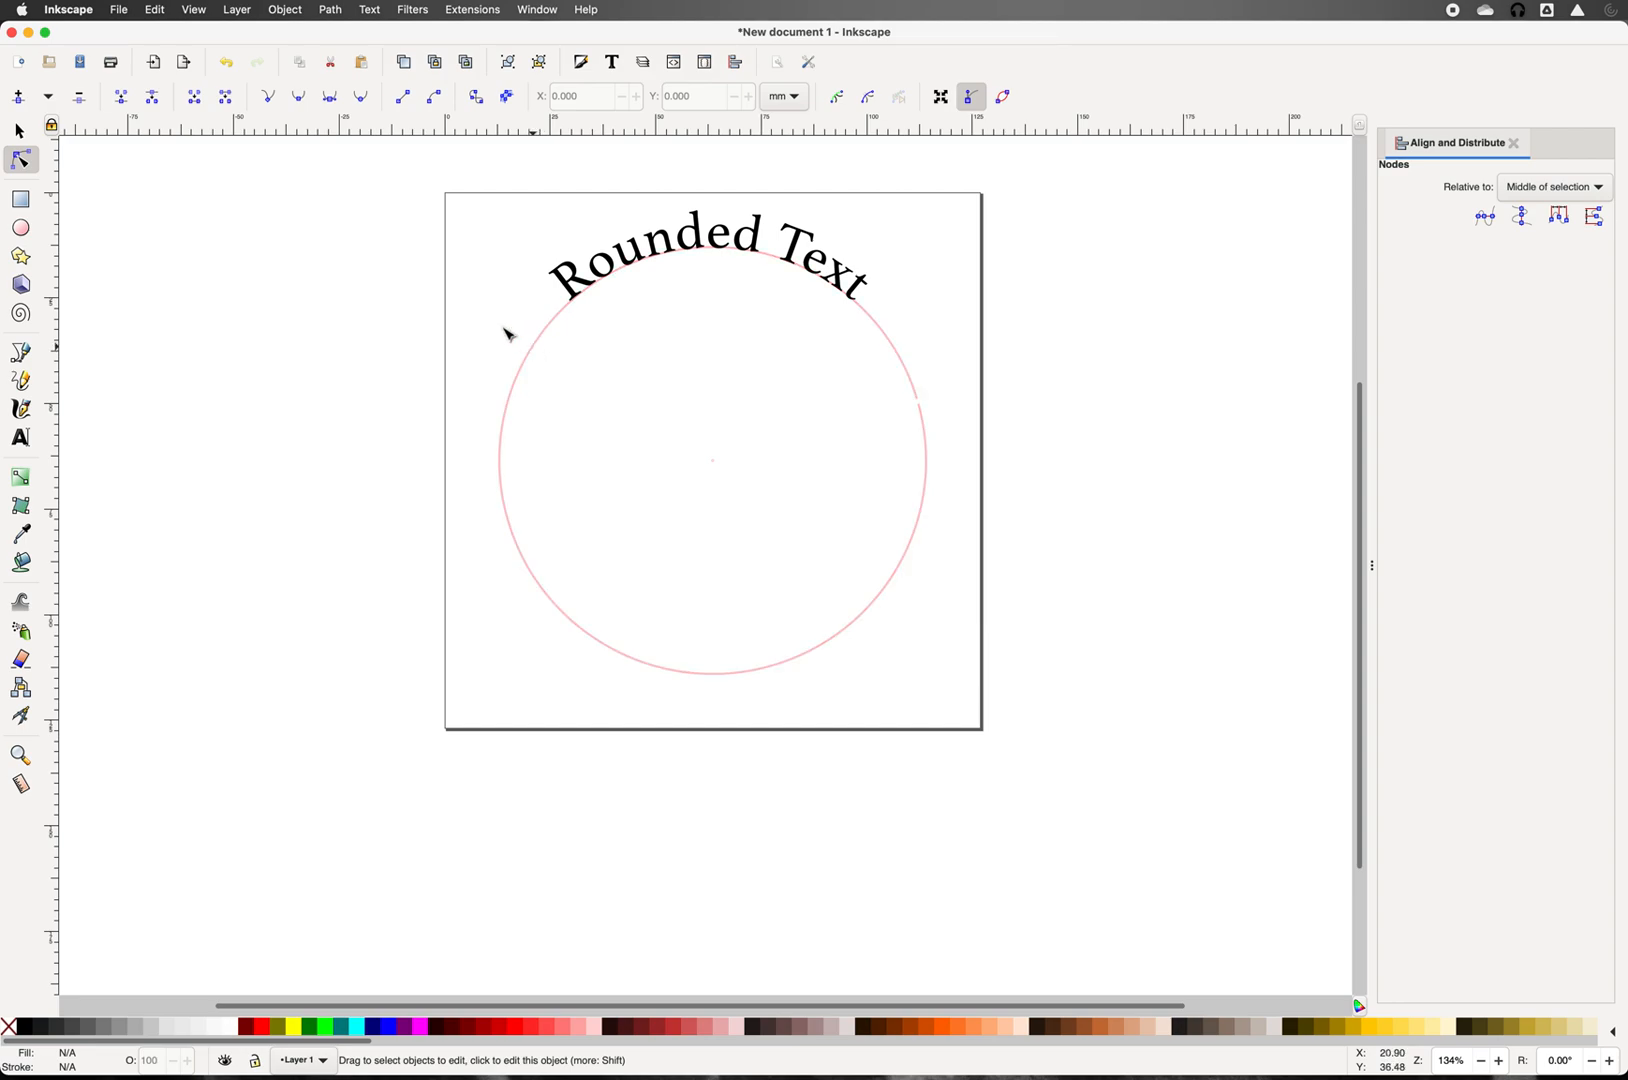
# Step: Delete the pink circle, leaving only the arched text
pyautogui.click(19, 132)
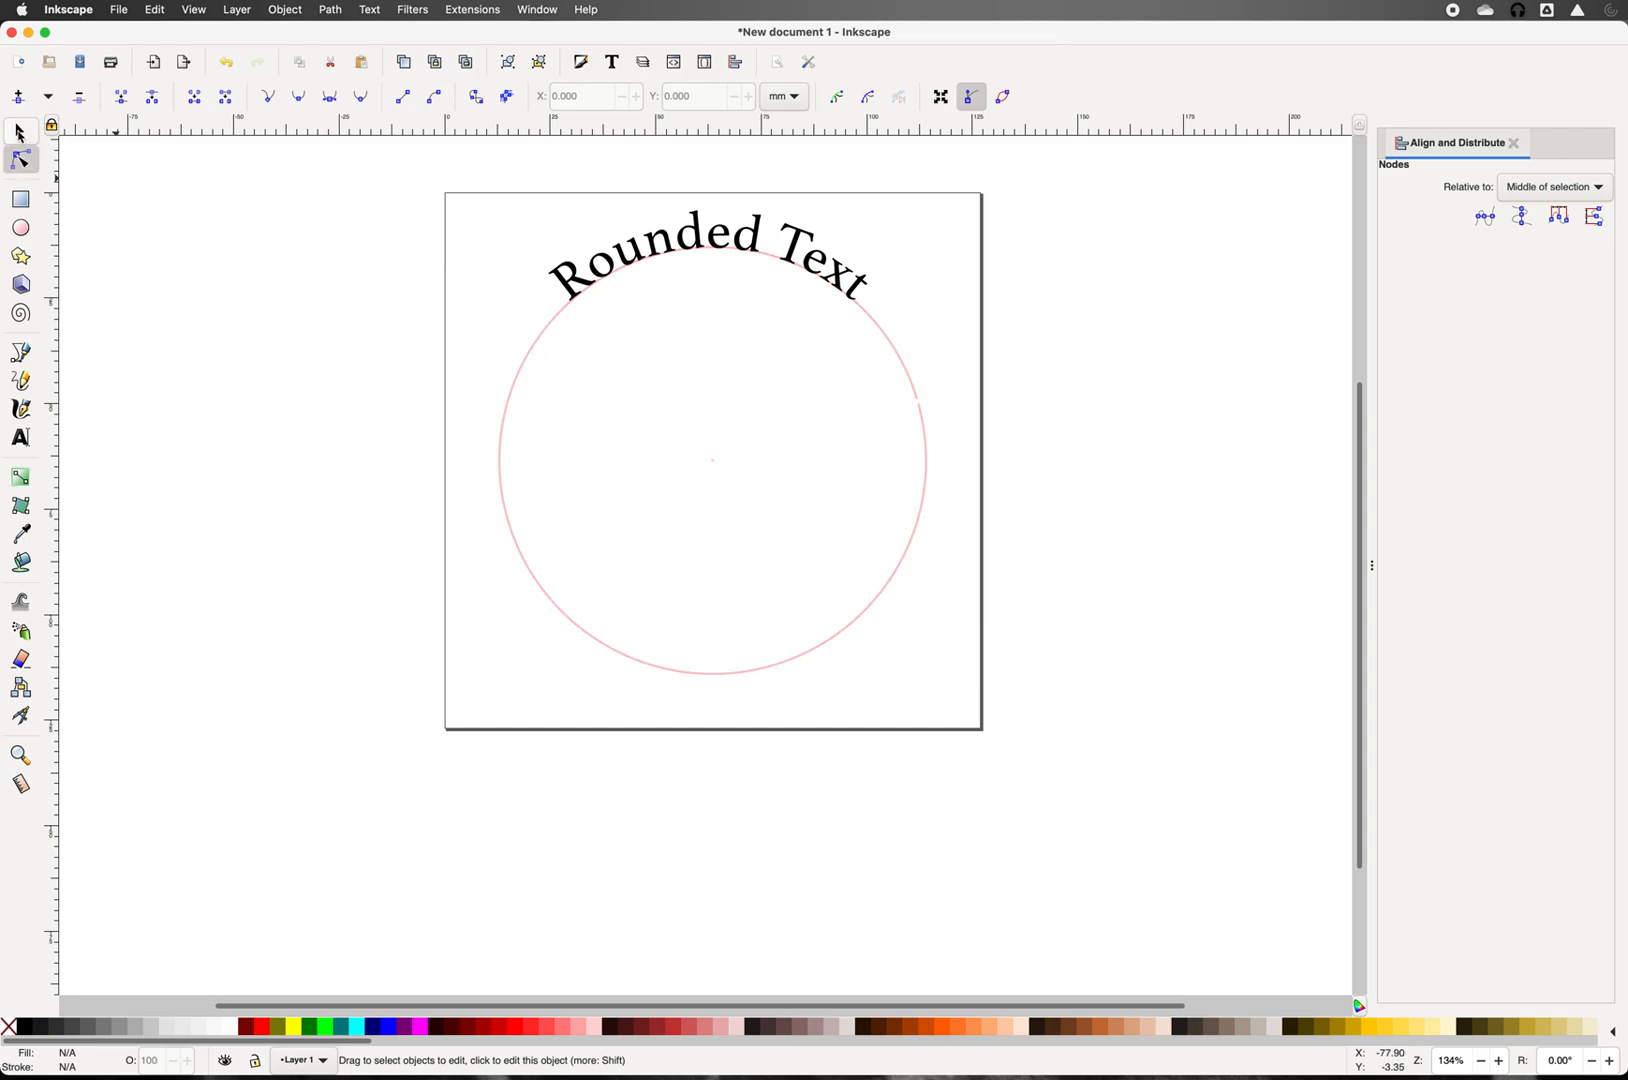
pyautogui.click(500, 483)
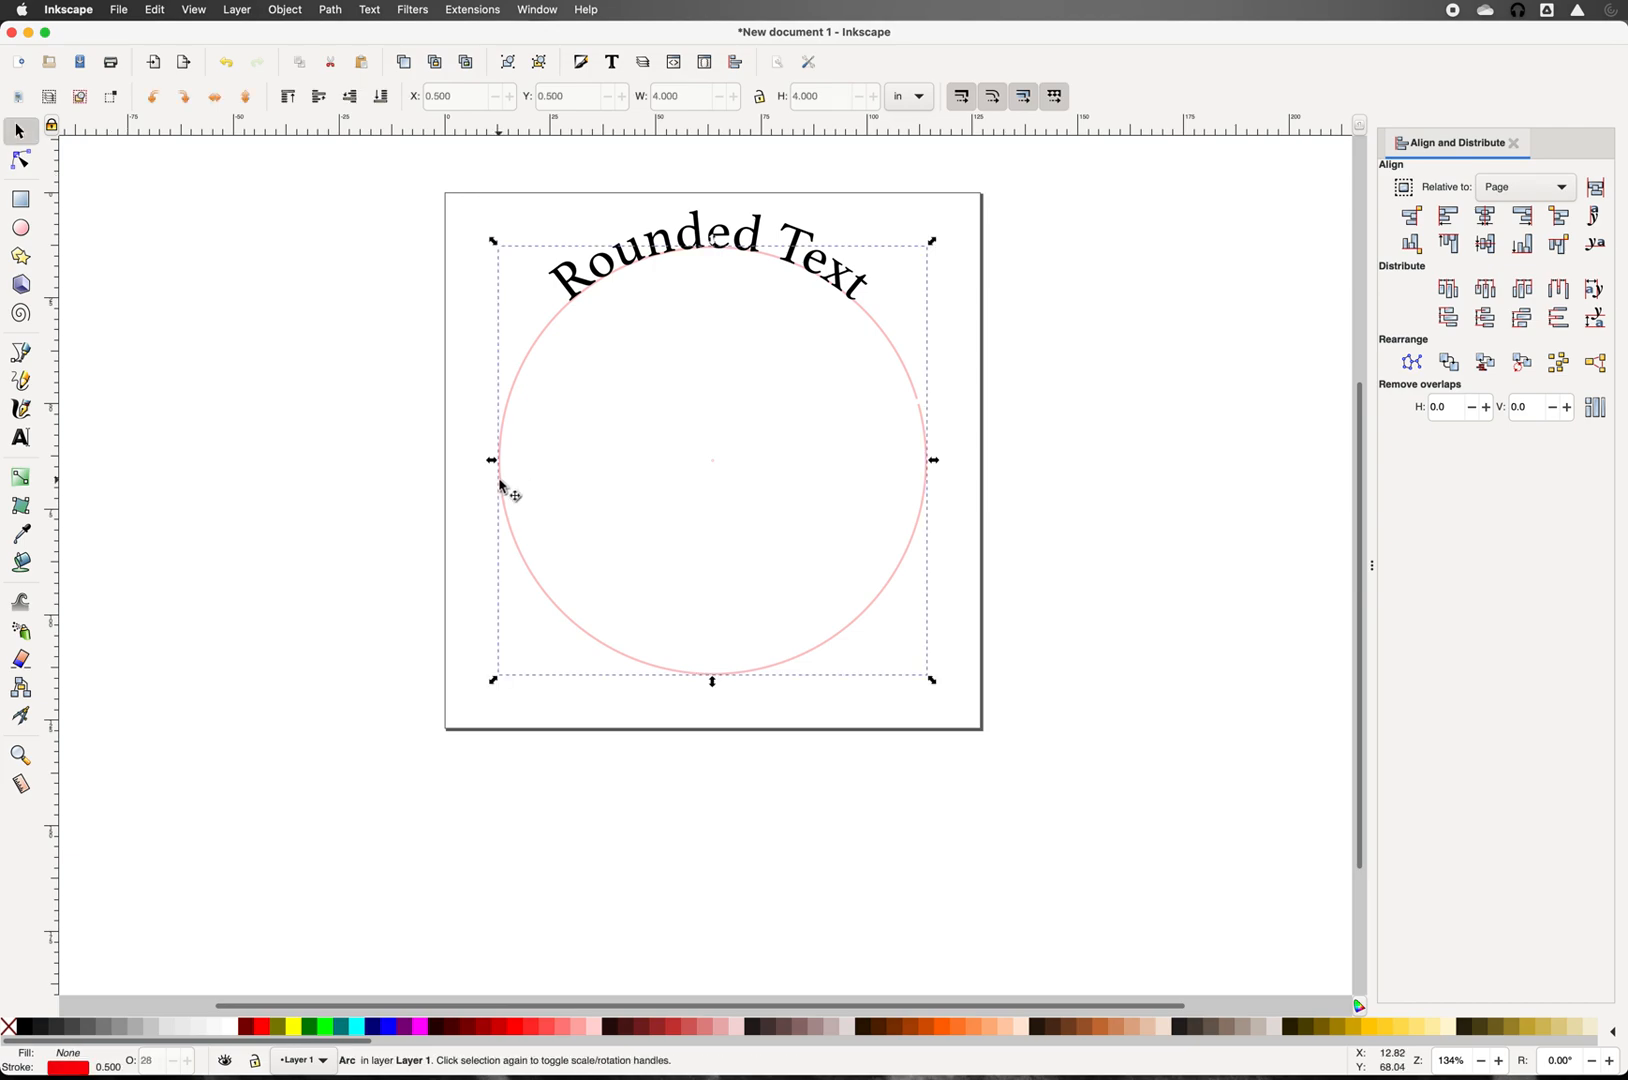
pyautogui.press('Delete')
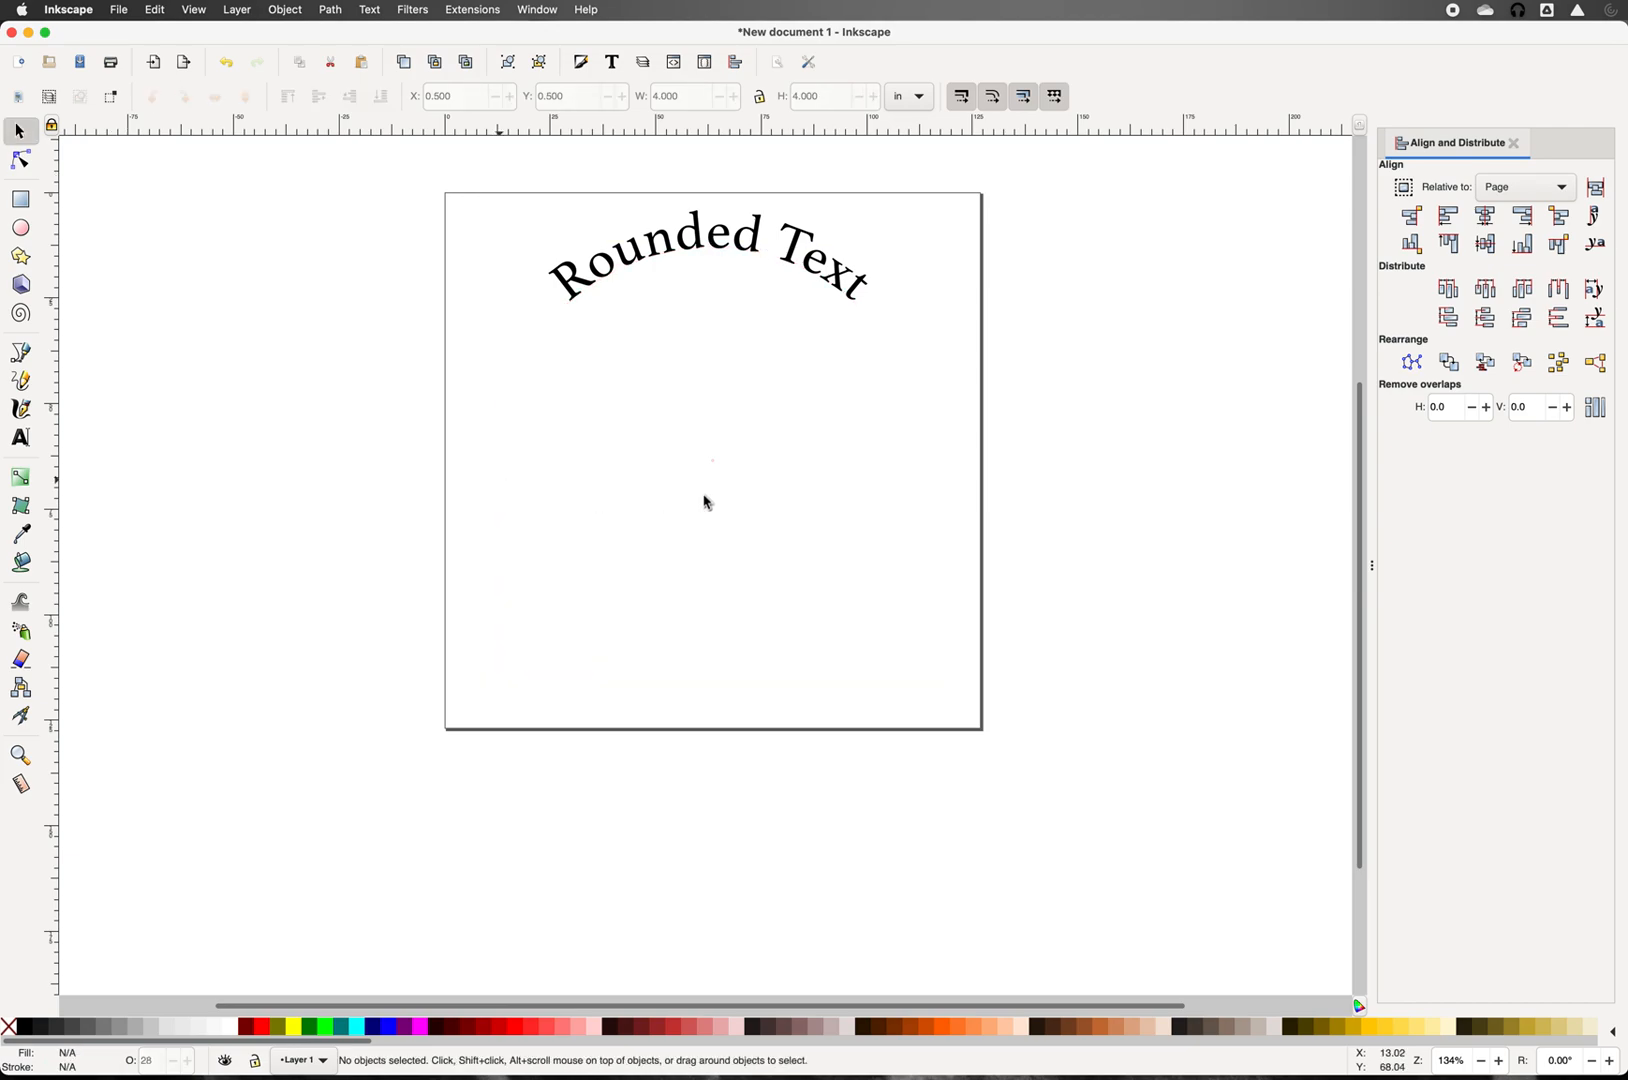
# Step: Delete the leftover centre dot and draw a new 2.854 in circle at the page's left edge
pyautogui.moveTo(744, 478); pyautogui.dragTo(677, 432)
pyautogui.press('Delete')
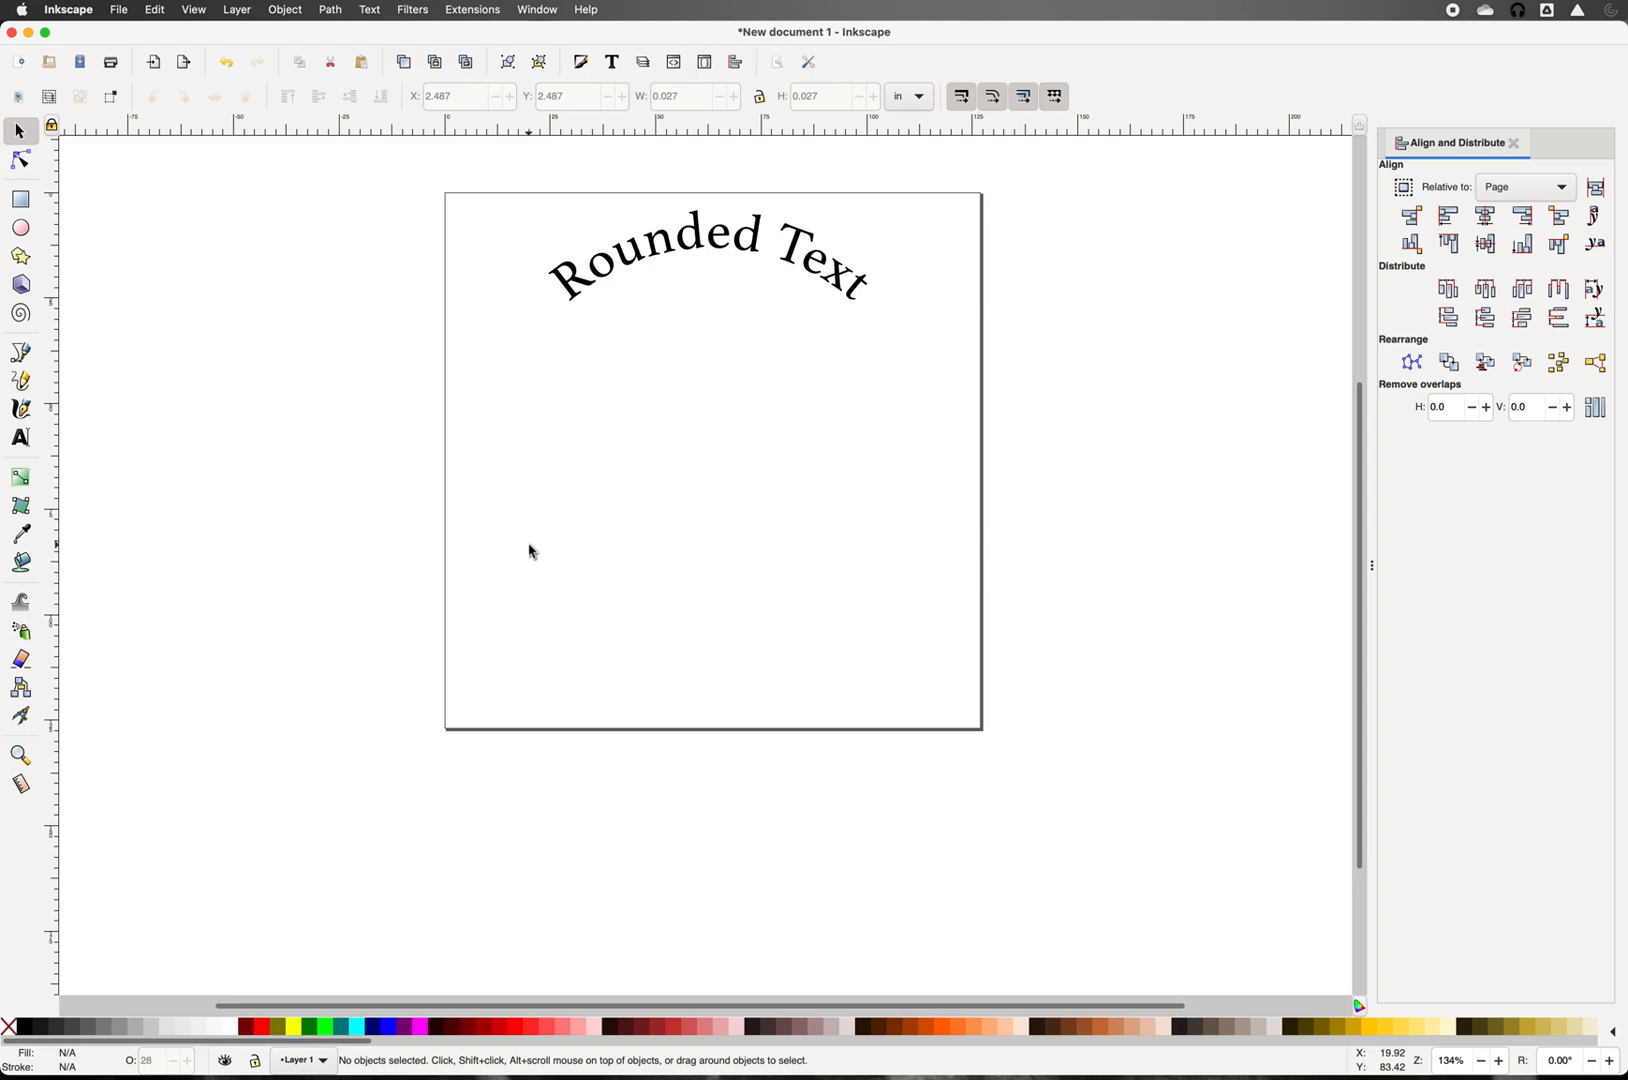
pyautogui.click(22, 228)
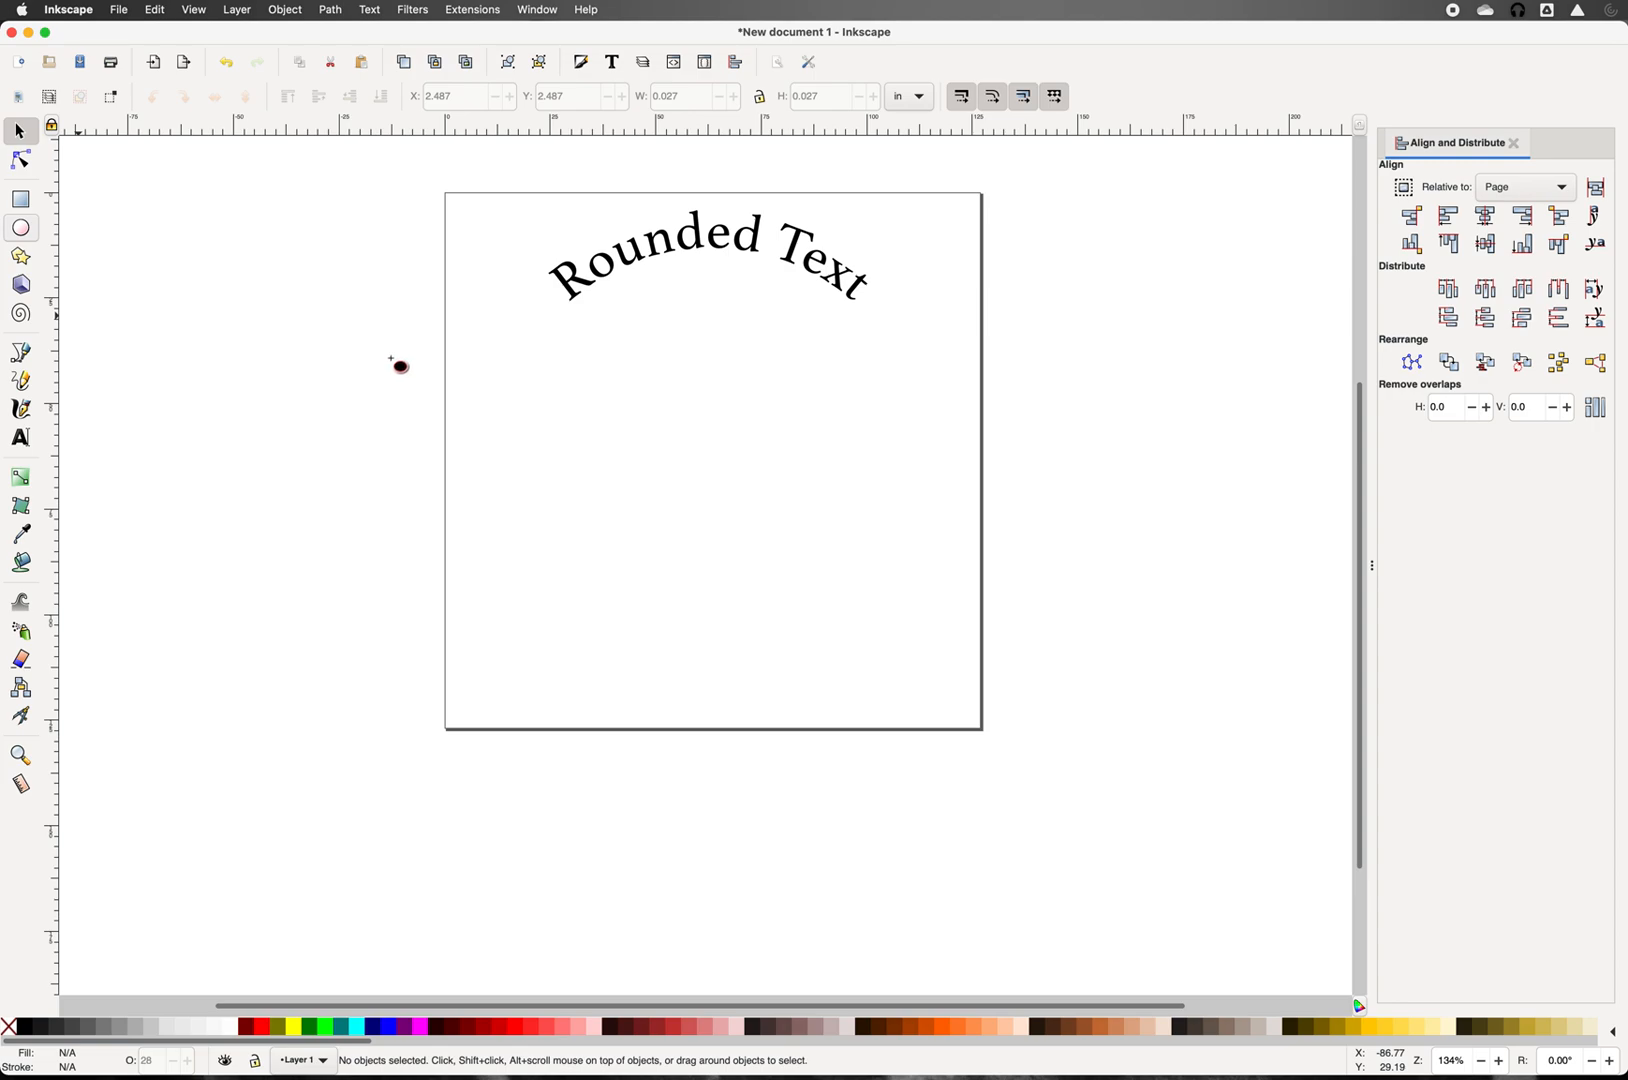
pyautogui.press('shift')
pyautogui.press('ctrl')
pyautogui.moveTo(481, 371); pyautogui.dragTo(629, 552)
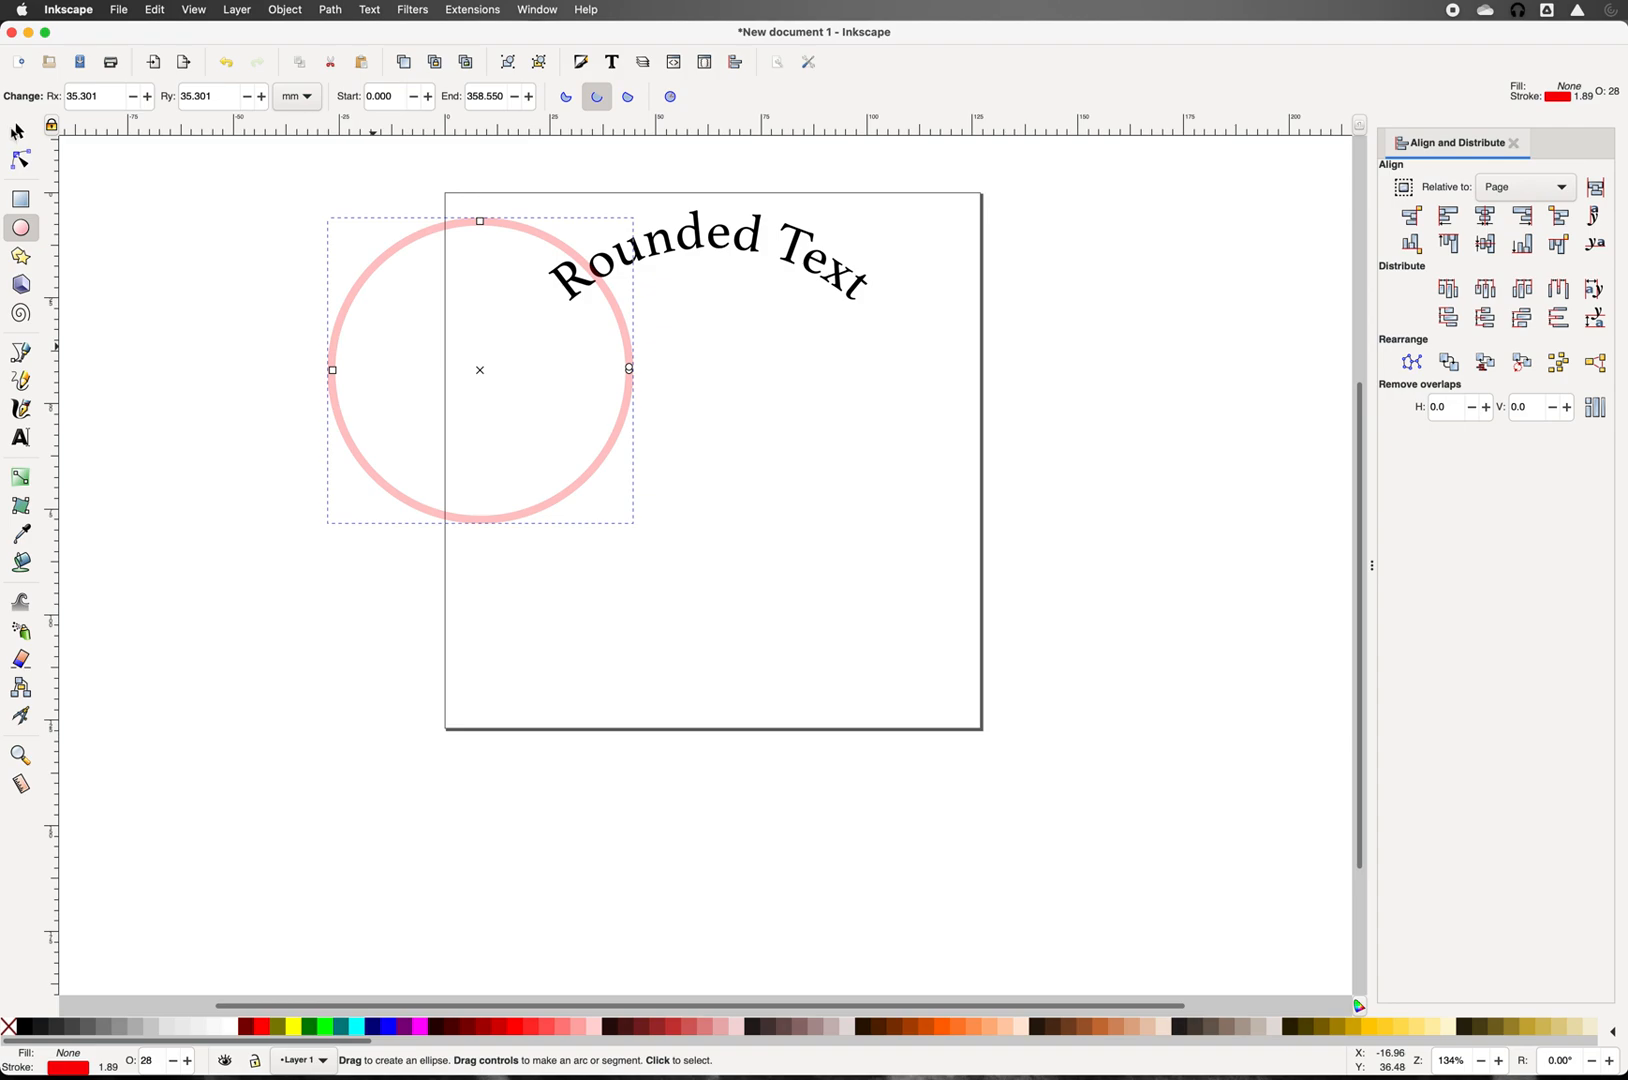
pyautogui.press('s')
pyautogui.click(333, 399)
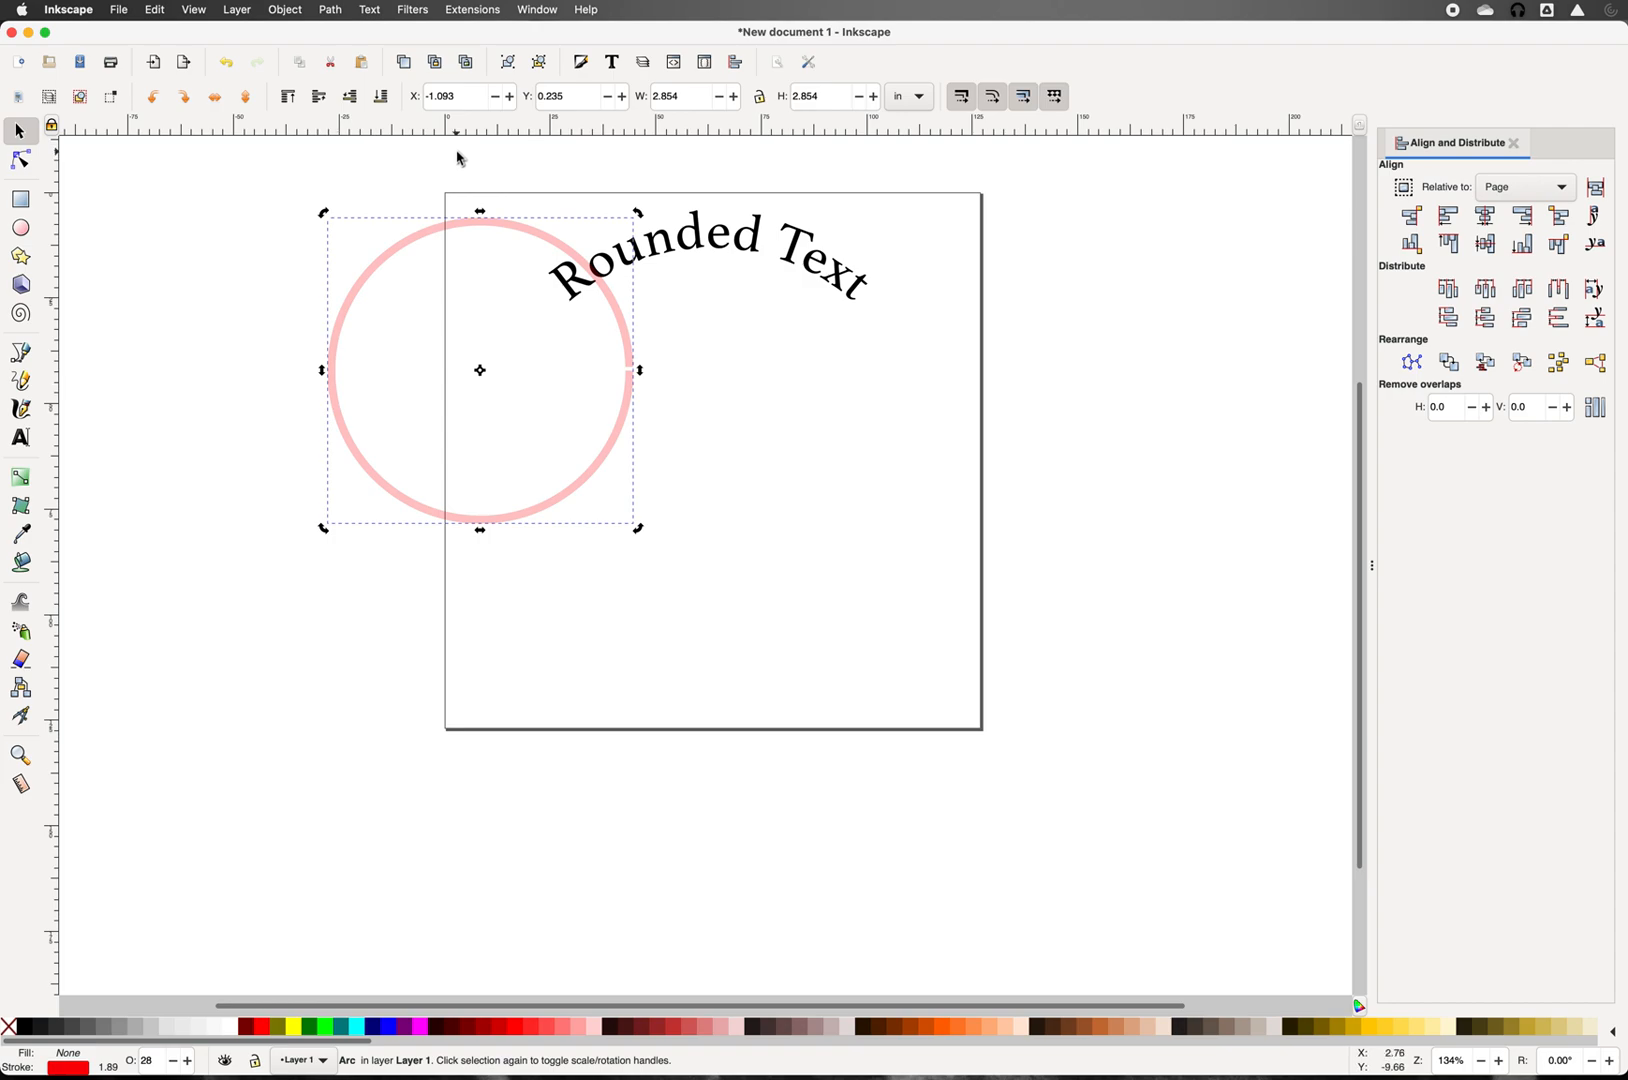
pyautogui.tripleClick(685, 97)
# Step: Resize the new circle to 5 × 5 in and centre it horizontally and vertically on the page
pyautogui.write('5')
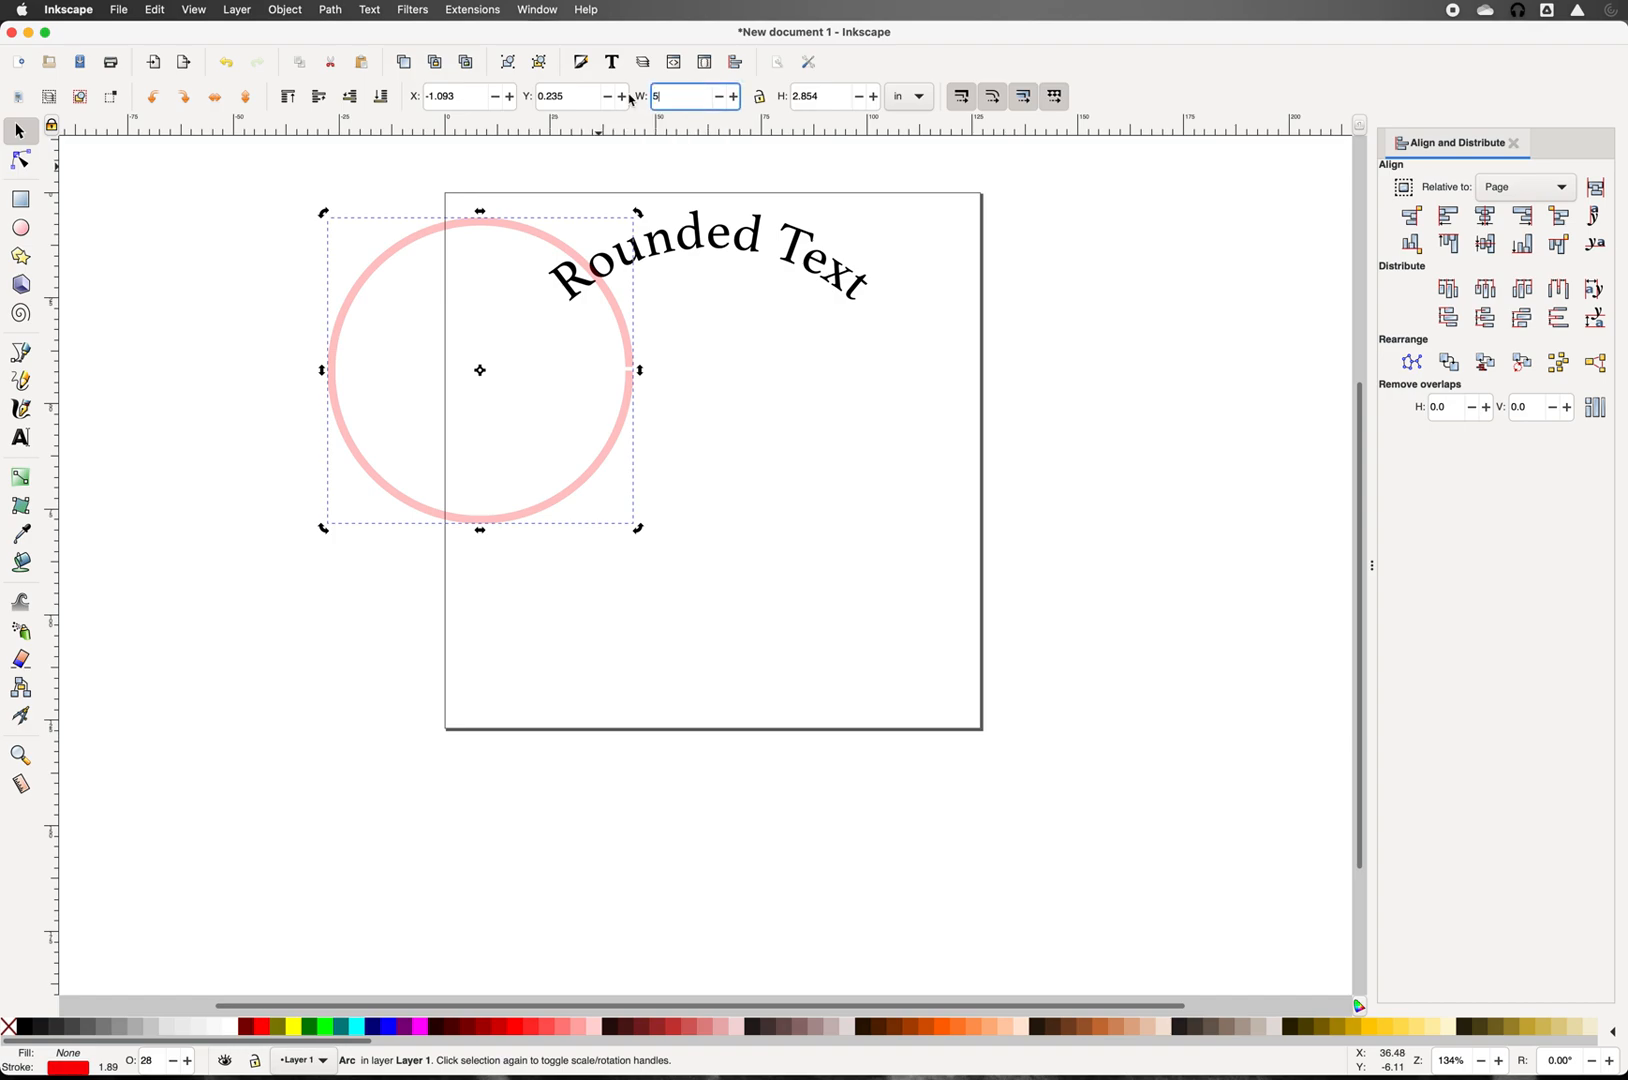
pyautogui.press('Tab')
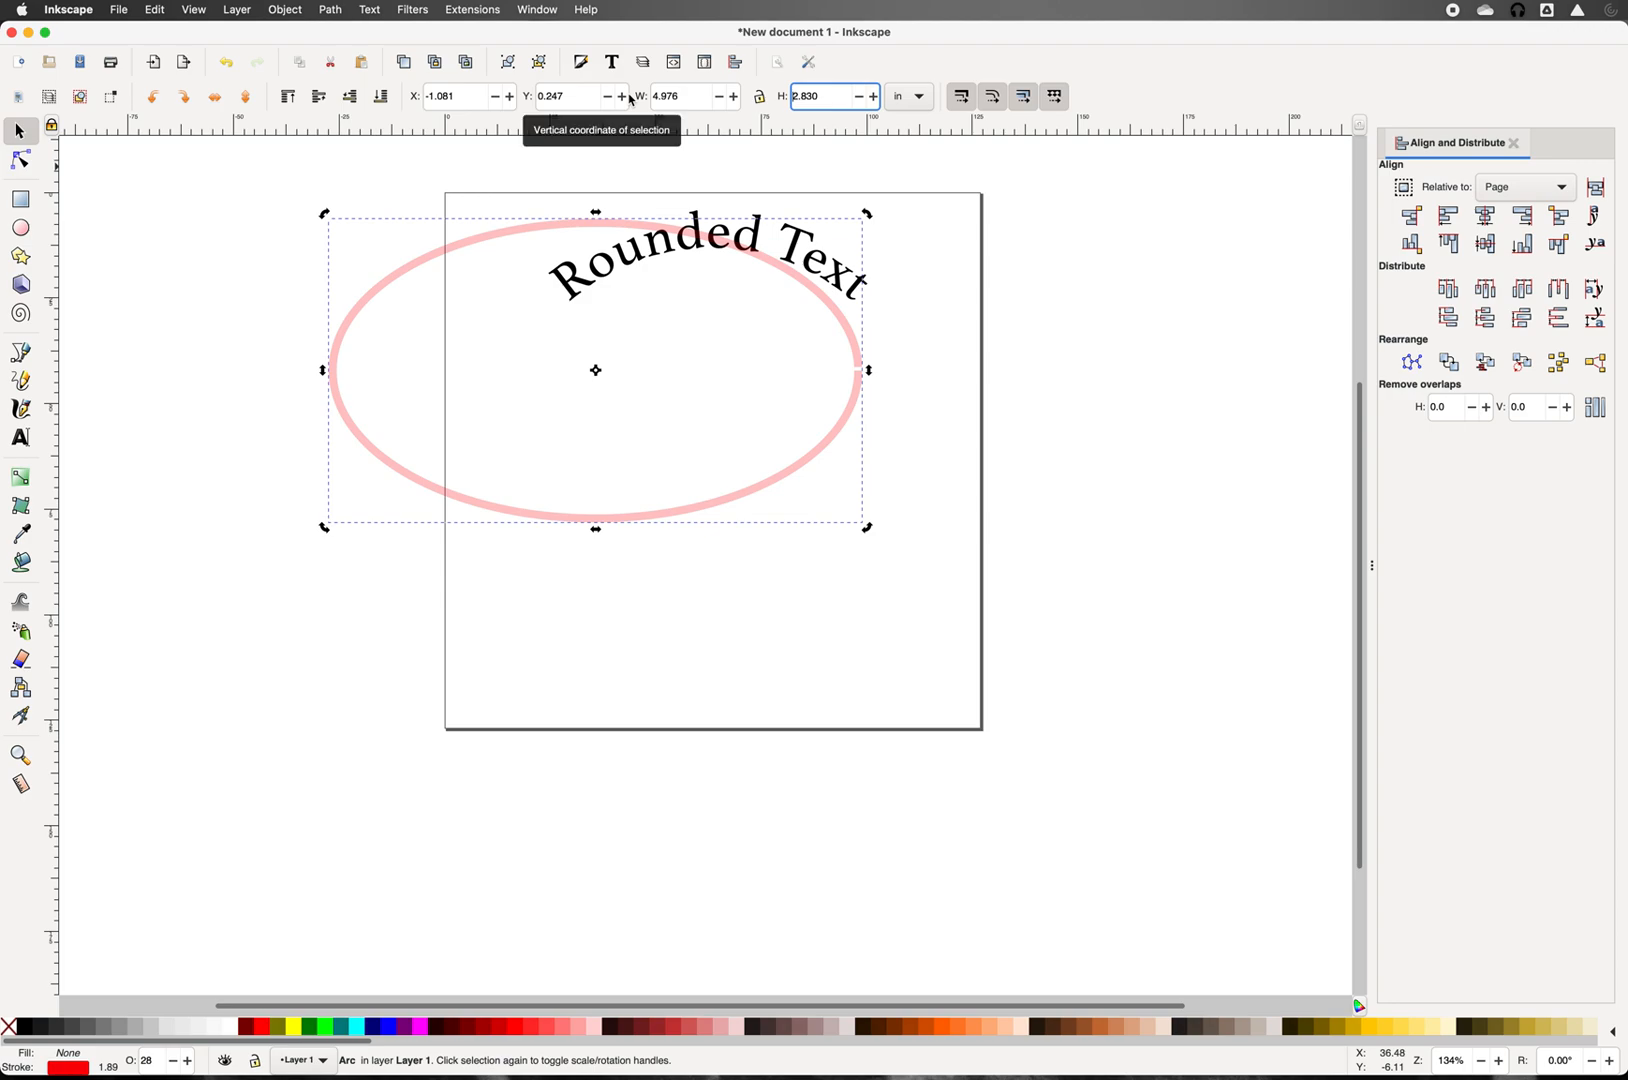
pyautogui.write('5')
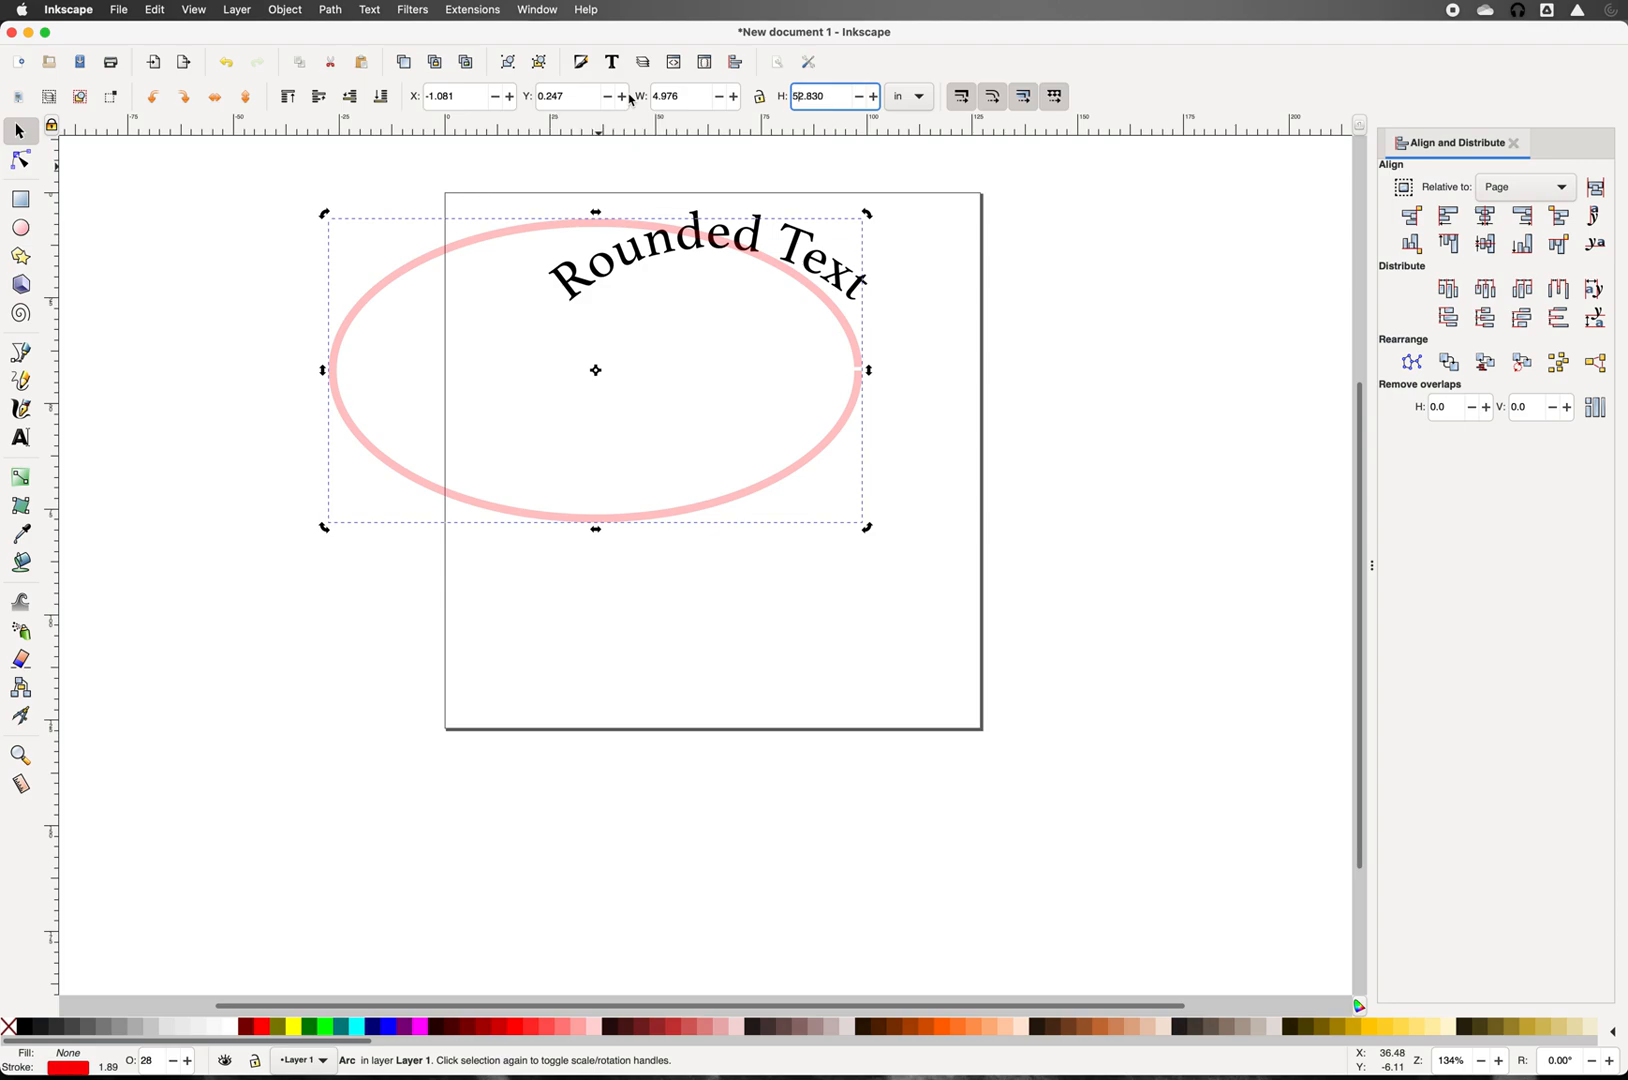
pyautogui.press('Delete')
pyautogui.press('Delete')
pyautogui.press('Return')
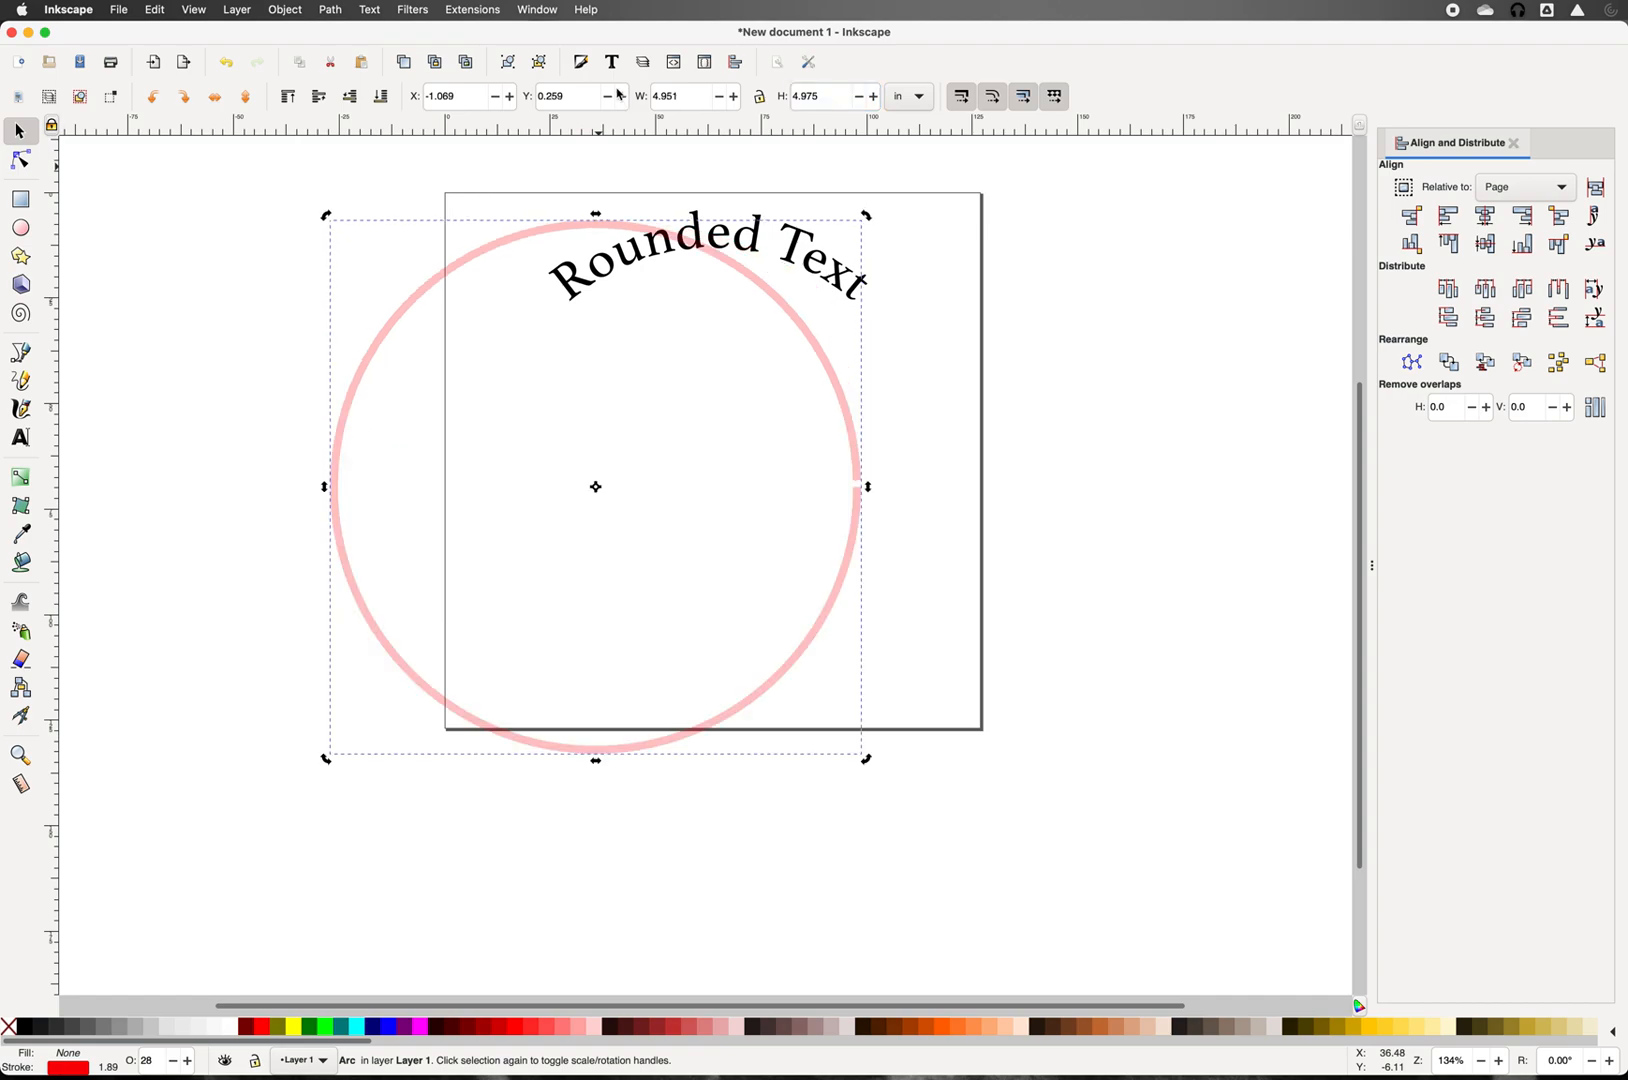
pyautogui.moveTo(682, 96); pyautogui.dragTo(657, 97)
pyautogui.press('BackSpace')
pyautogui.press('BackSpace')
pyautogui.press('Tab')
pyautogui.write('5')
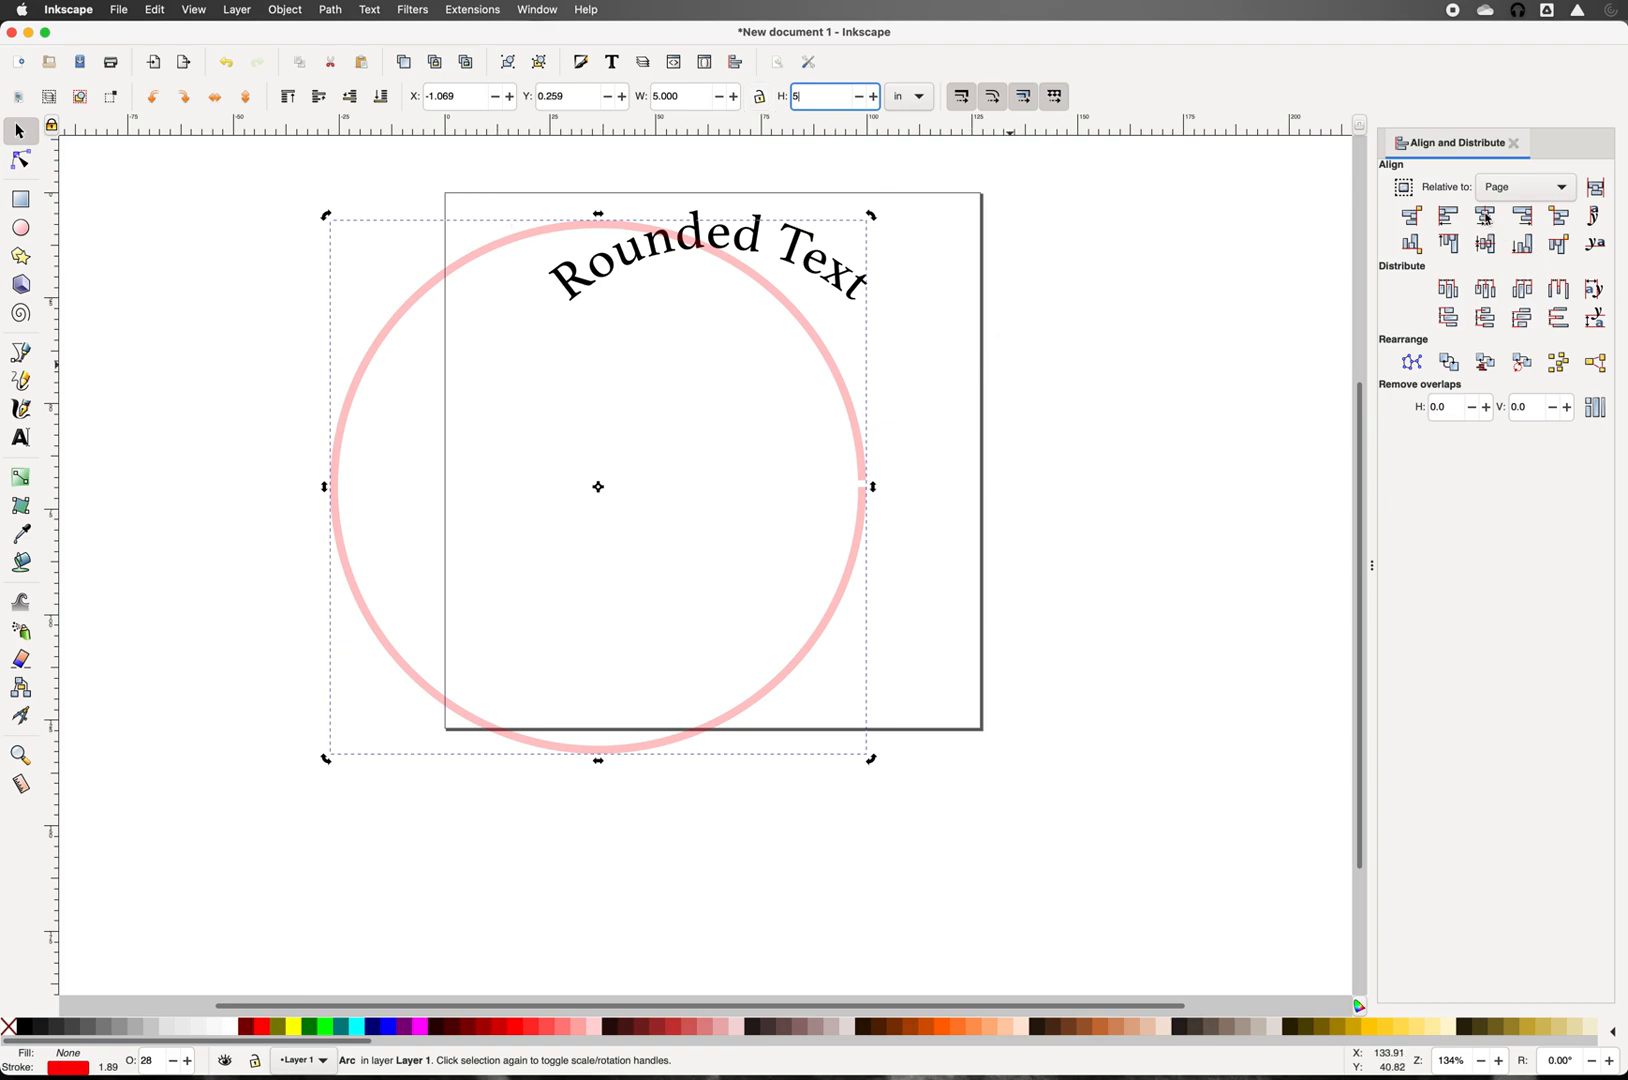
pyautogui.click(1487, 218)
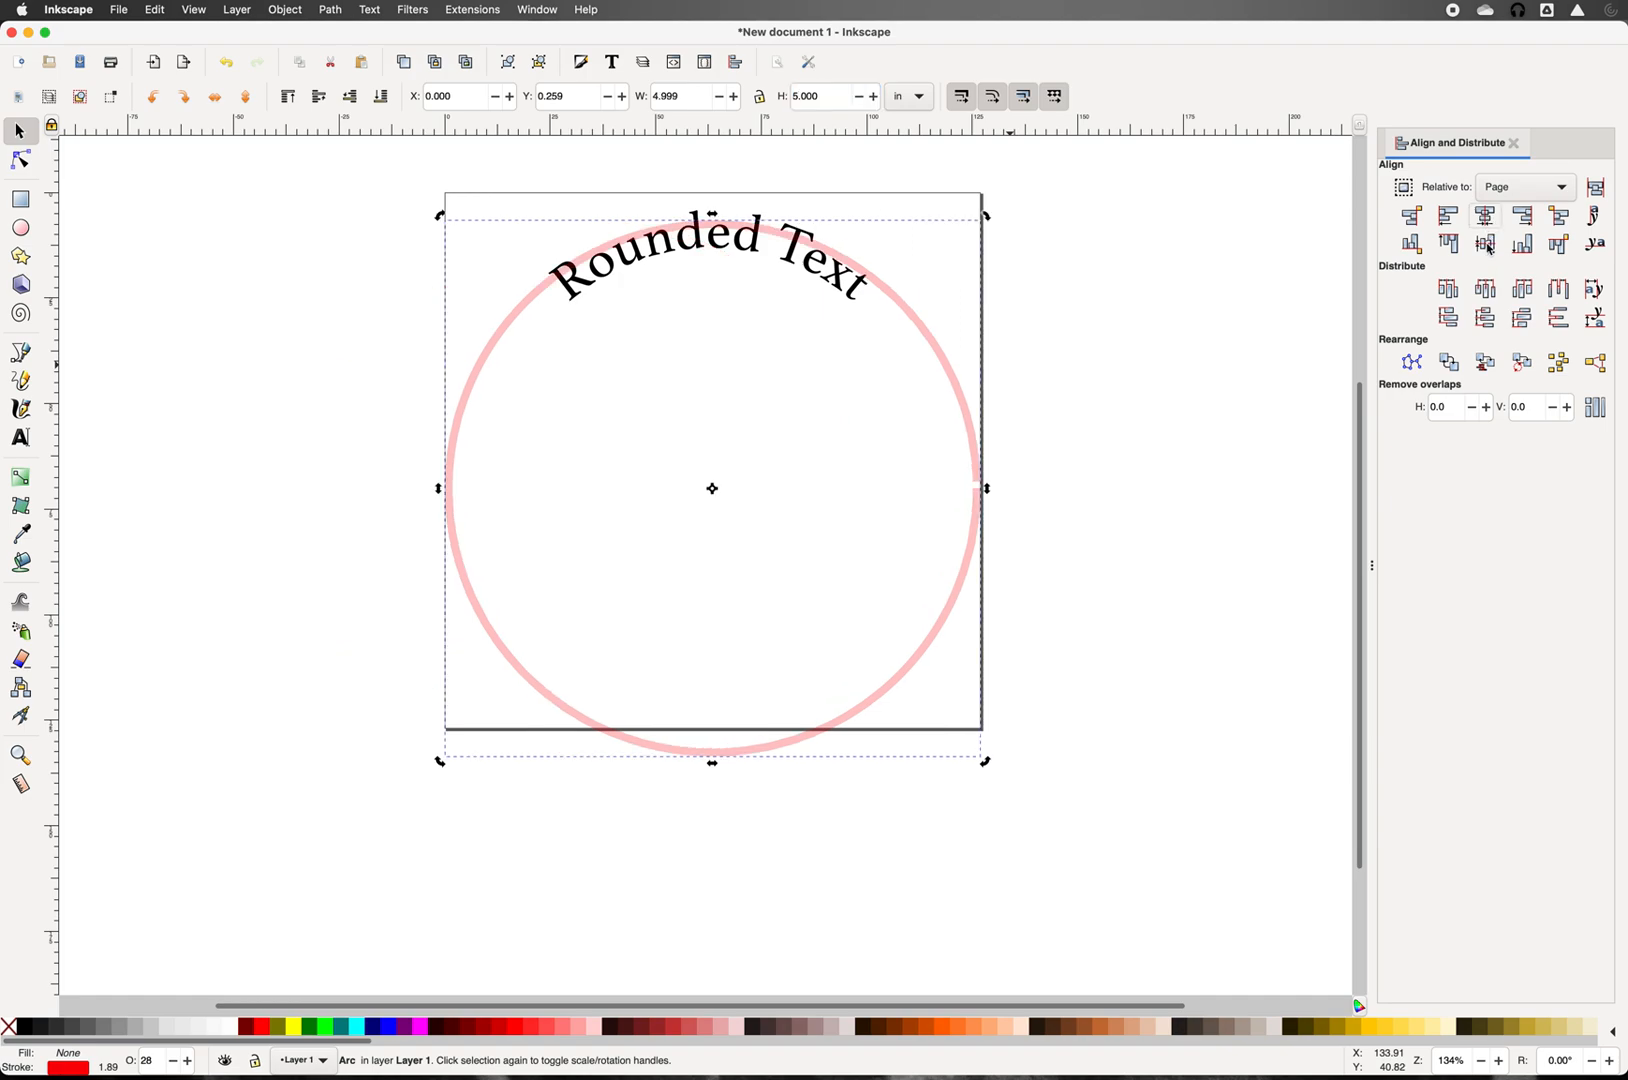
pyautogui.click(1487, 244)
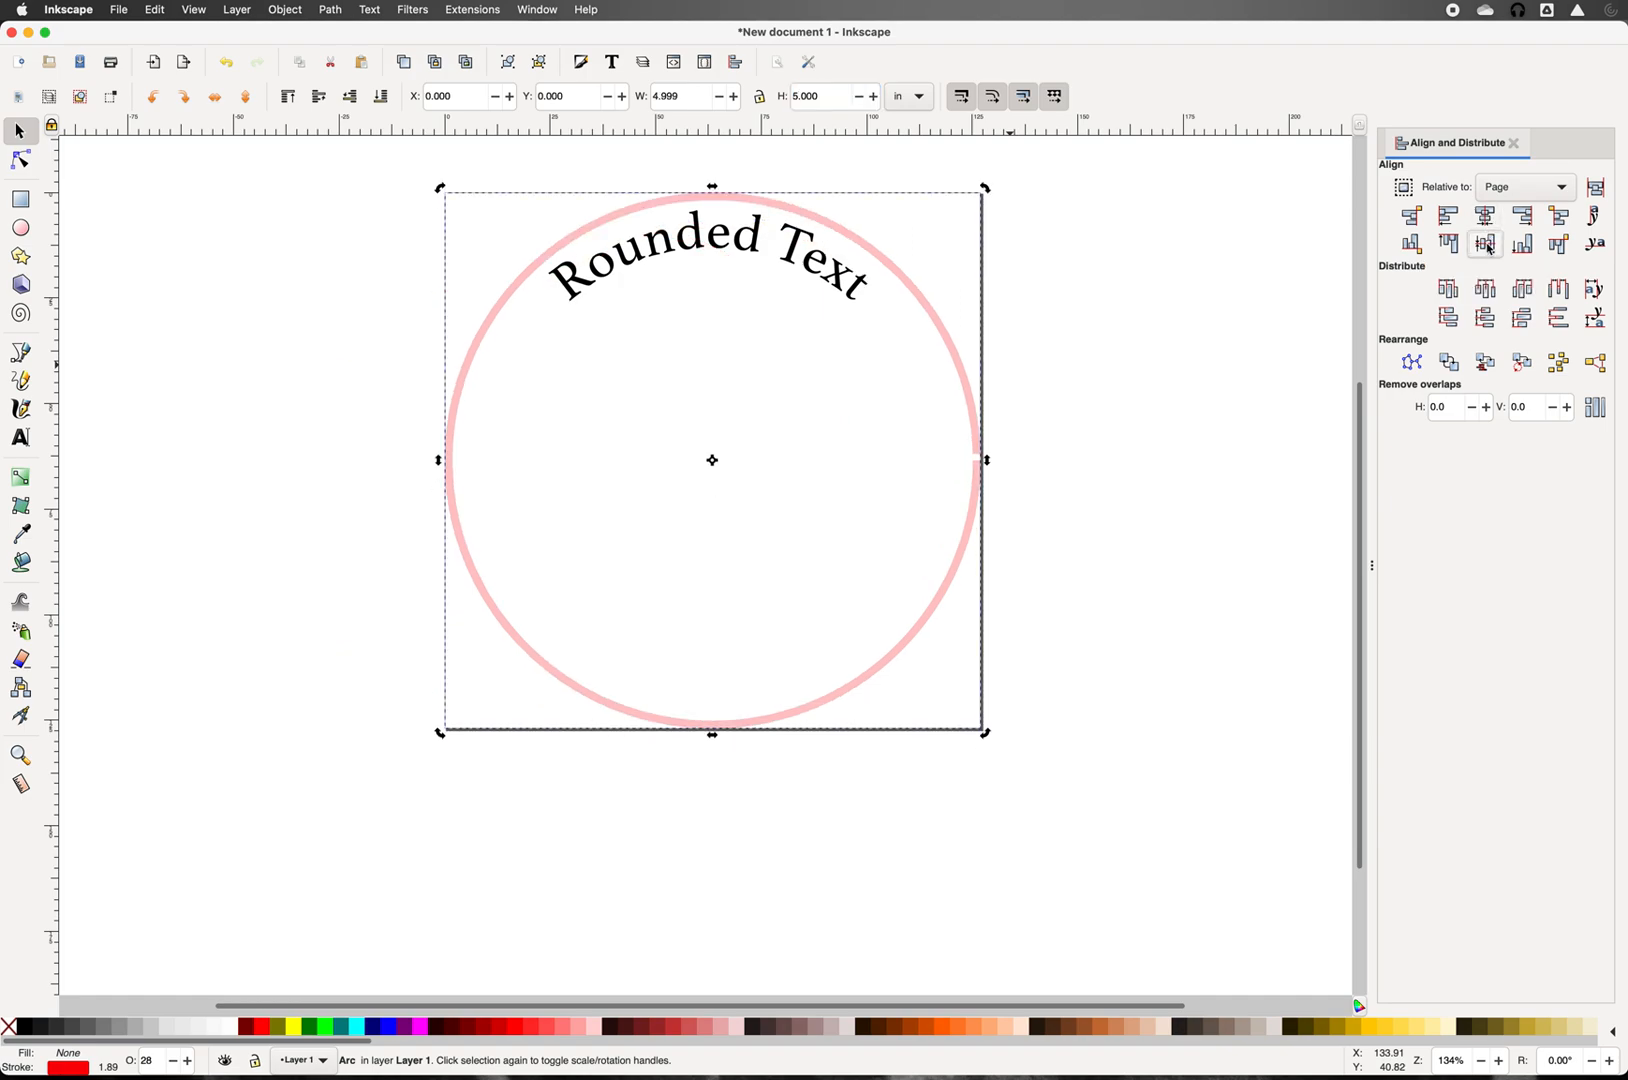
# Step: Create a new text object reading 'Is Cool' beside the page
pyautogui.click(21, 439)
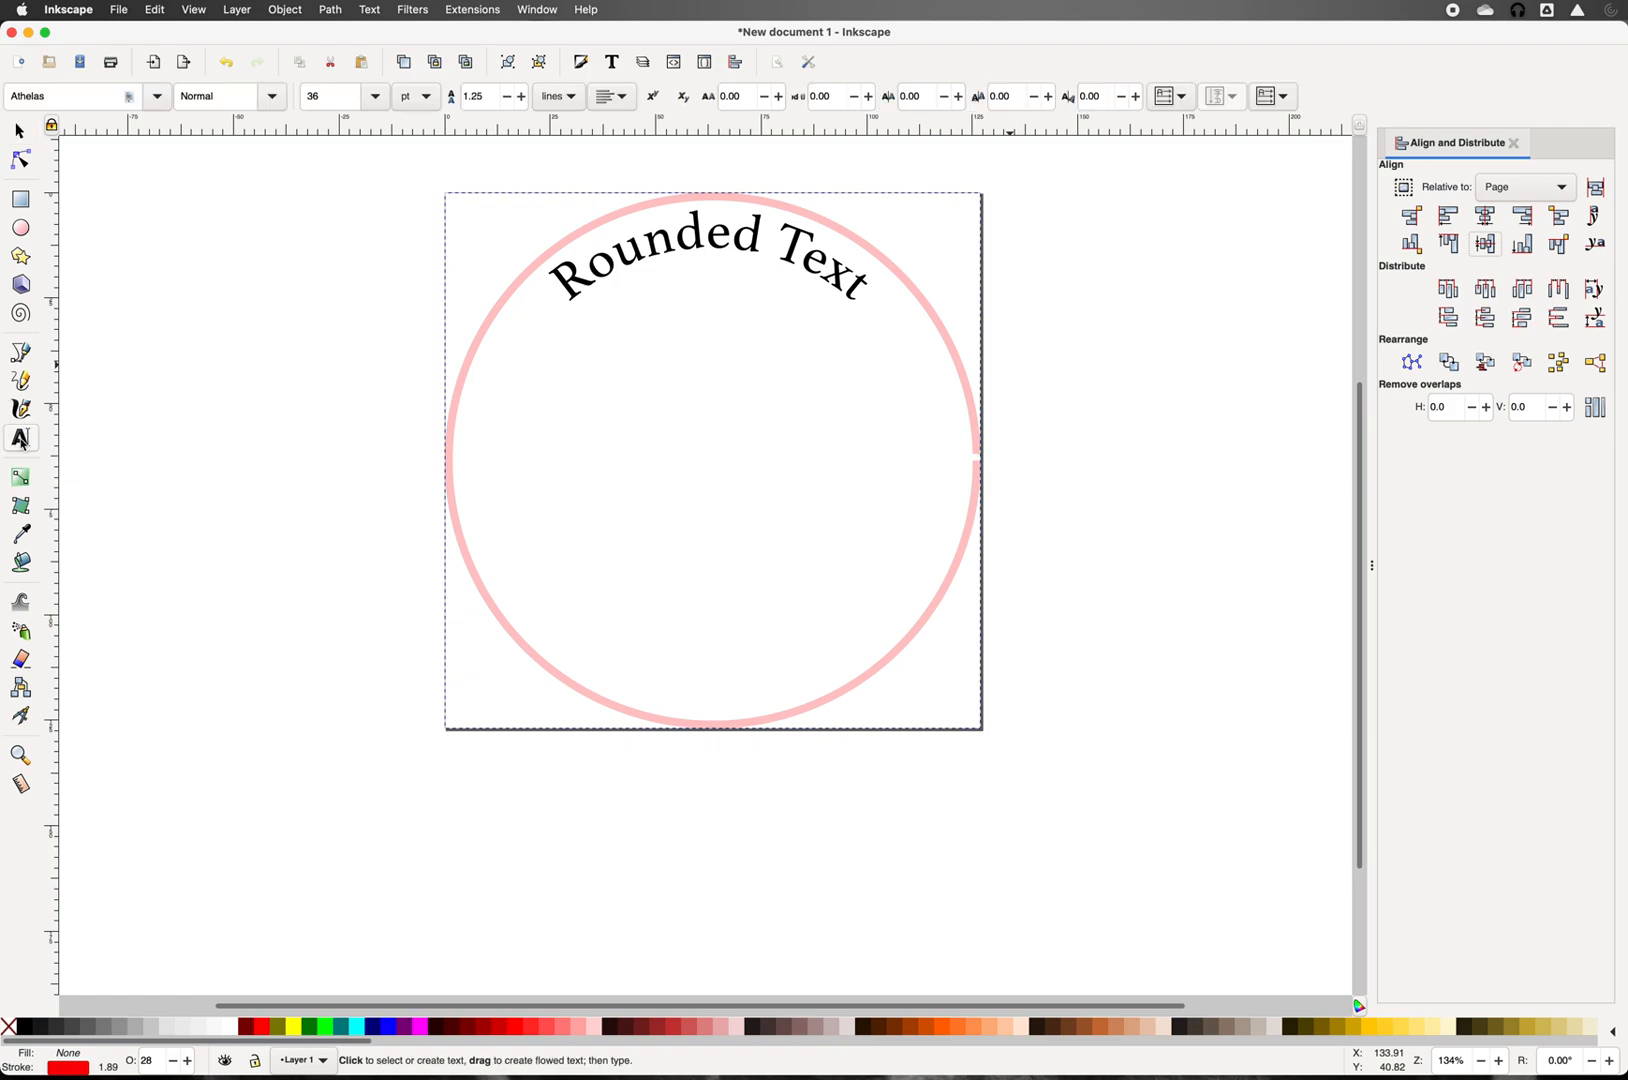
pyautogui.click(172, 413)
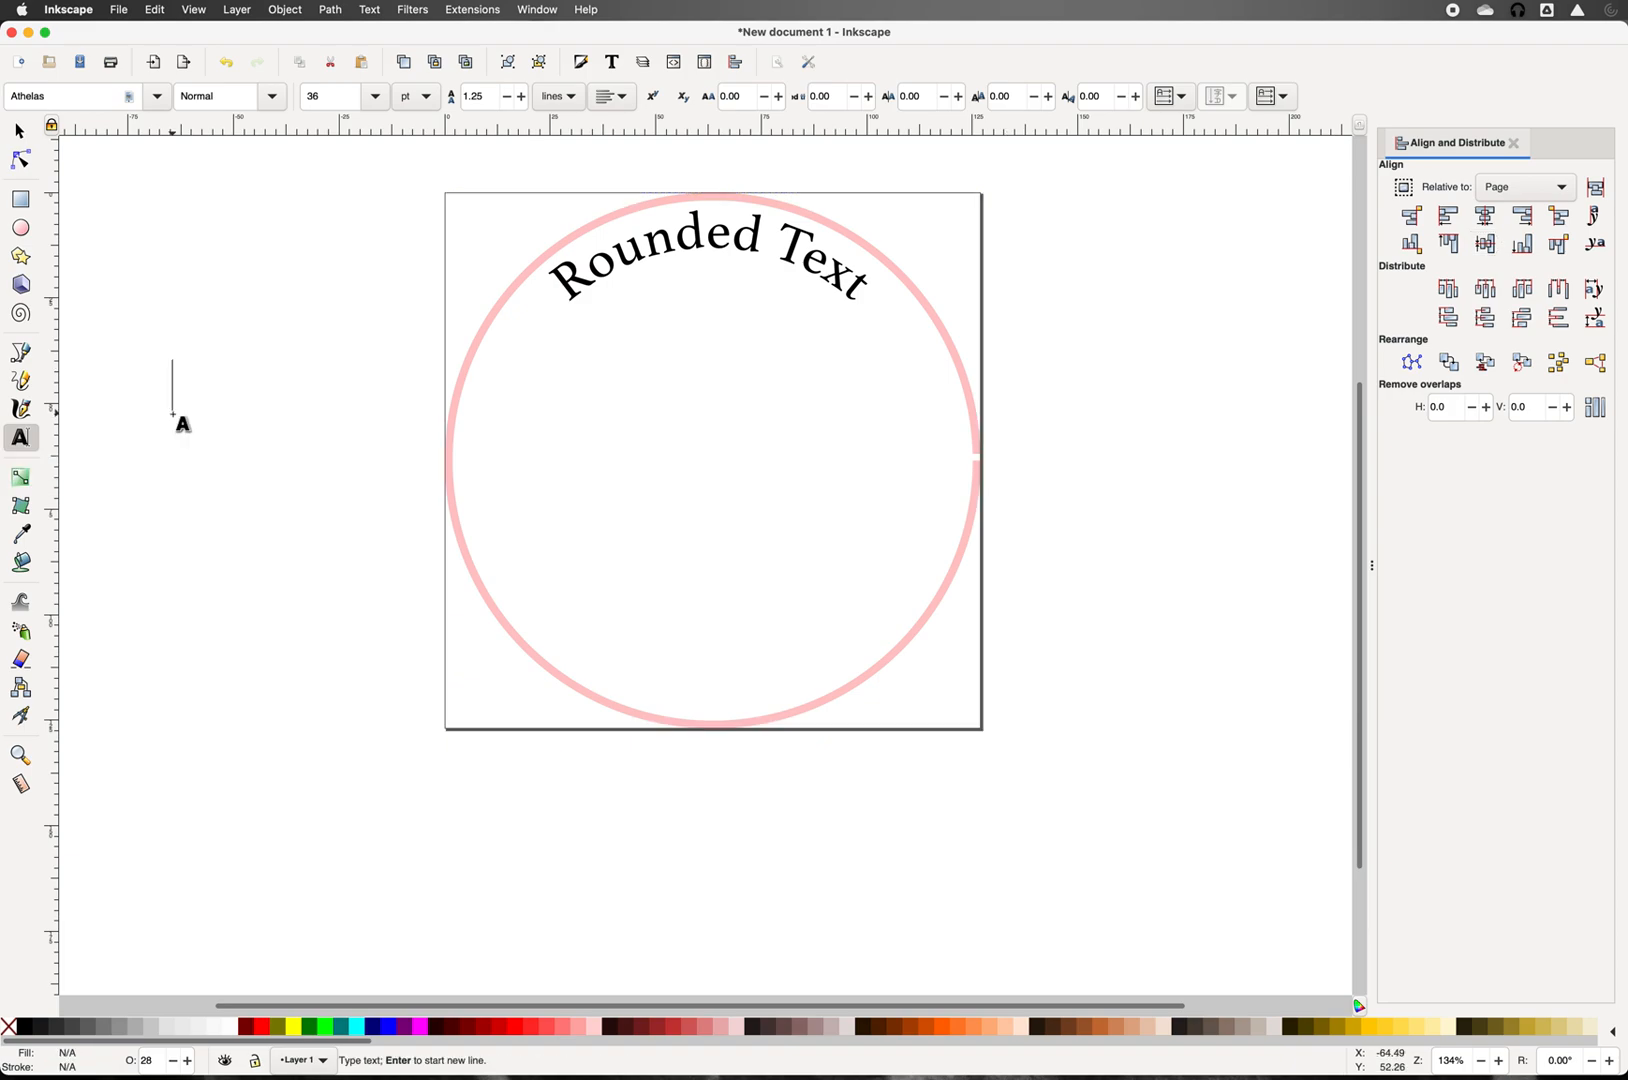
pyautogui.write('Is')
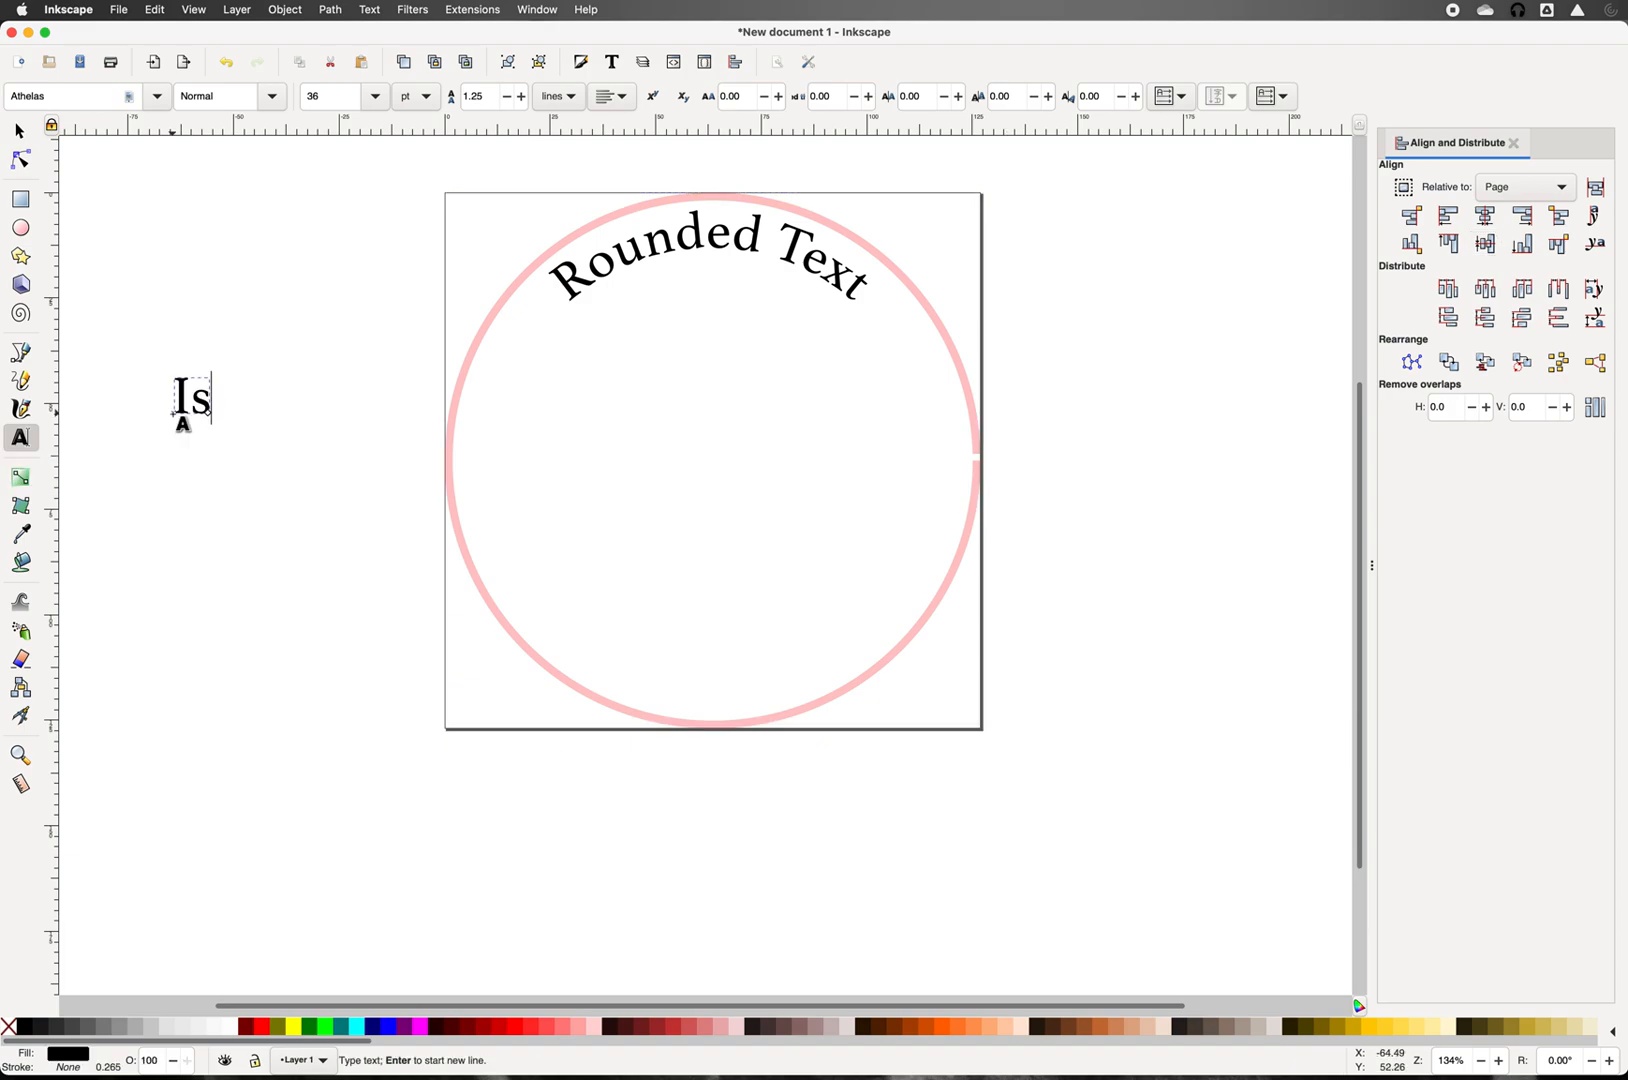
pyautogui.write(' Cool')
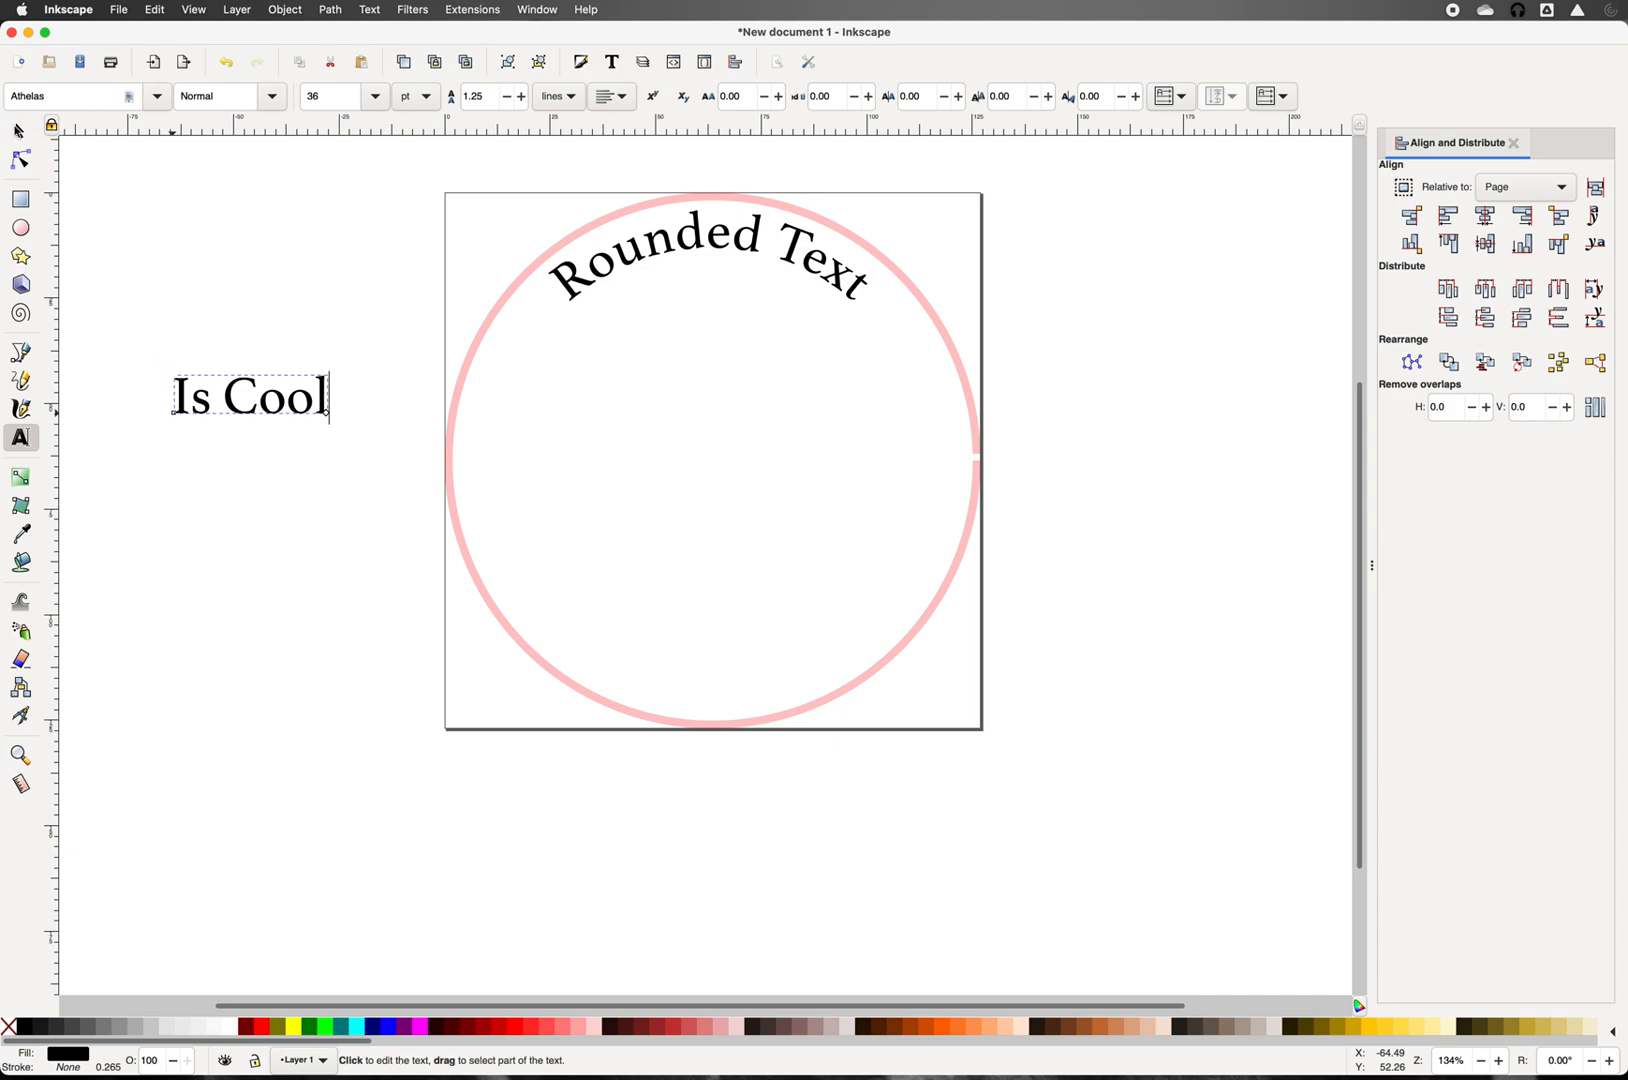
pyautogui.click(20, 132)
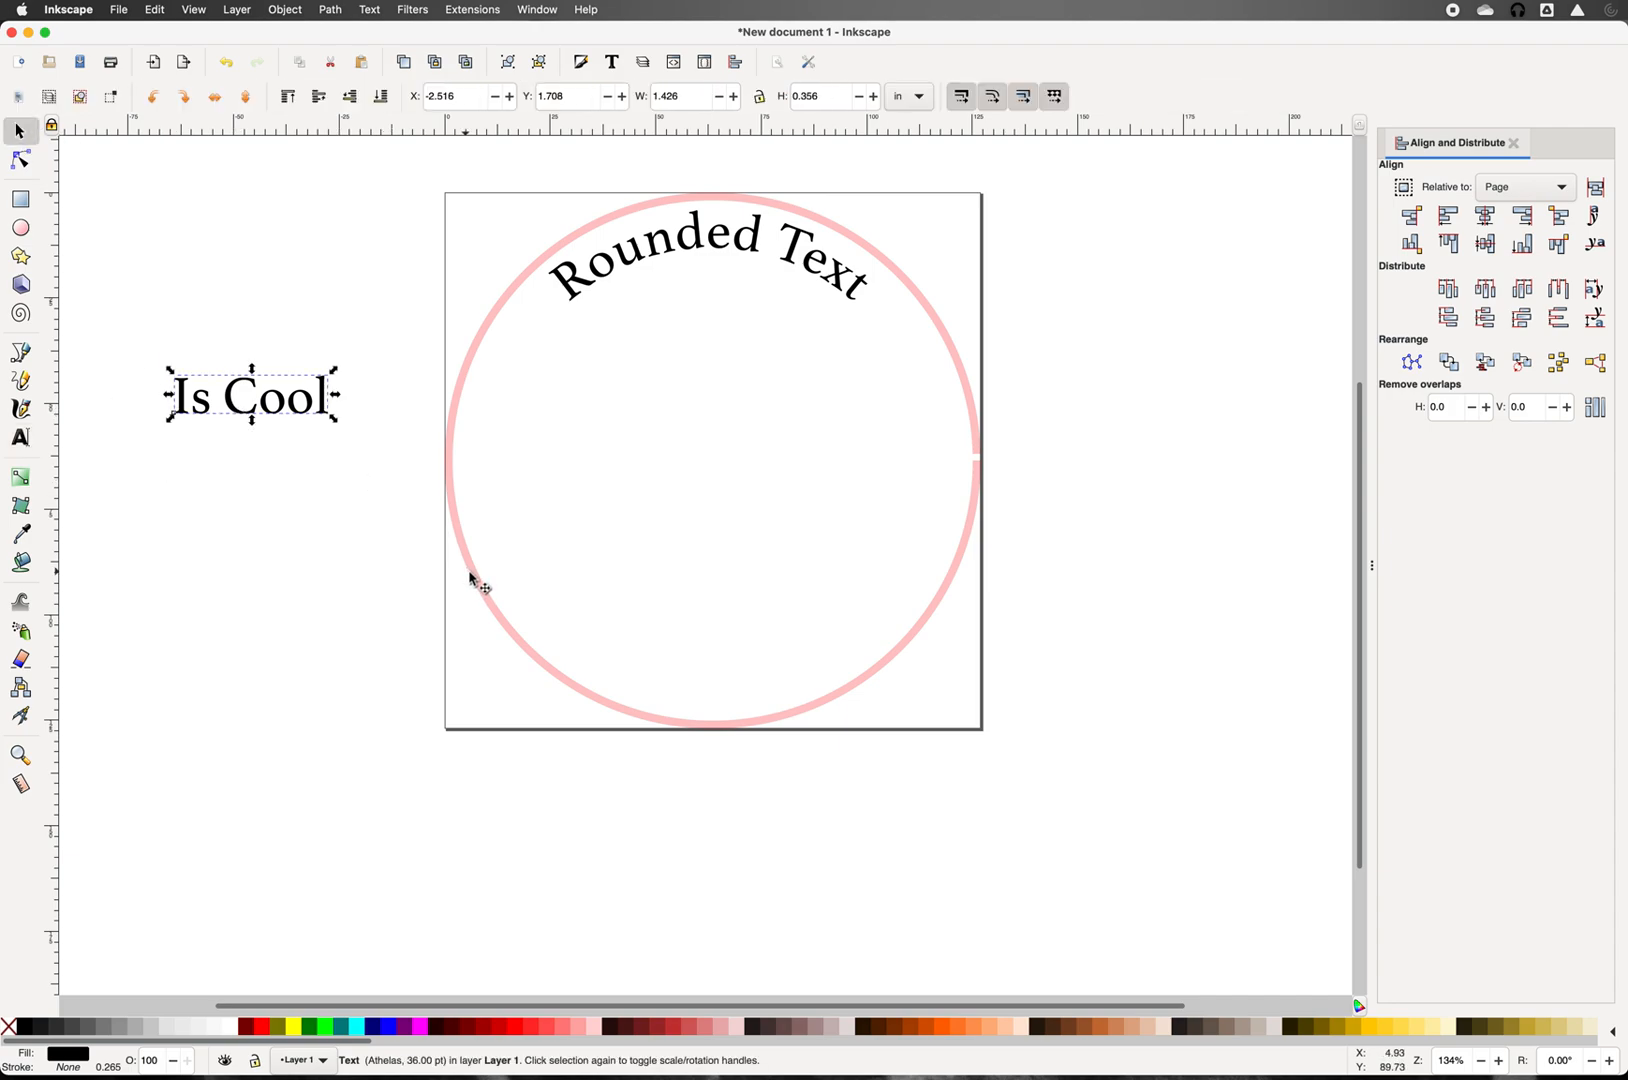
# Step: Put 'Is Cool' on the circle path so it curves down the right side
pyautogui.press('shift')
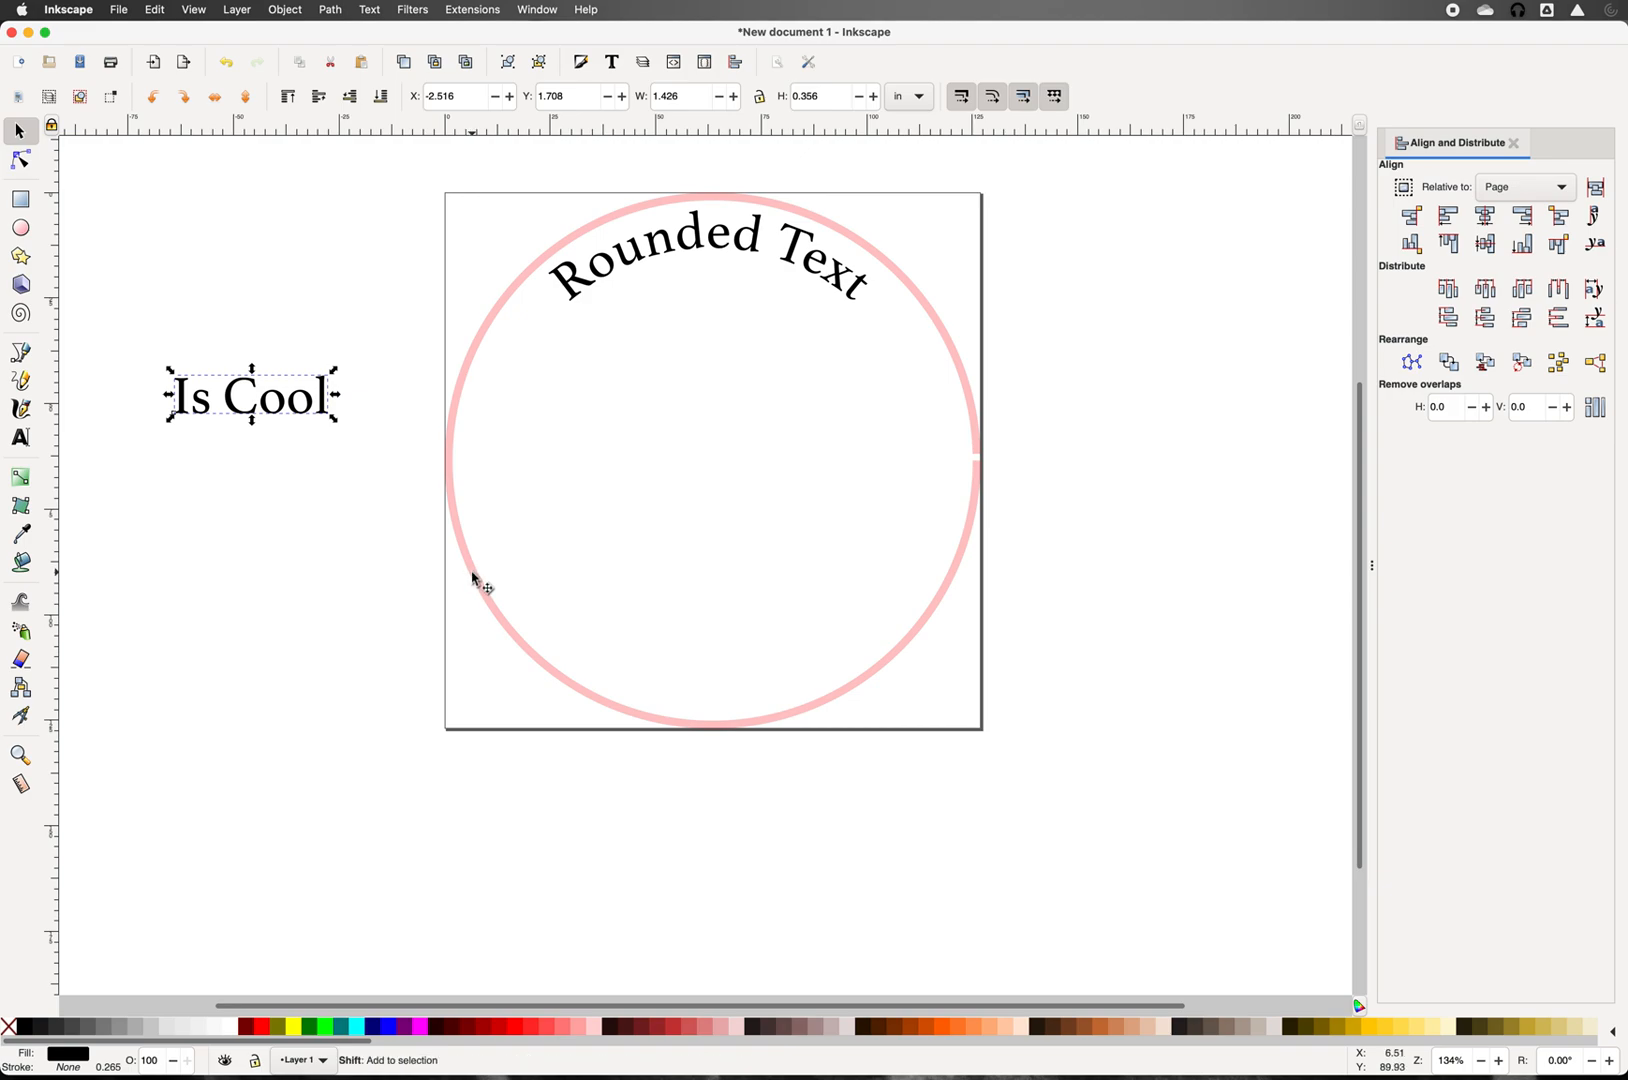
pyautogui.keyDown('shift'); pyautogui.click(473, 578); pyautogui.keyUp('shift')
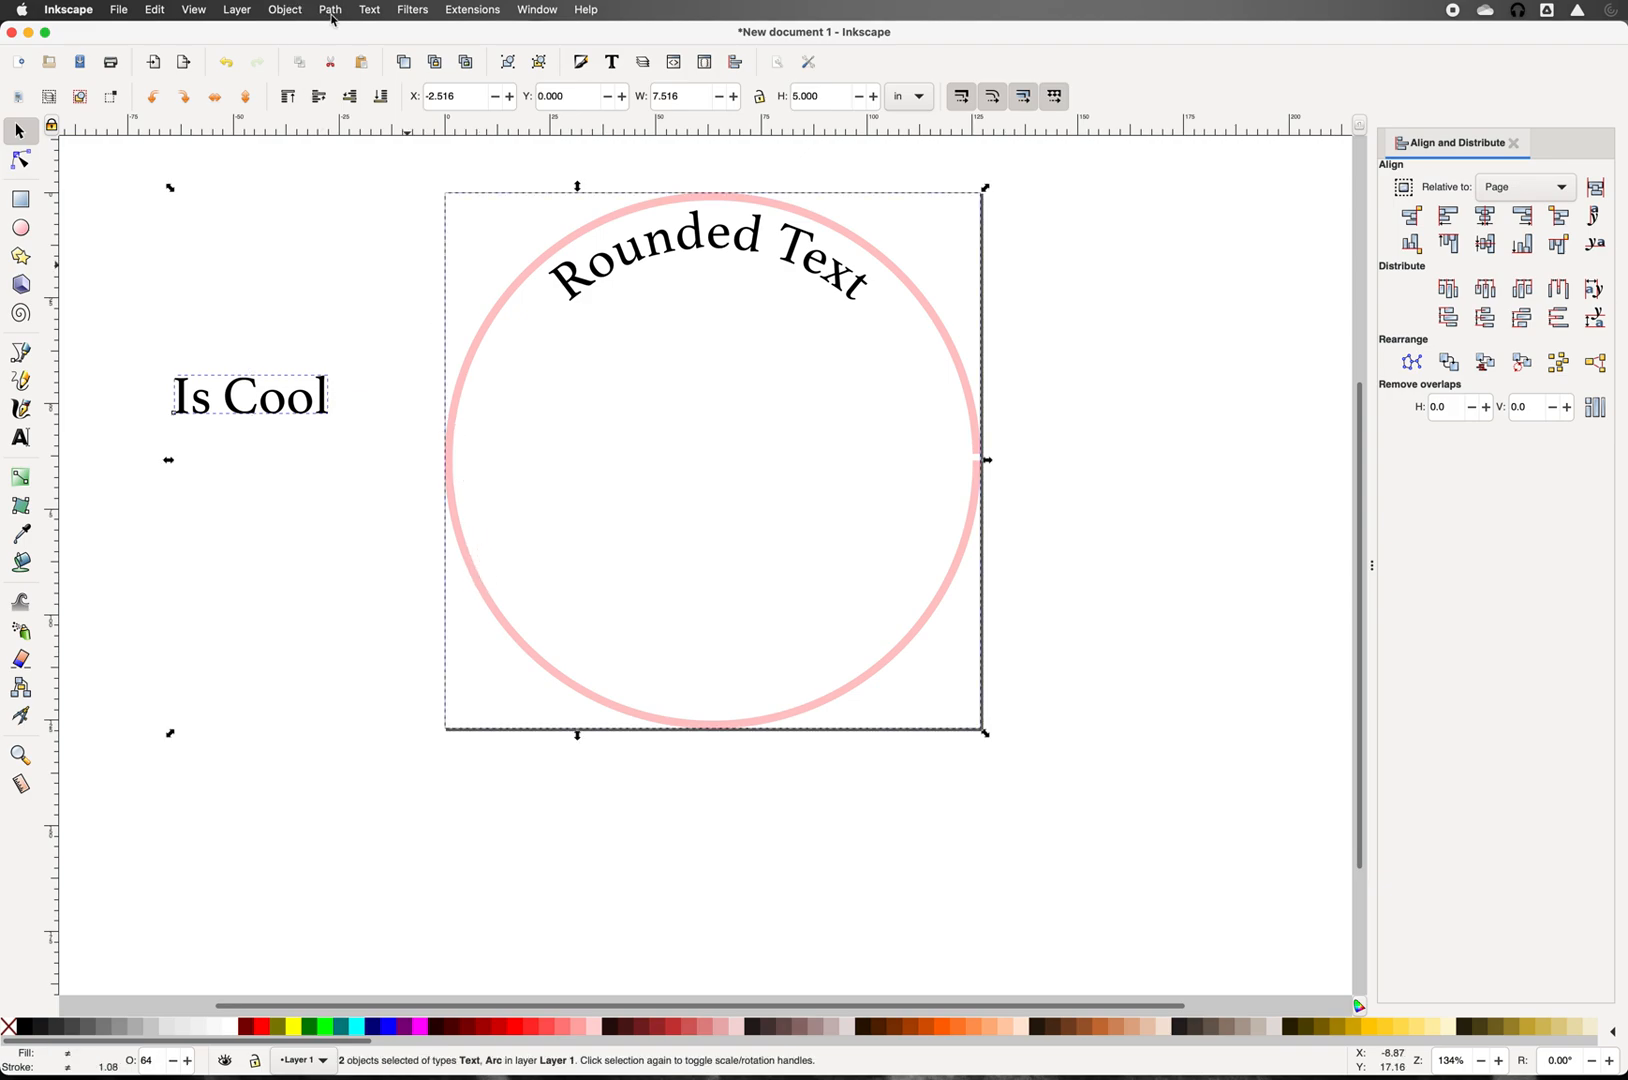
pyautogui.click(369, 12)
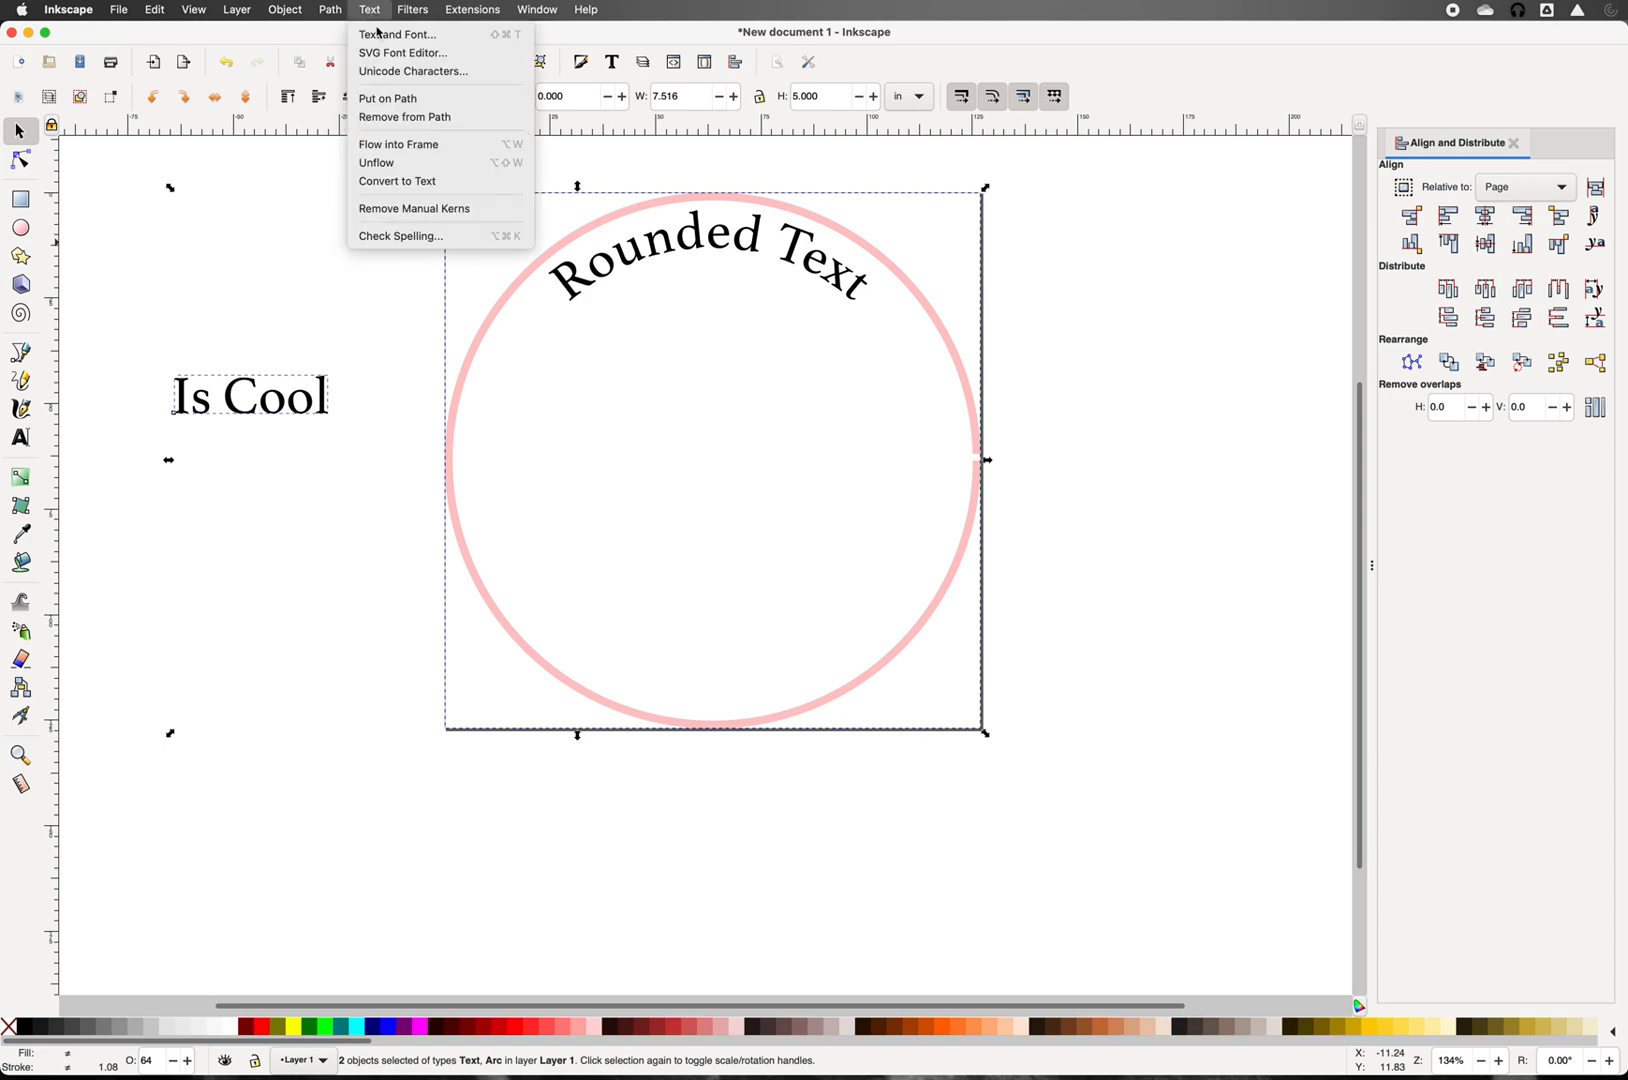
pyautogui.click(390, 99)
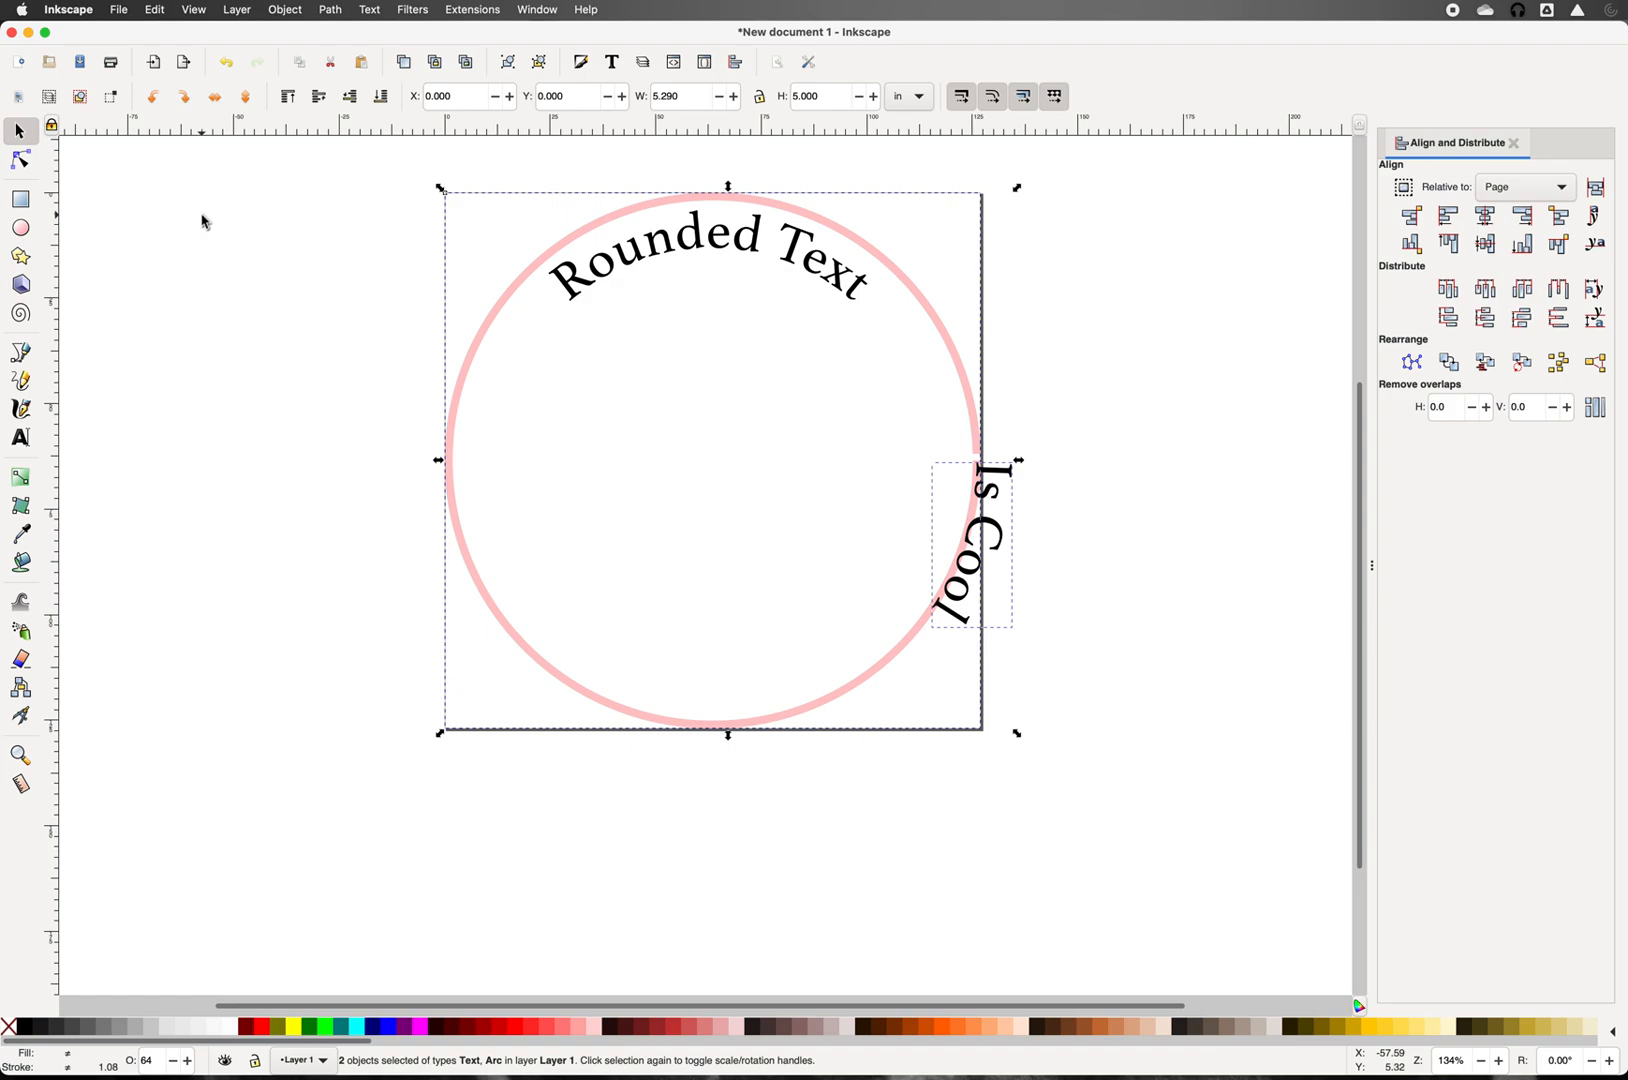
pyautogui.click(203, 221)
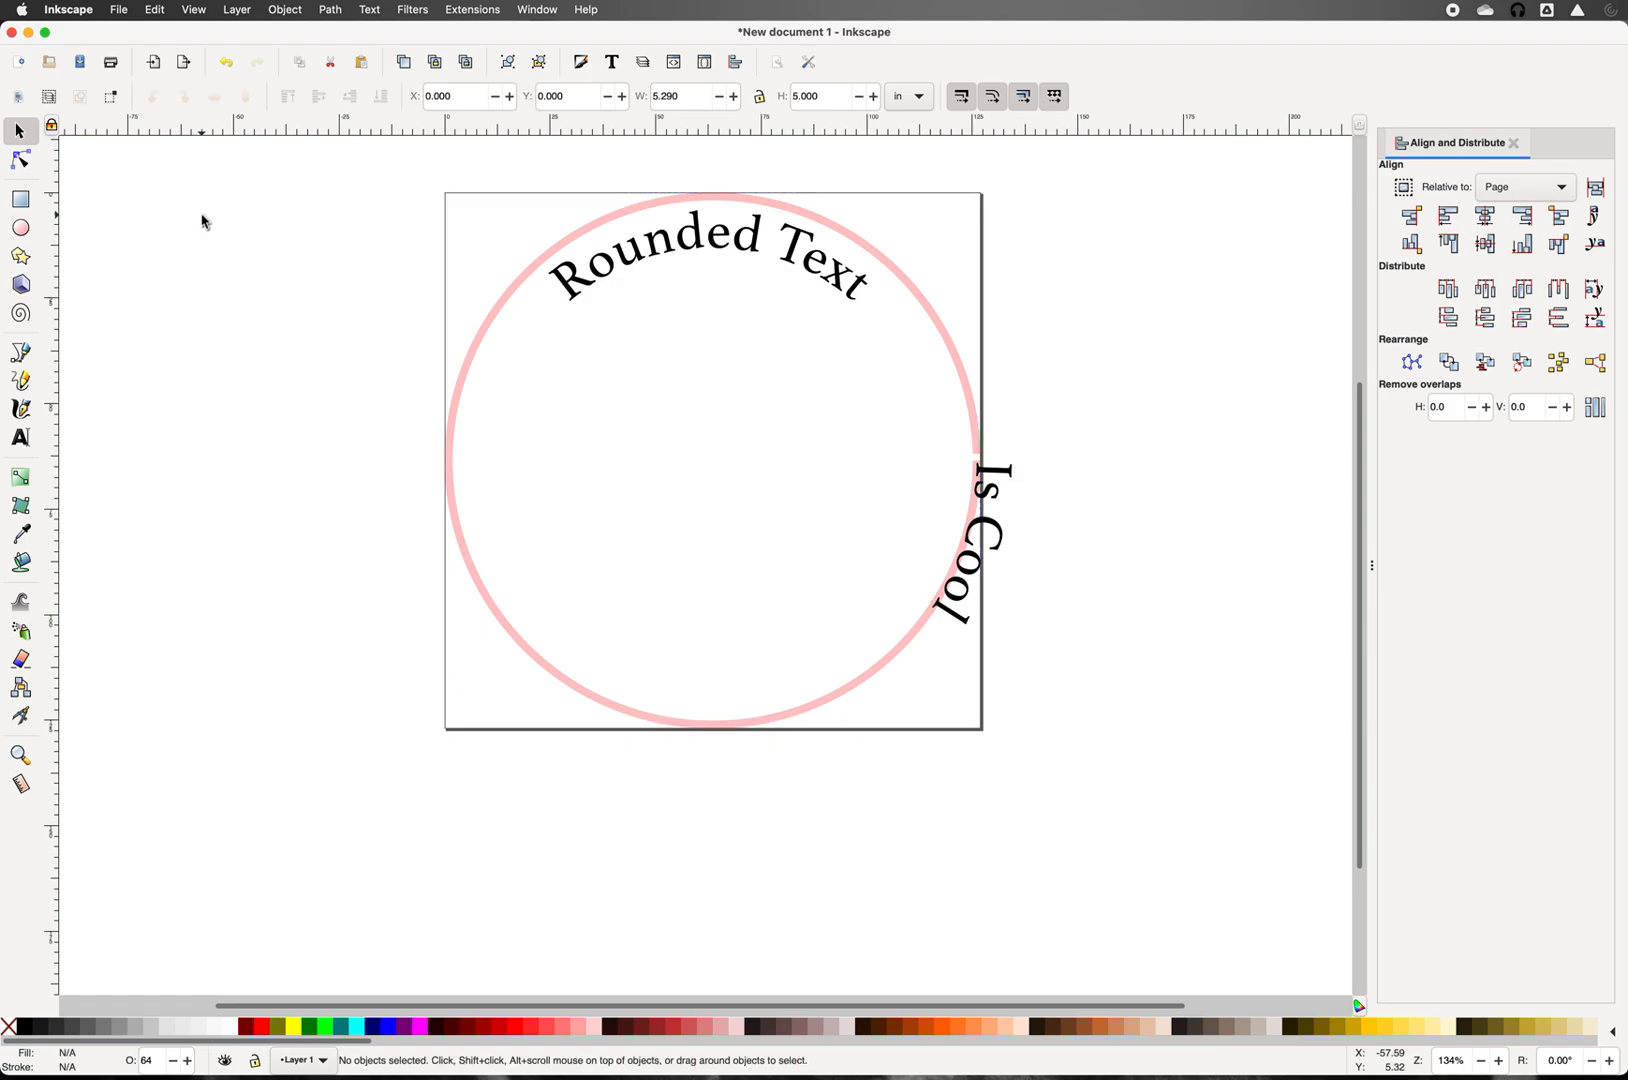
# Step: Flip the circle vertically so 'Is Cool' moves to its upper right
pyautogui.click(464, 381)
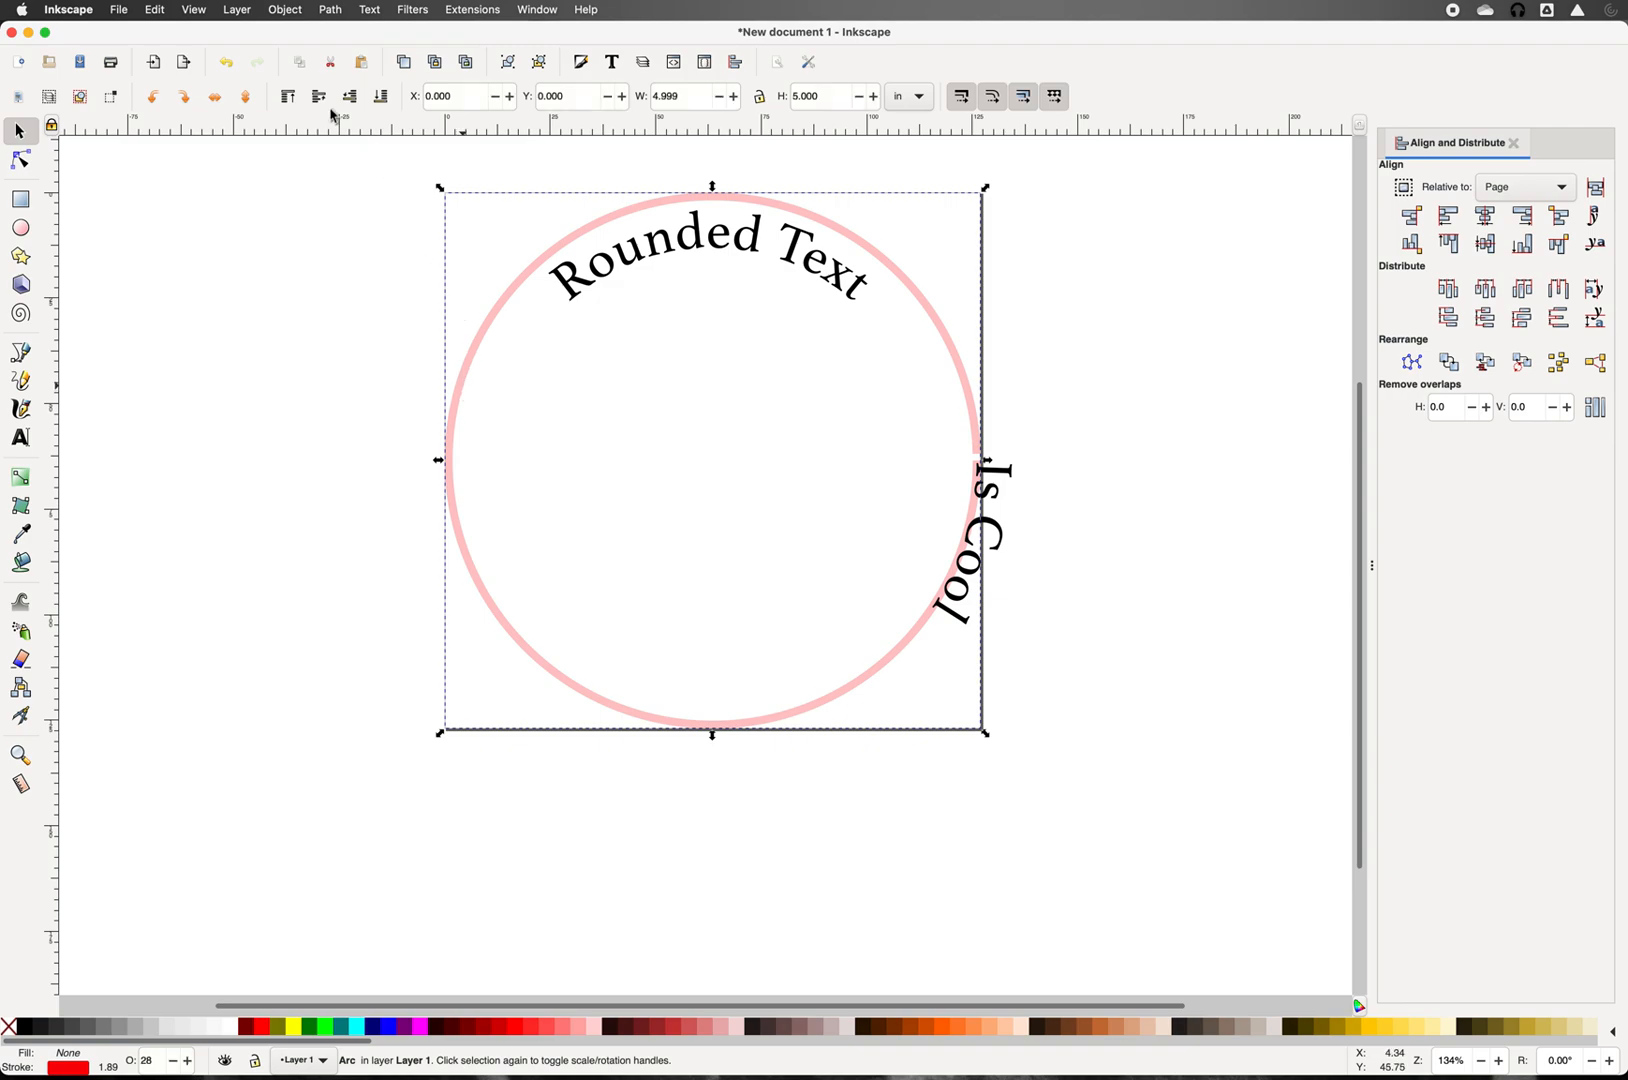
pyautogui.click(285, 12)
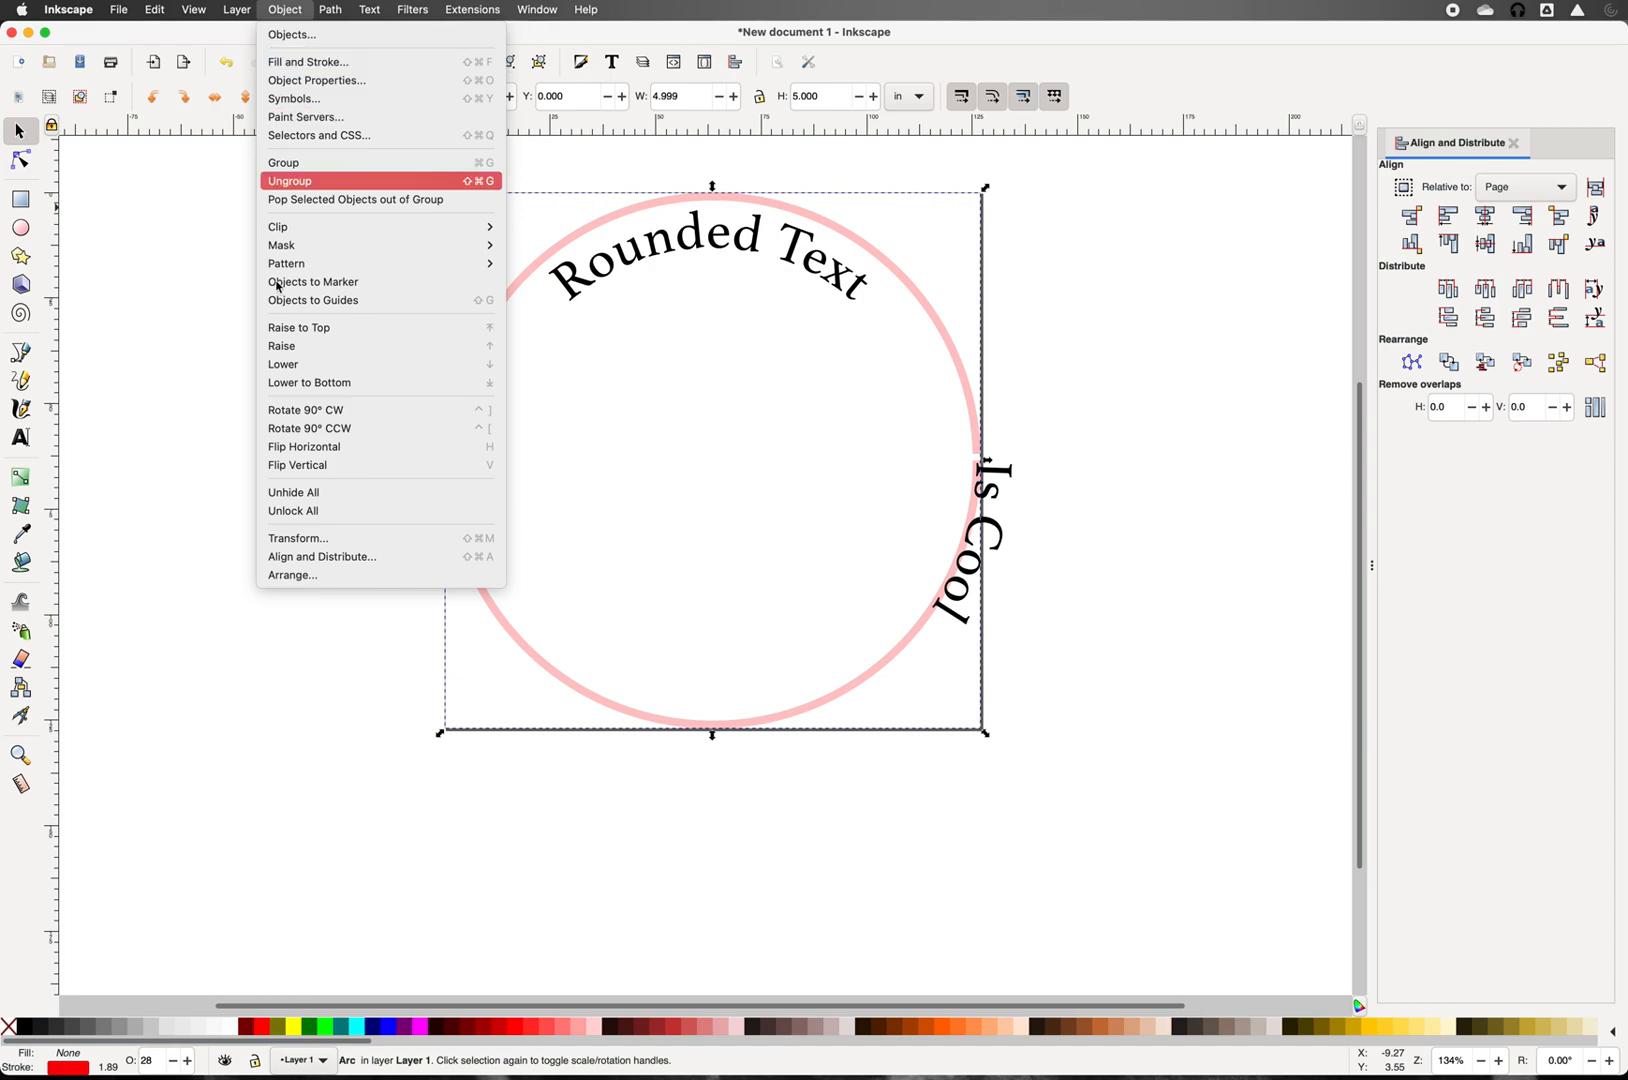
pyautogui.click(290, 467)
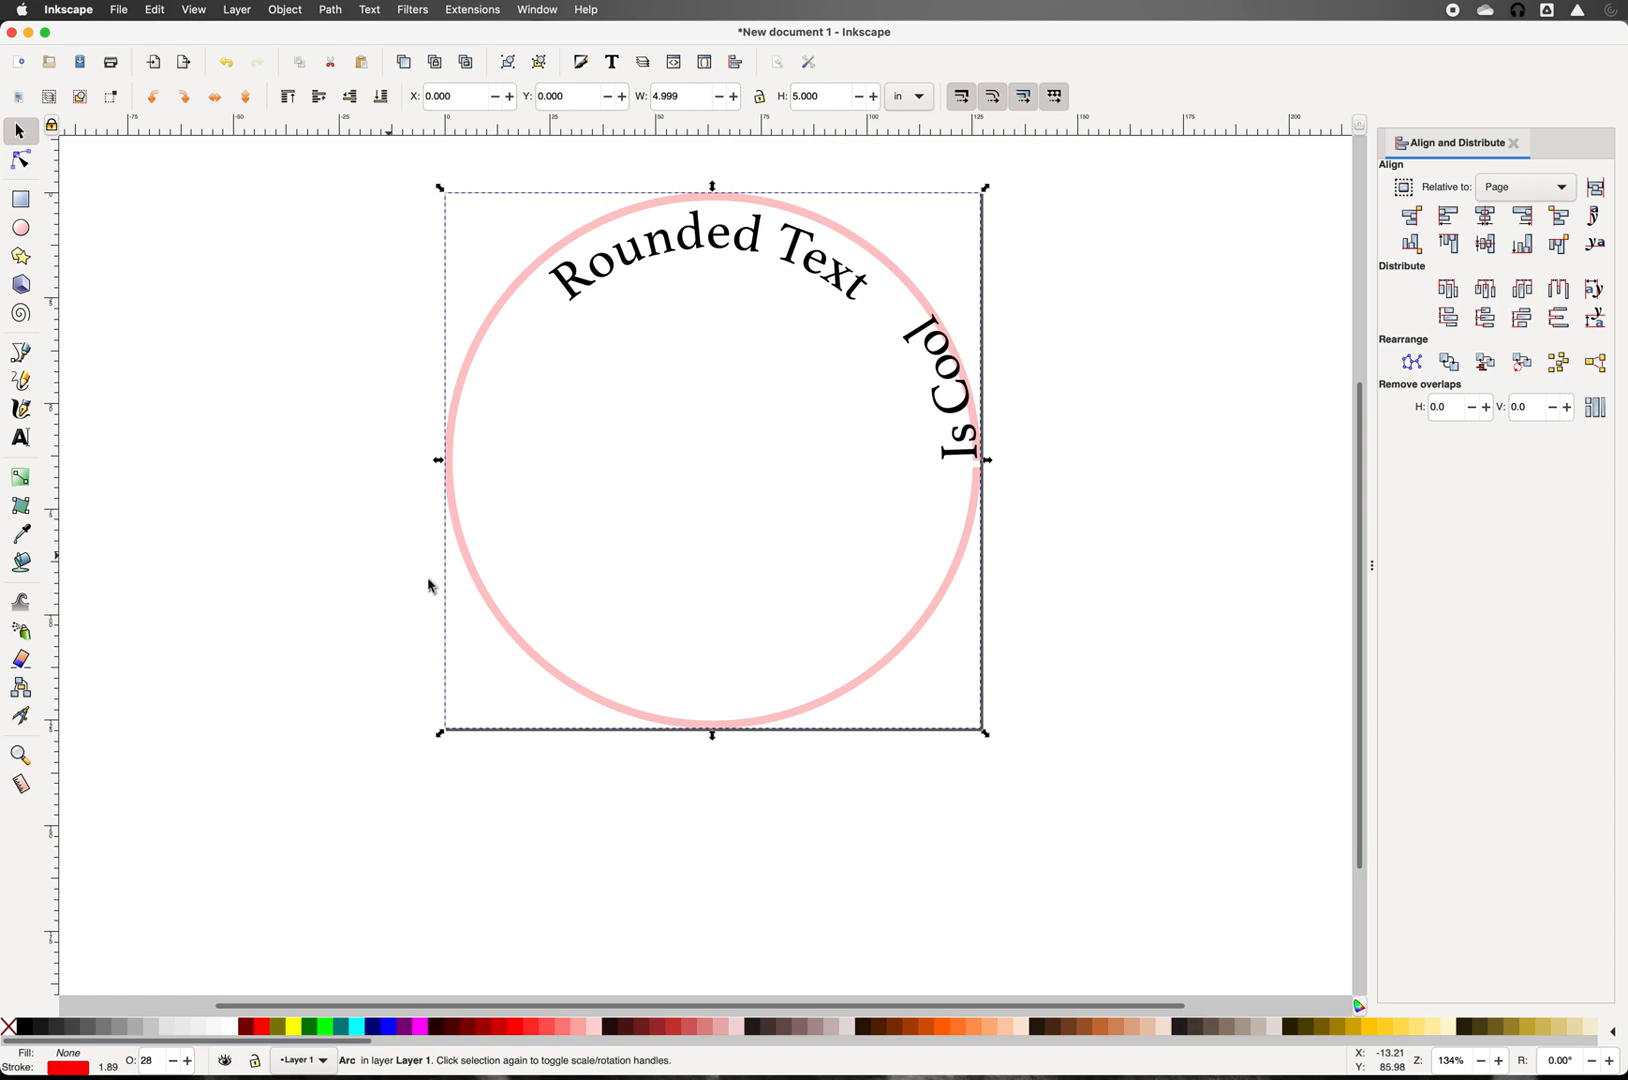
# Step: Paste a copy of the circle in place and shrink it to a 0.090 in centre dot
pyautogui.press('Escape')
pyautogui.click(478, 588)
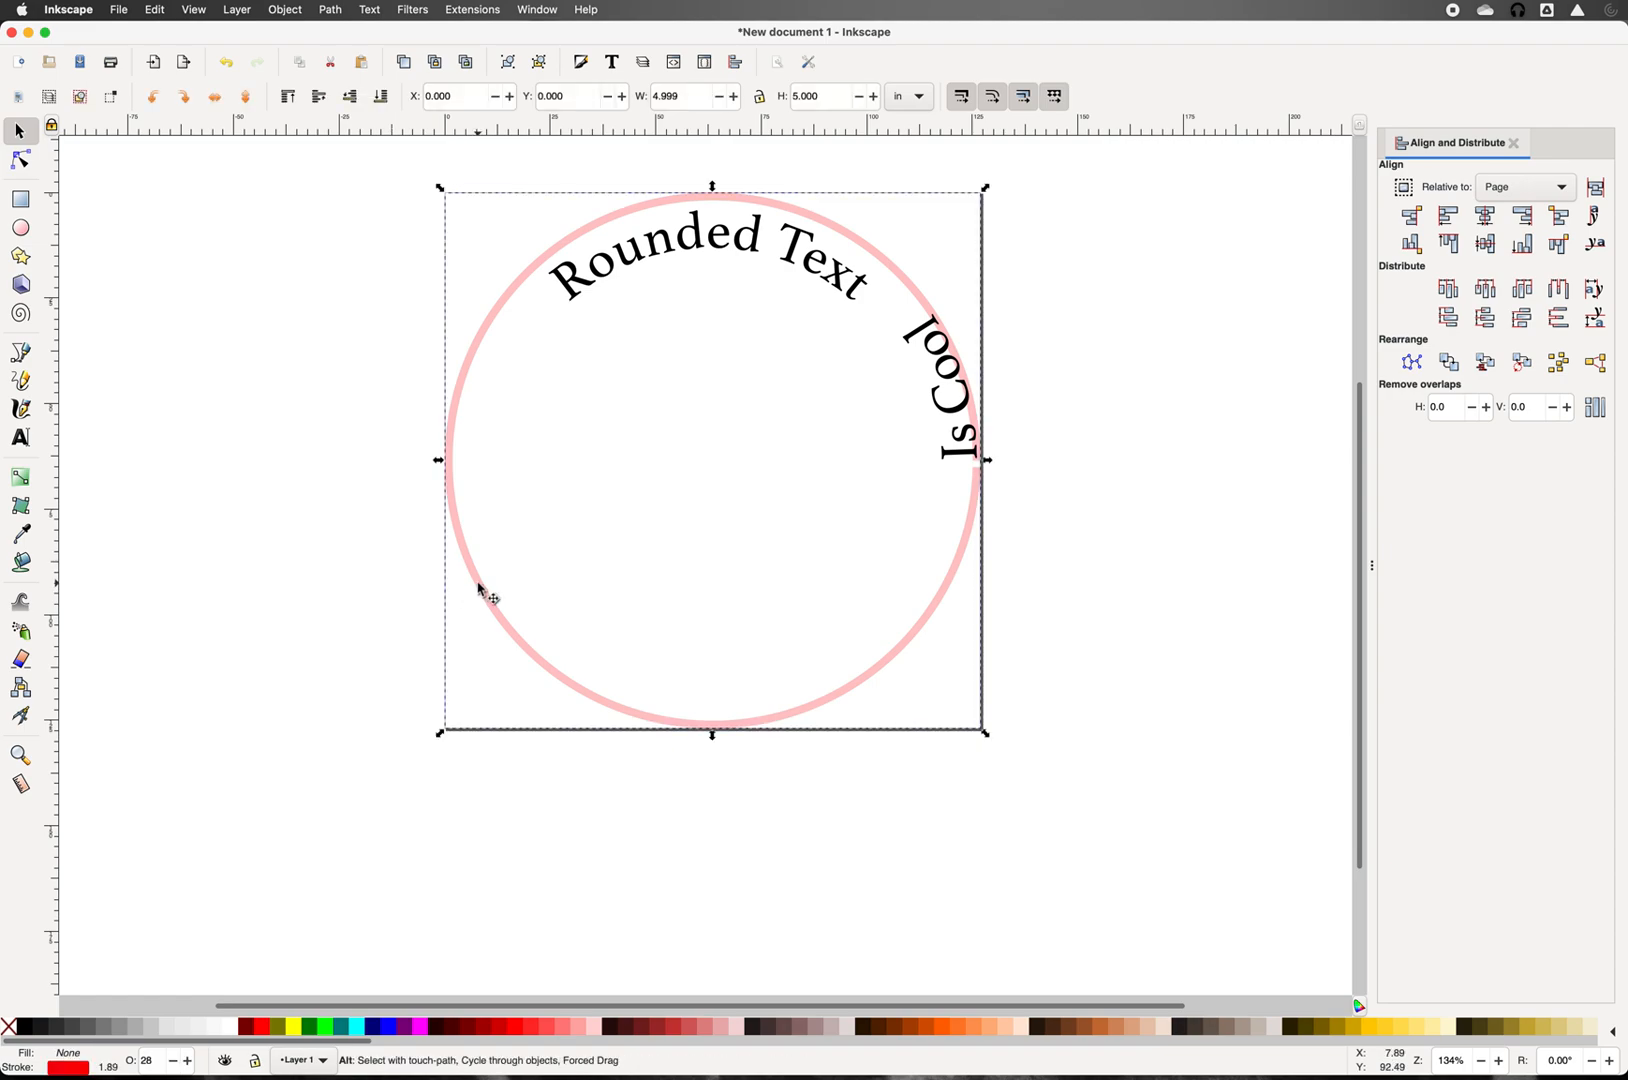
pyautogui.press('alt+super+v')
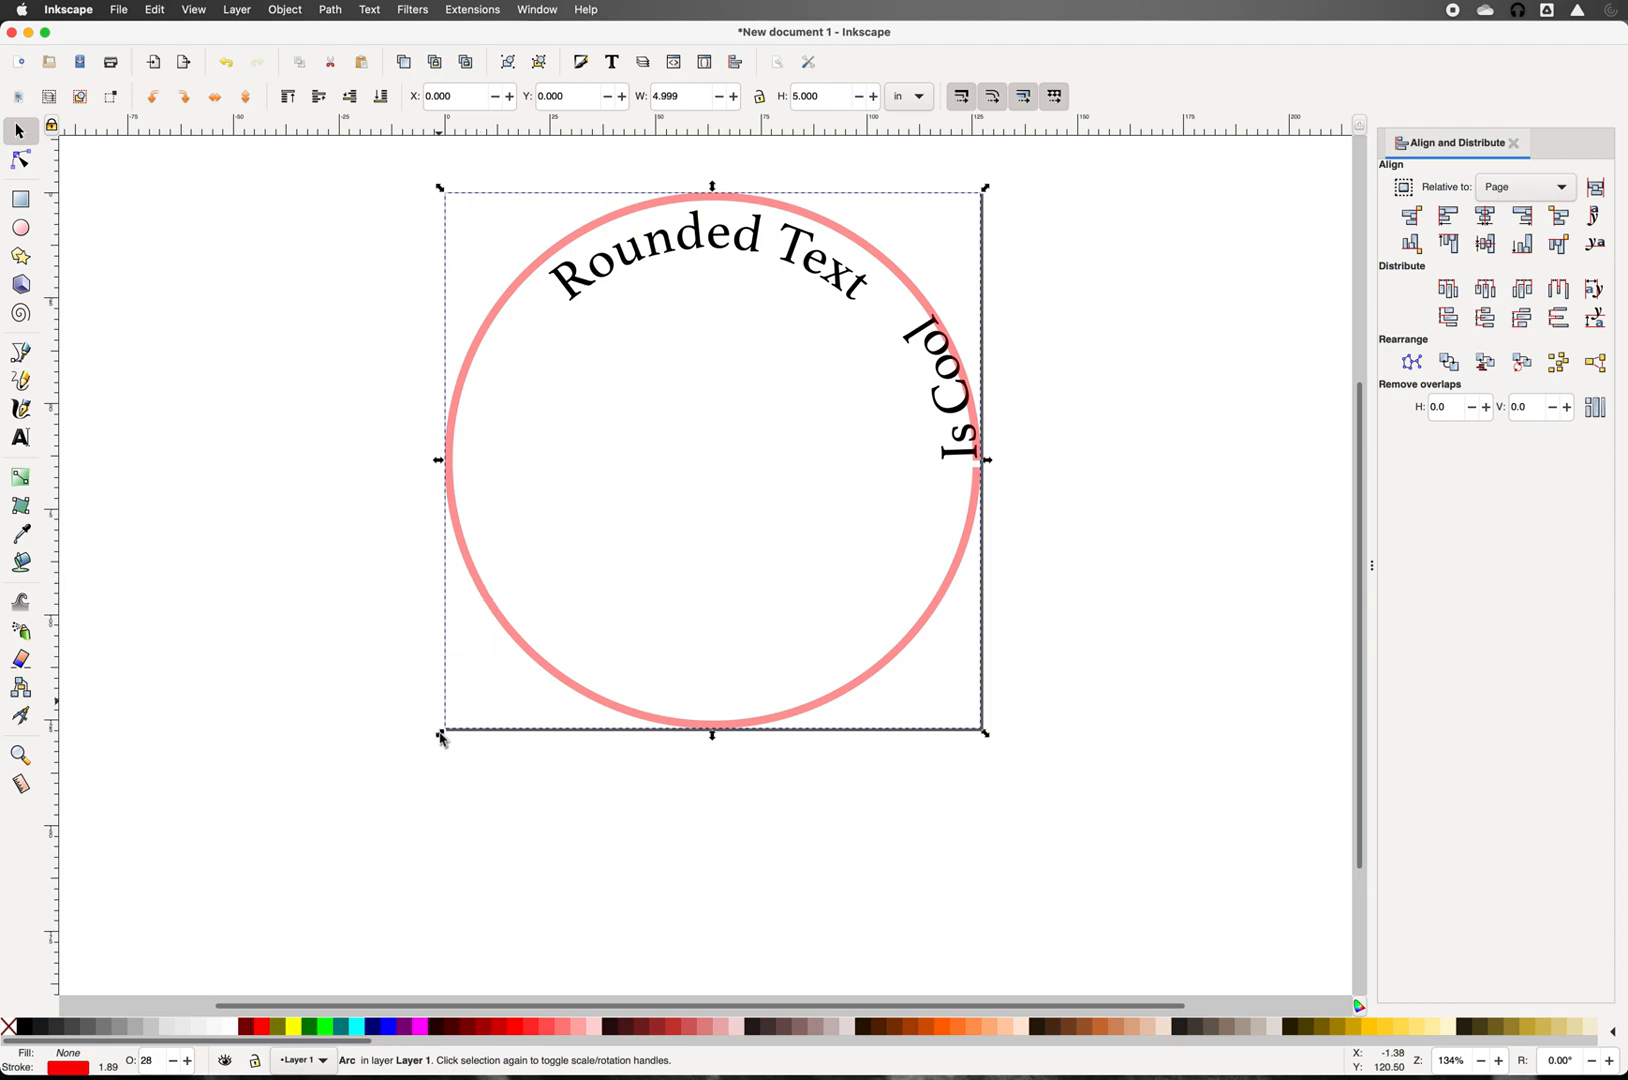
pyautogui.moveTo(471, 714); pyautogui.dragTo(716, 466)
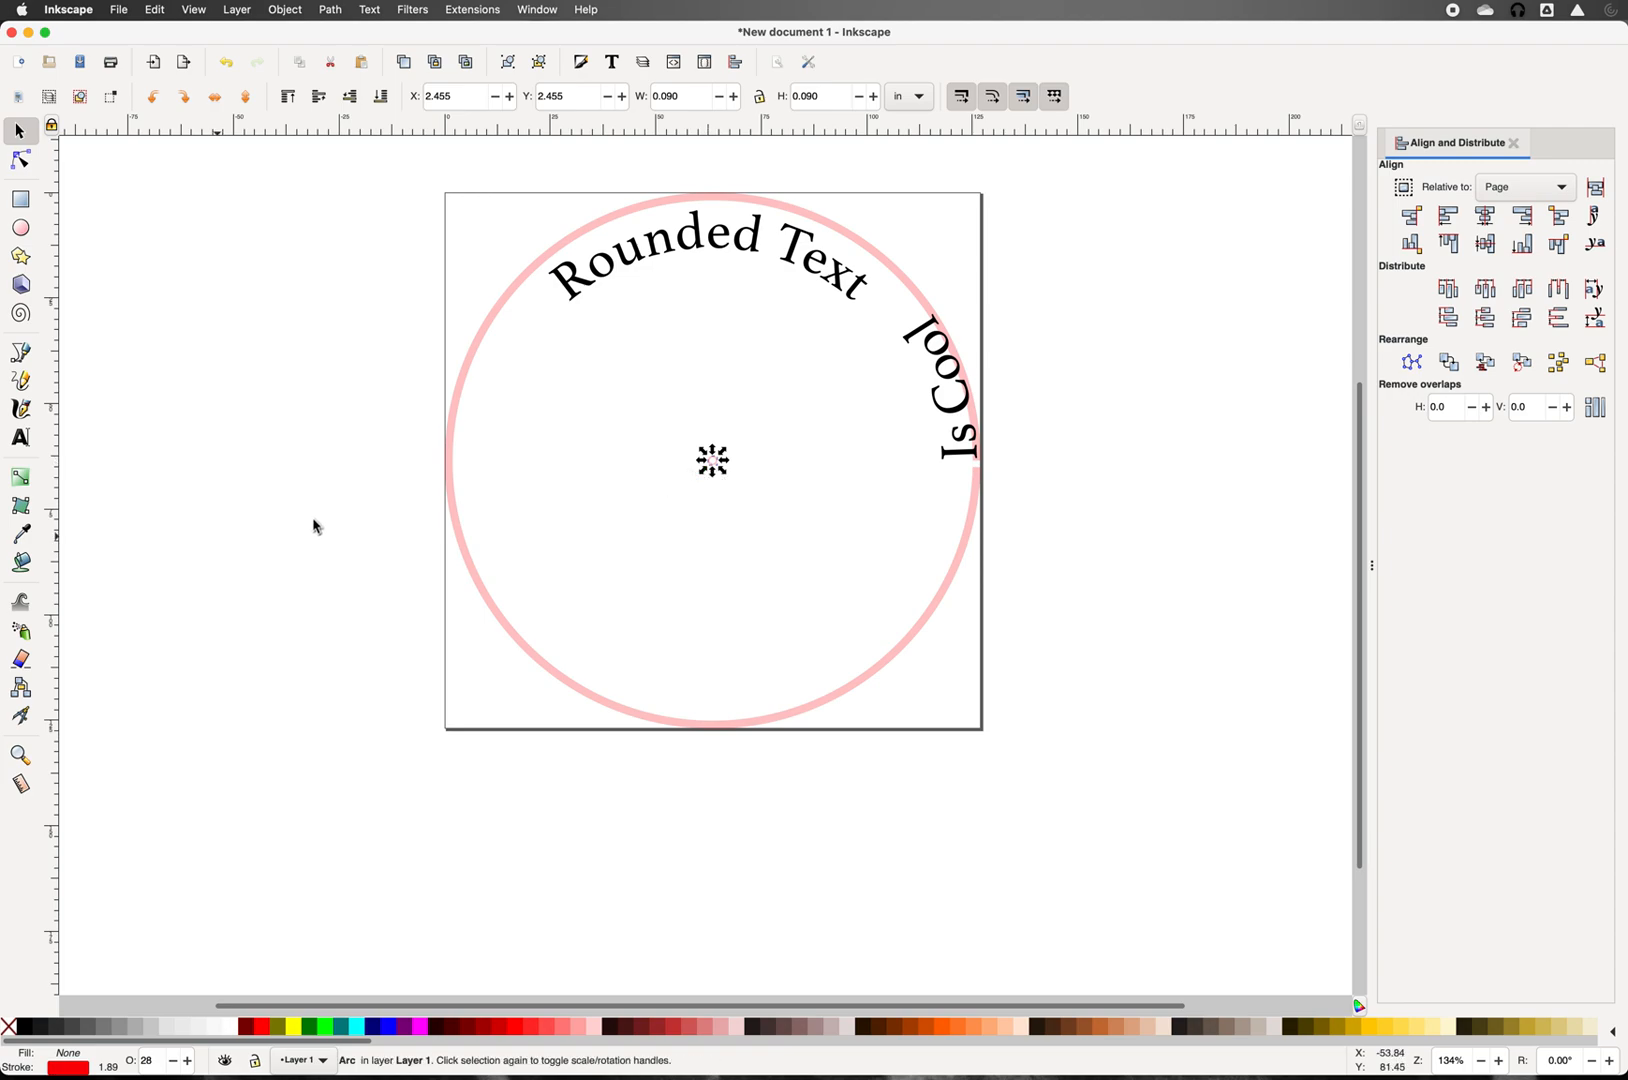
# Step: Pivot 'Is Cool' on the circle's centre and rotate it round to the bottom
pyautogui.click(955, 415)
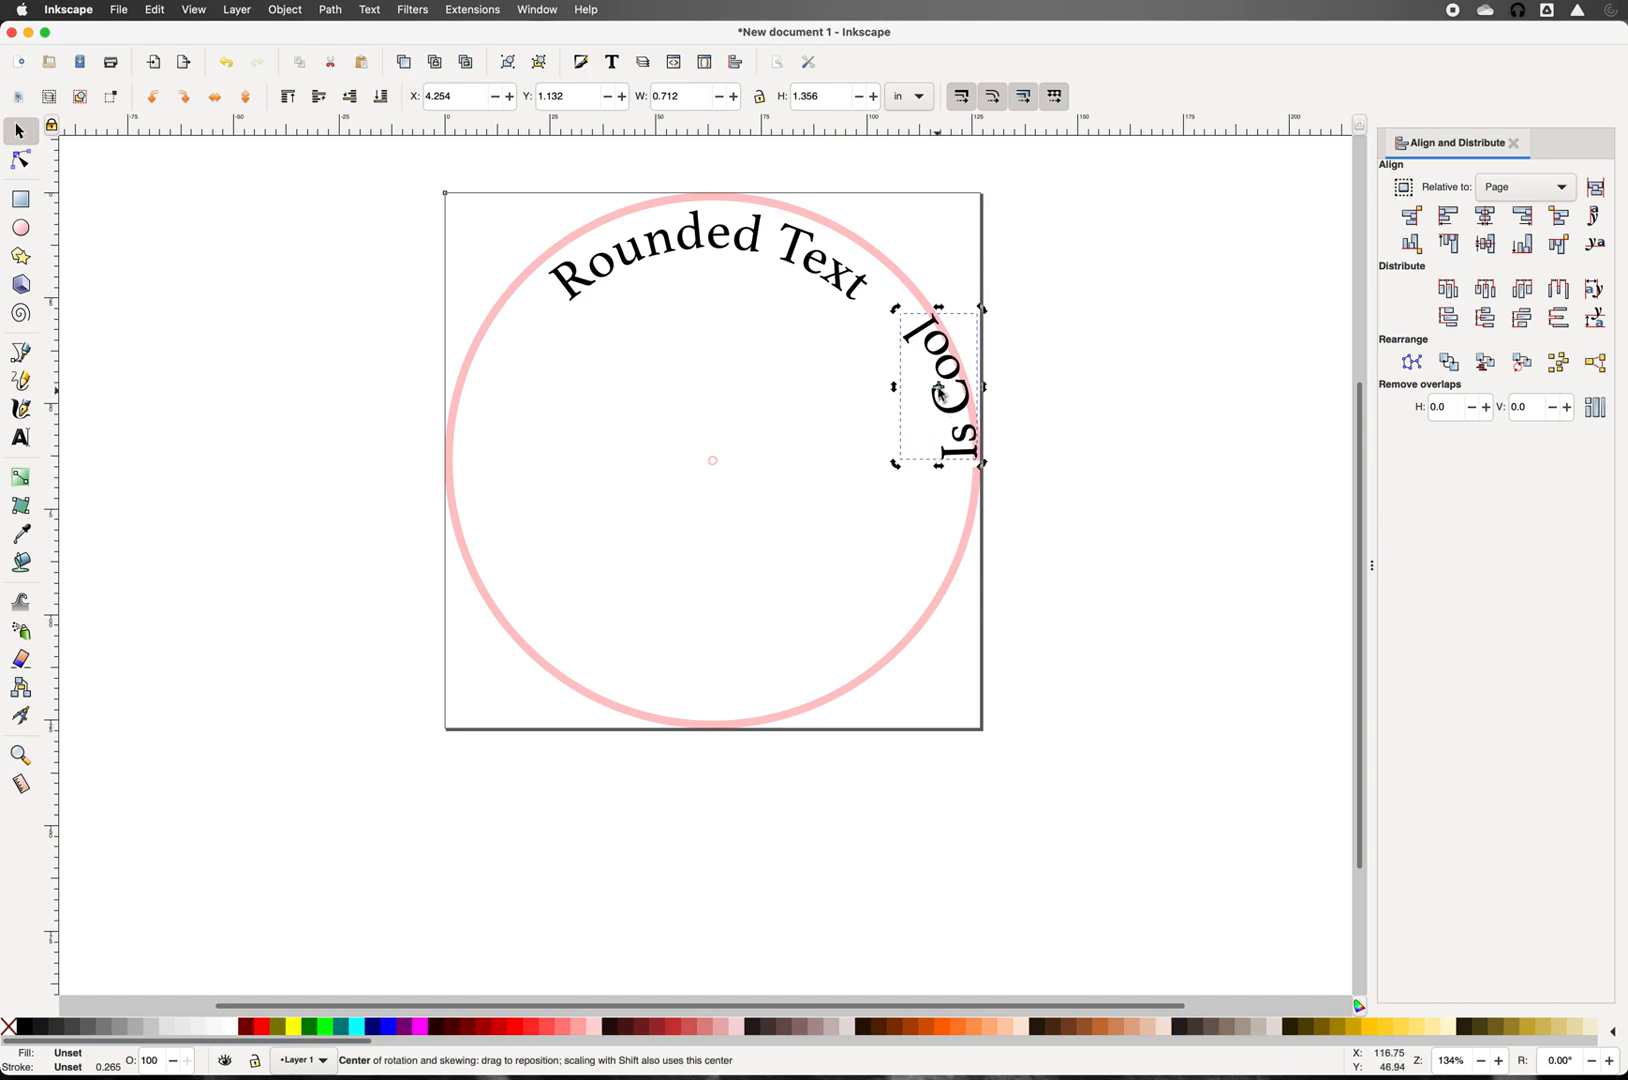
pyautogui.moveTo(940, 388); pyautogui.dragTo(713, 466)
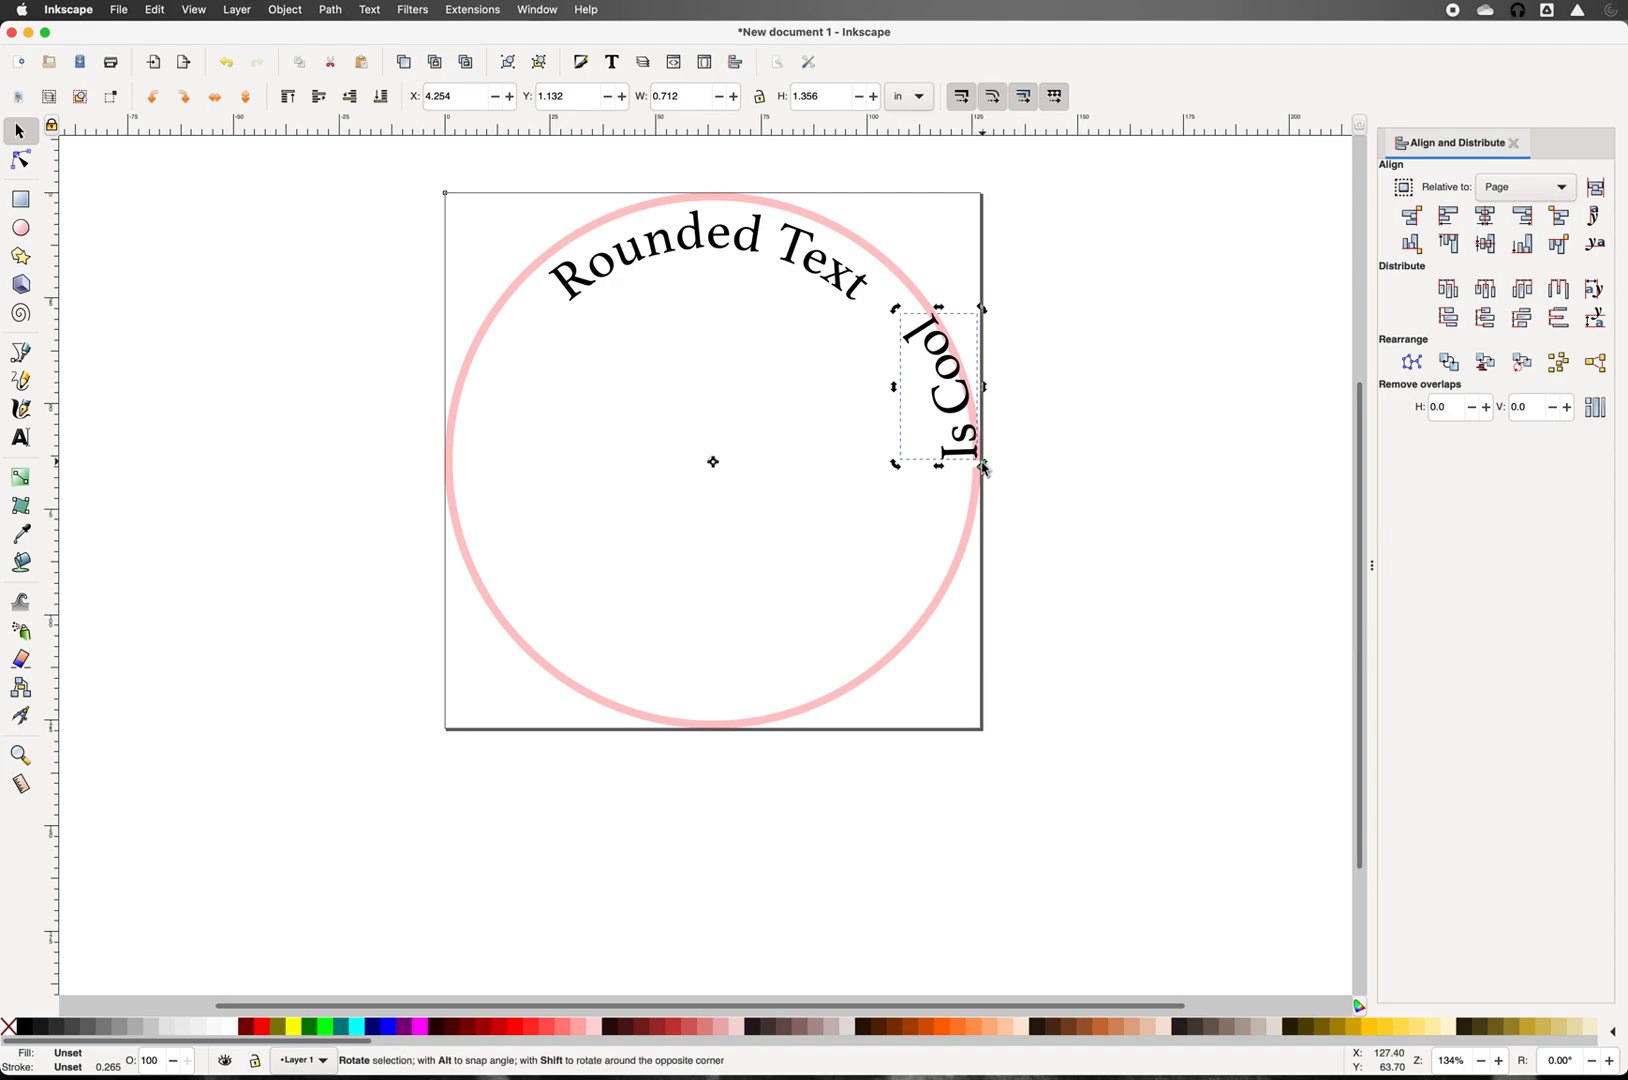
pyautogui.moveTo(983, 468)
pyautogui.mouseDown()
pyautogui.moveTo(922, 596)
pyautogui.moveTo(791, 710)
pyautogui.moveTo(706, 726)
pyautogui.moveTo(596, 713)
pyautogui.moveTo(645, 716)
pyautogui.mouseUp()
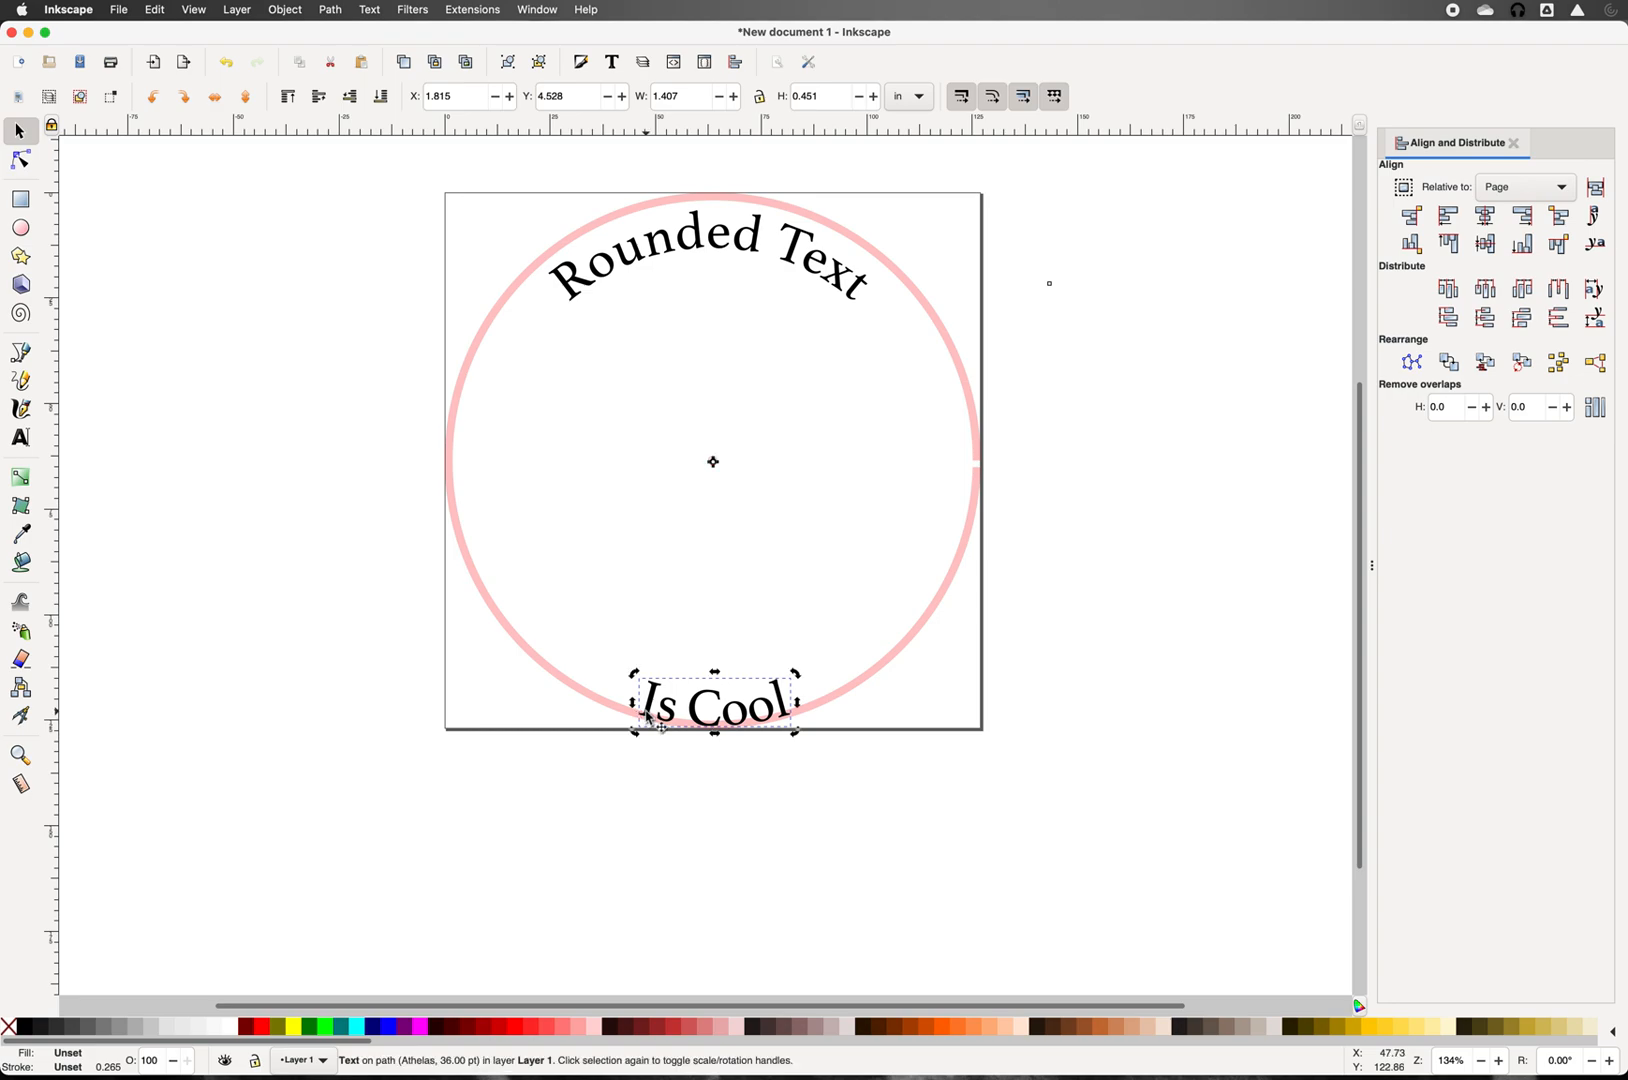
pyautogui.click(512, 787)
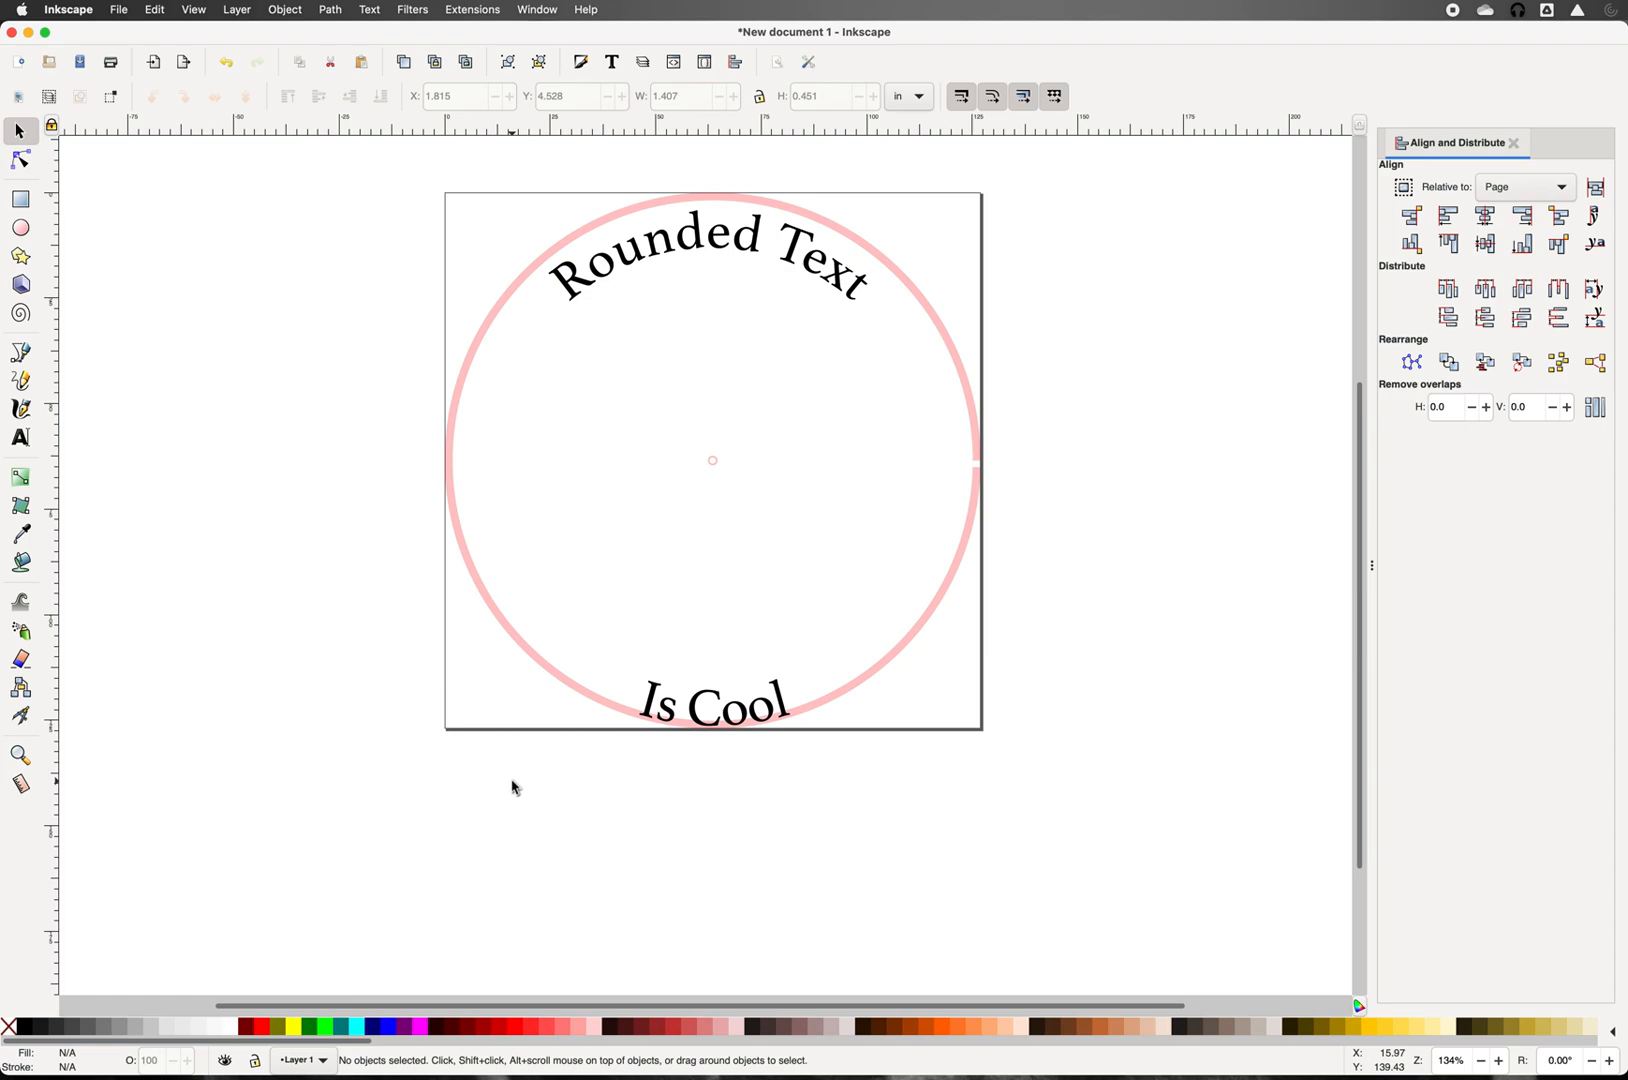
# Step: Convert the 'Is Cool' text into outline paths
pyautogui.click(666, 714)
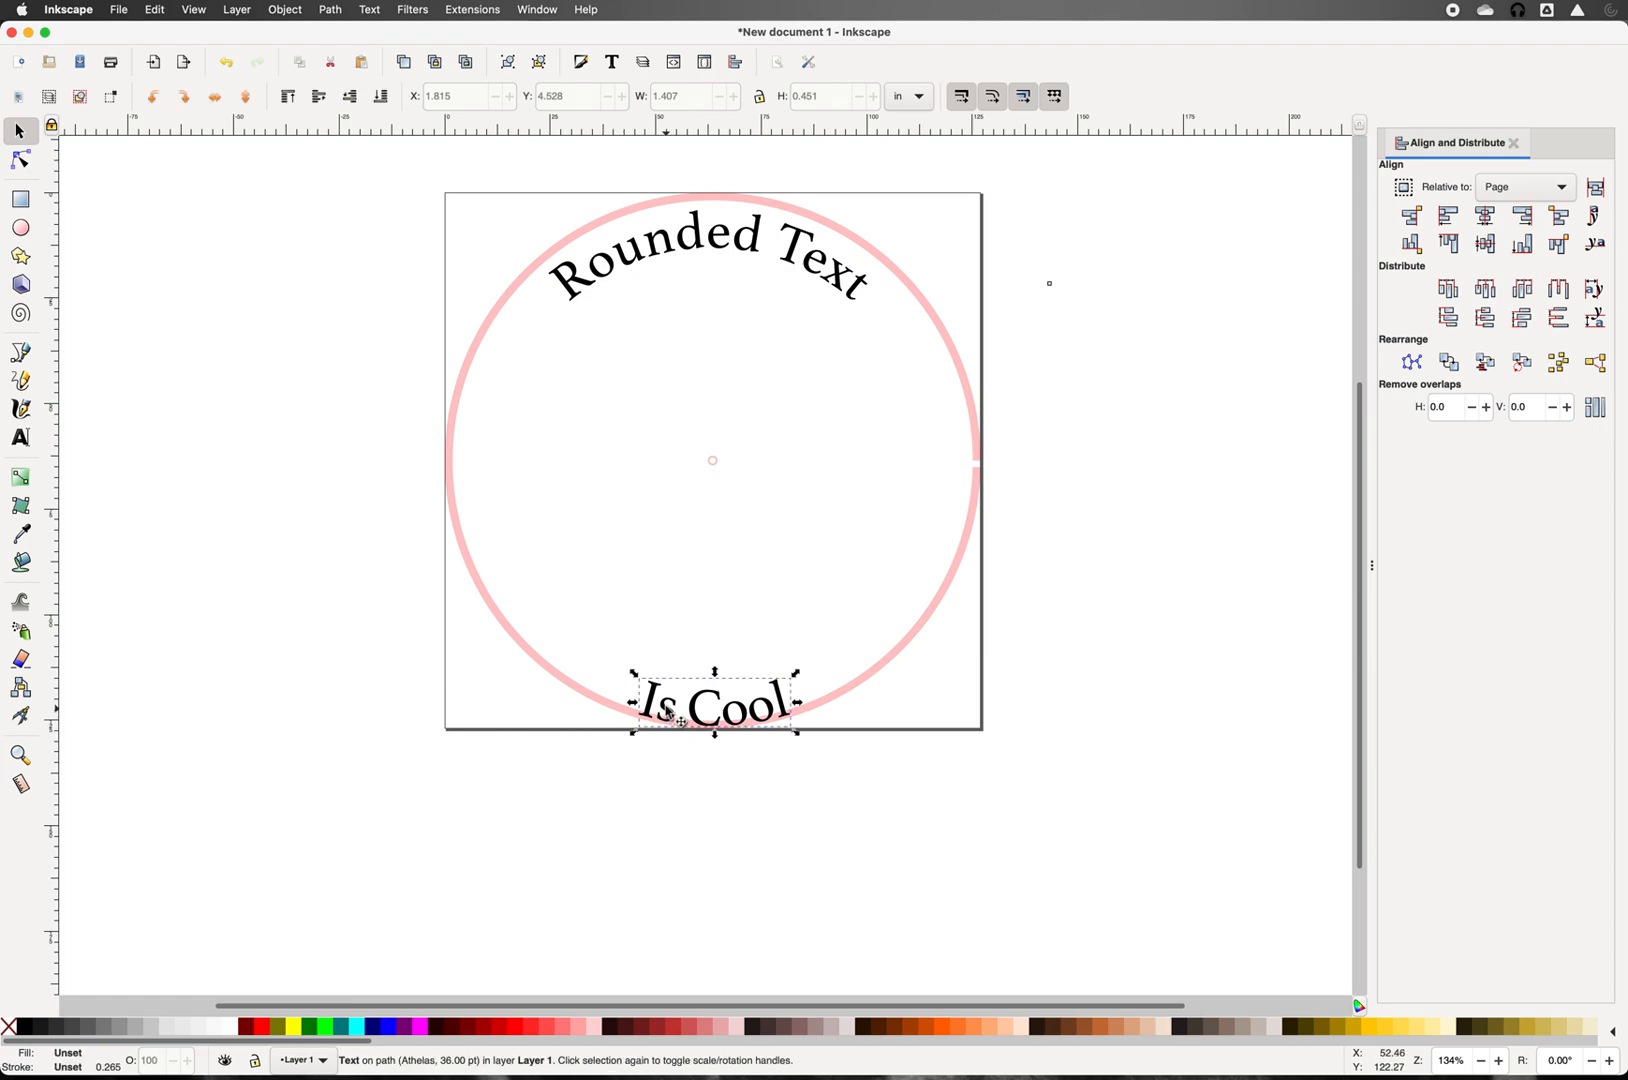
pyautogui.click(370, 10)
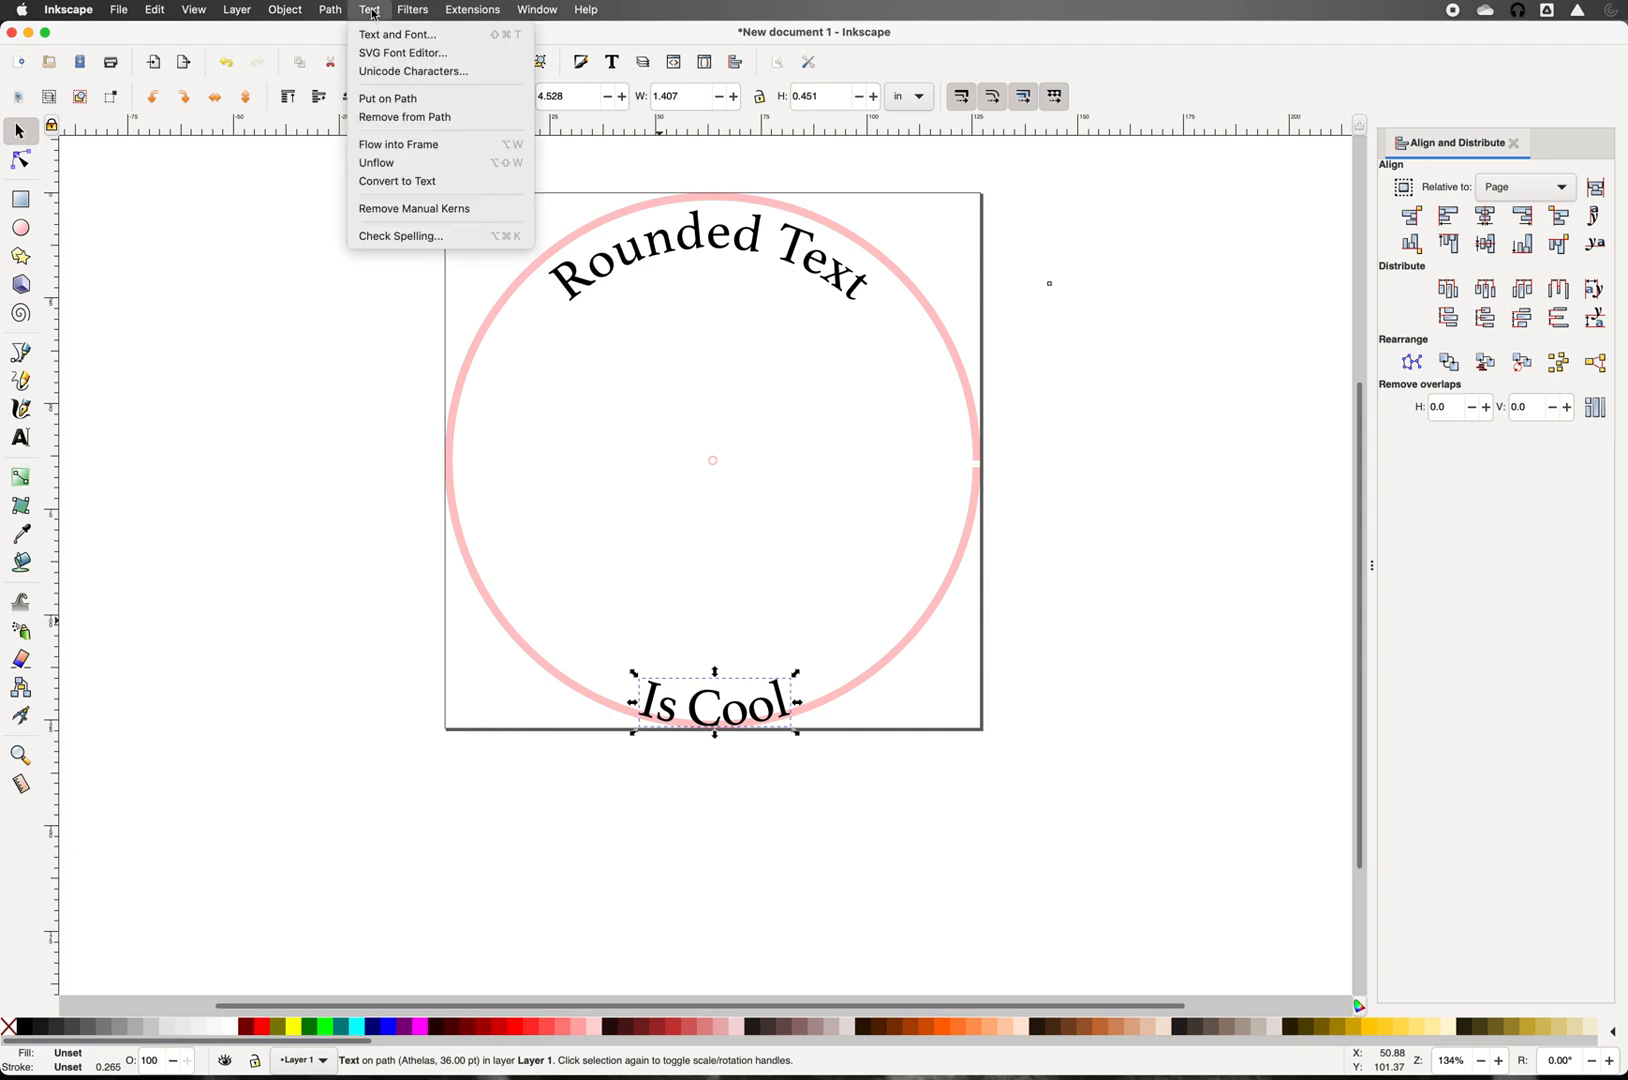
pyautogui.moveTo(331, 12)
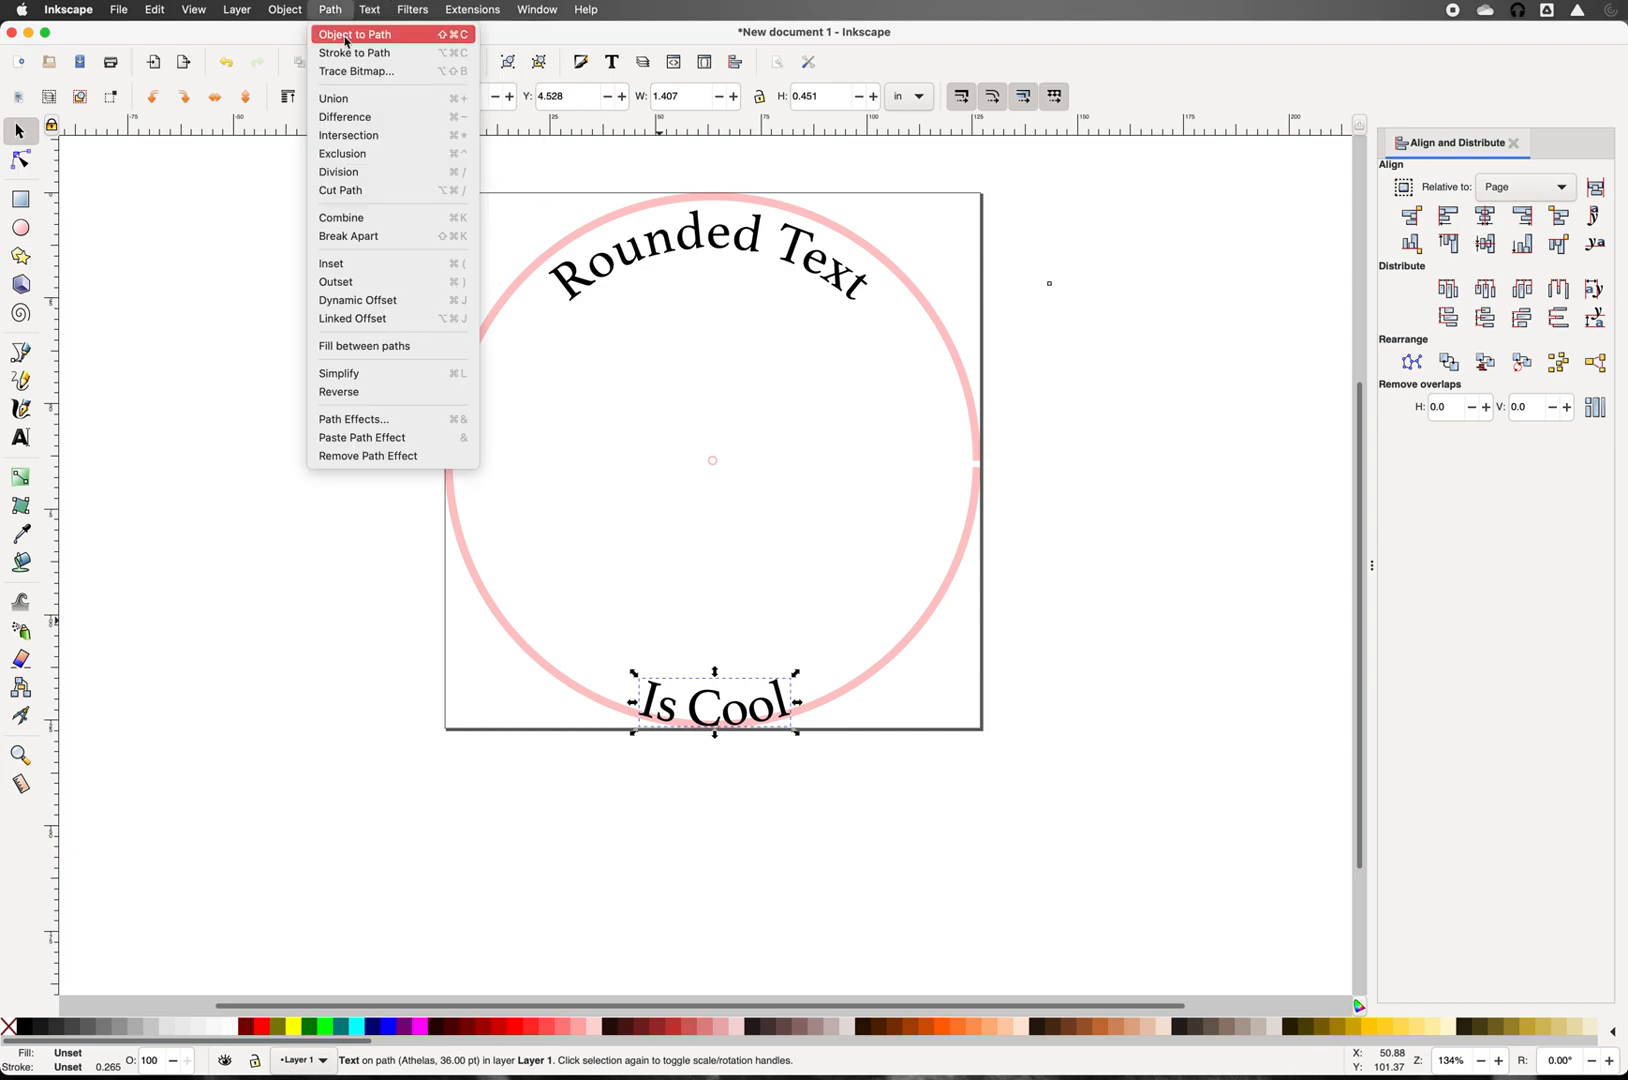
pyautogui.click(347, 40)
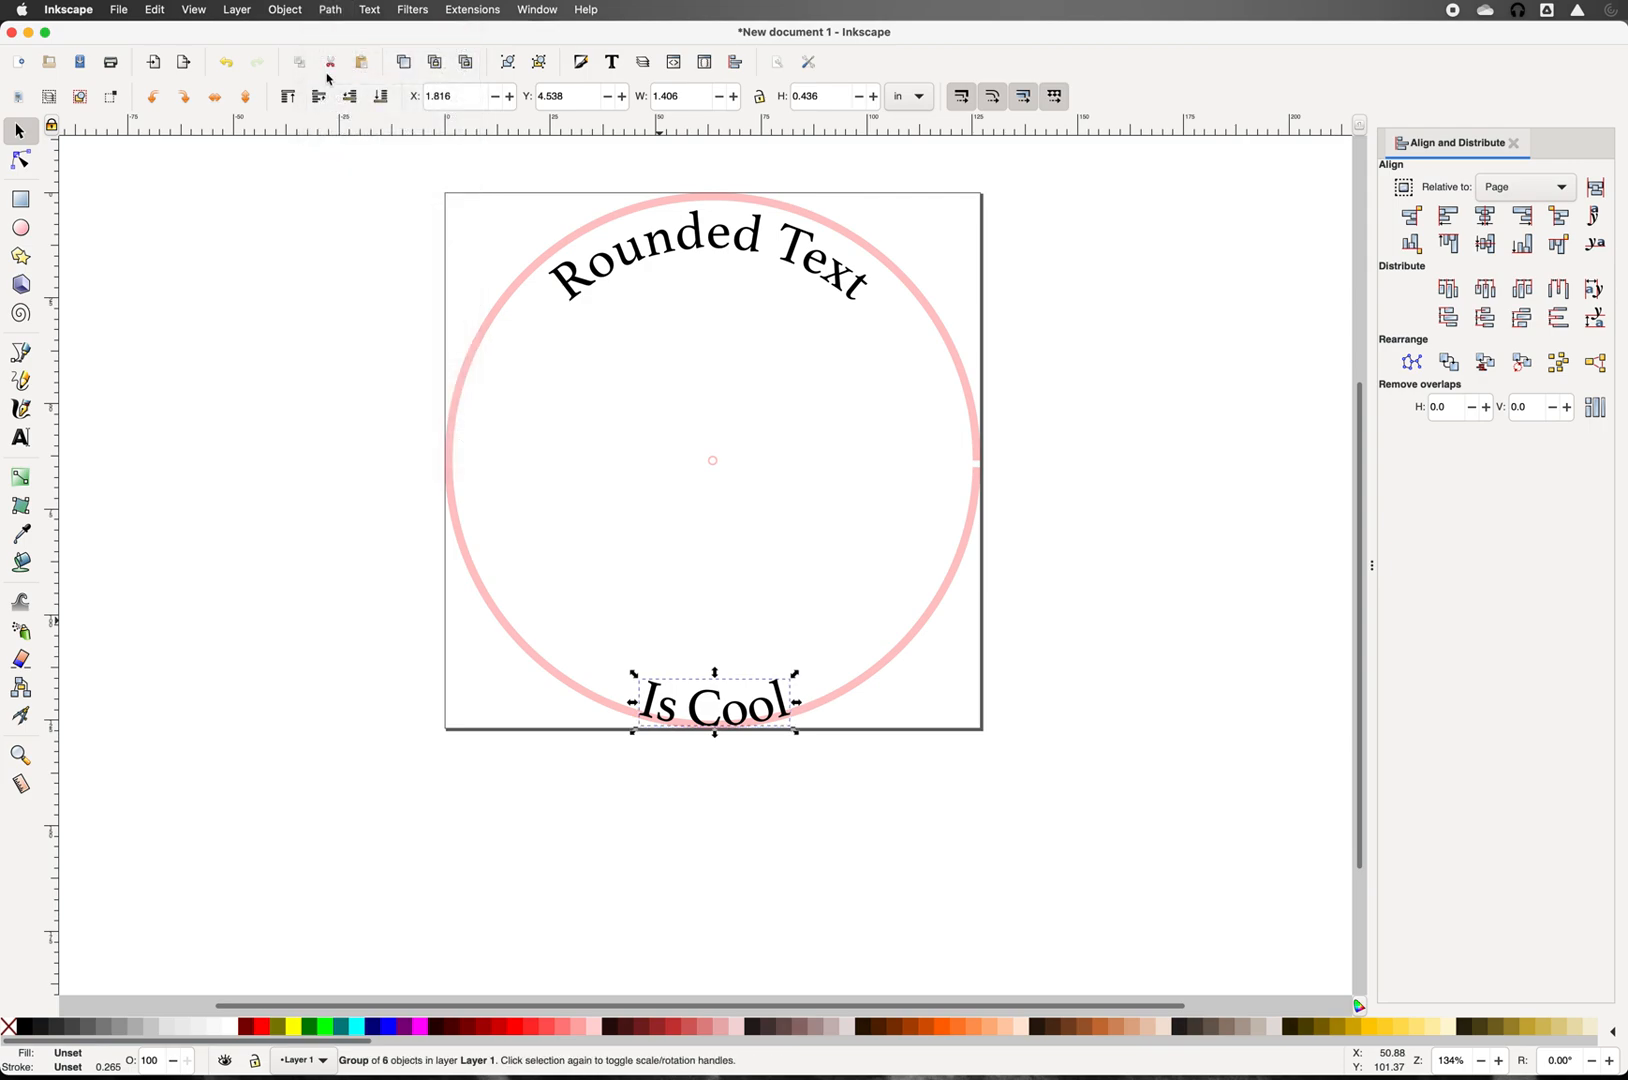
# Step: Delete the large circle and the tiny centre dot
pyautogui.click(451, 487)
pyautogui.press('Delete')
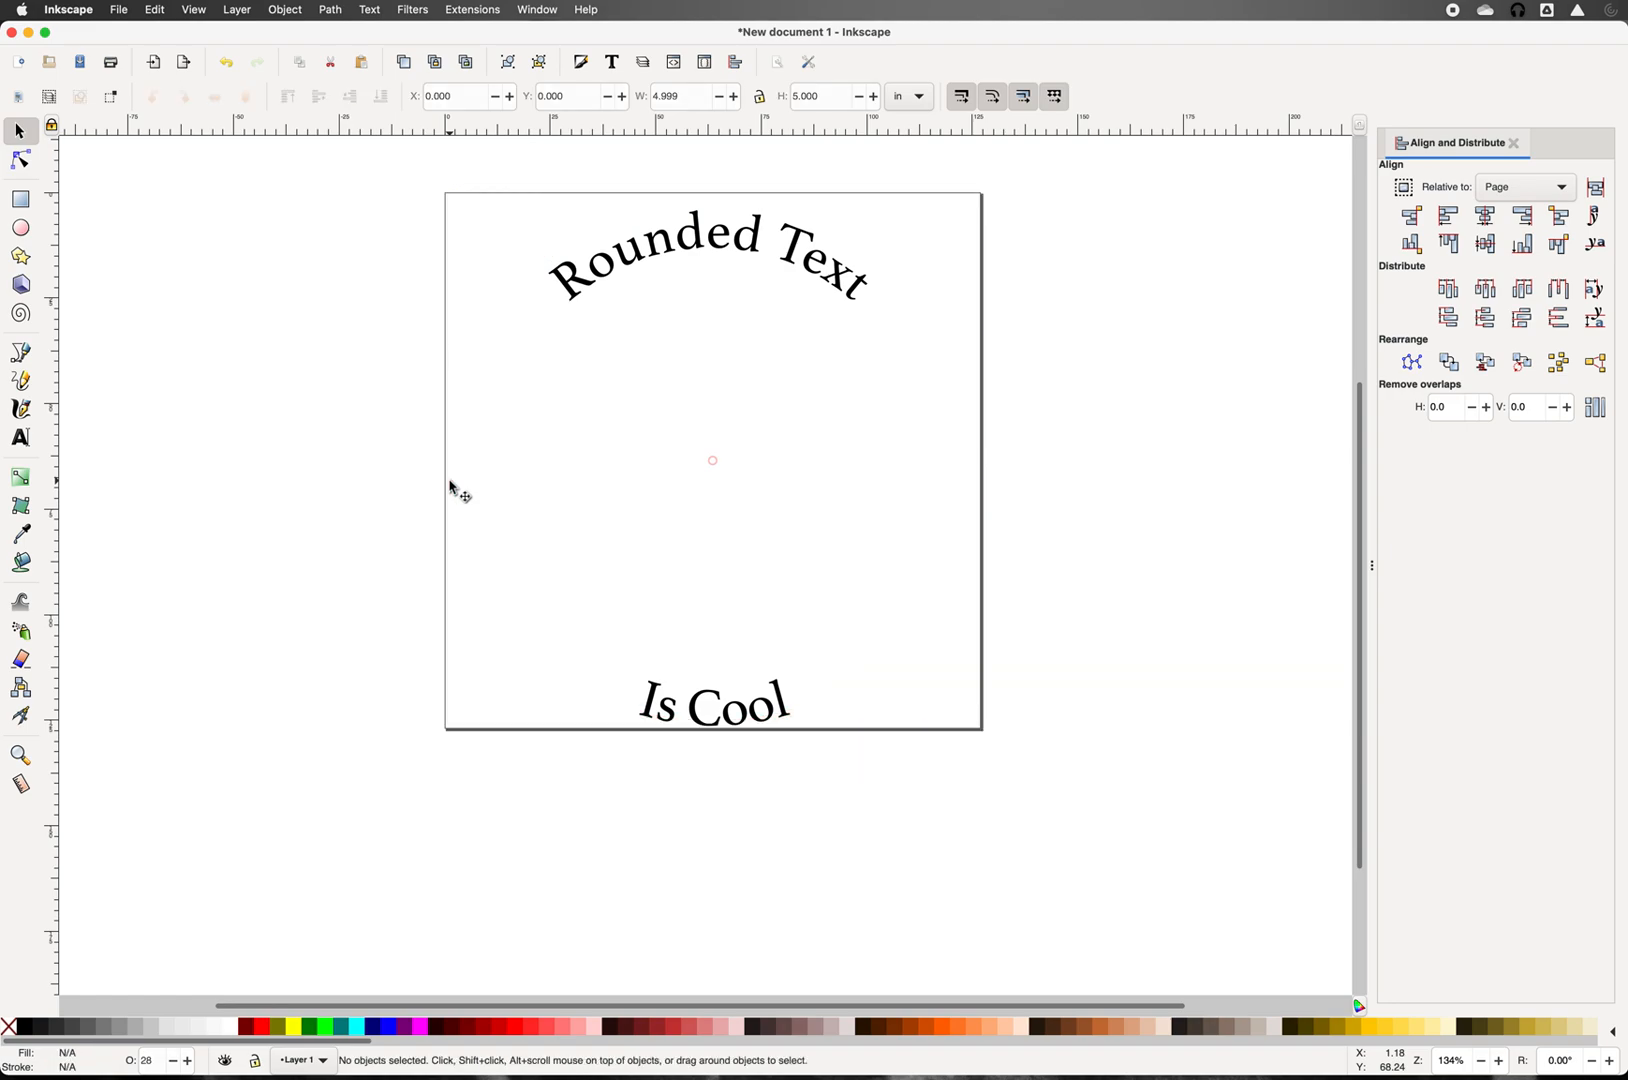
pyautogui.moveTo(733, 482); pyautogui.dragTo(684, 443)
pyautogui.press('Delete')
pyautogui.click(120, 12)
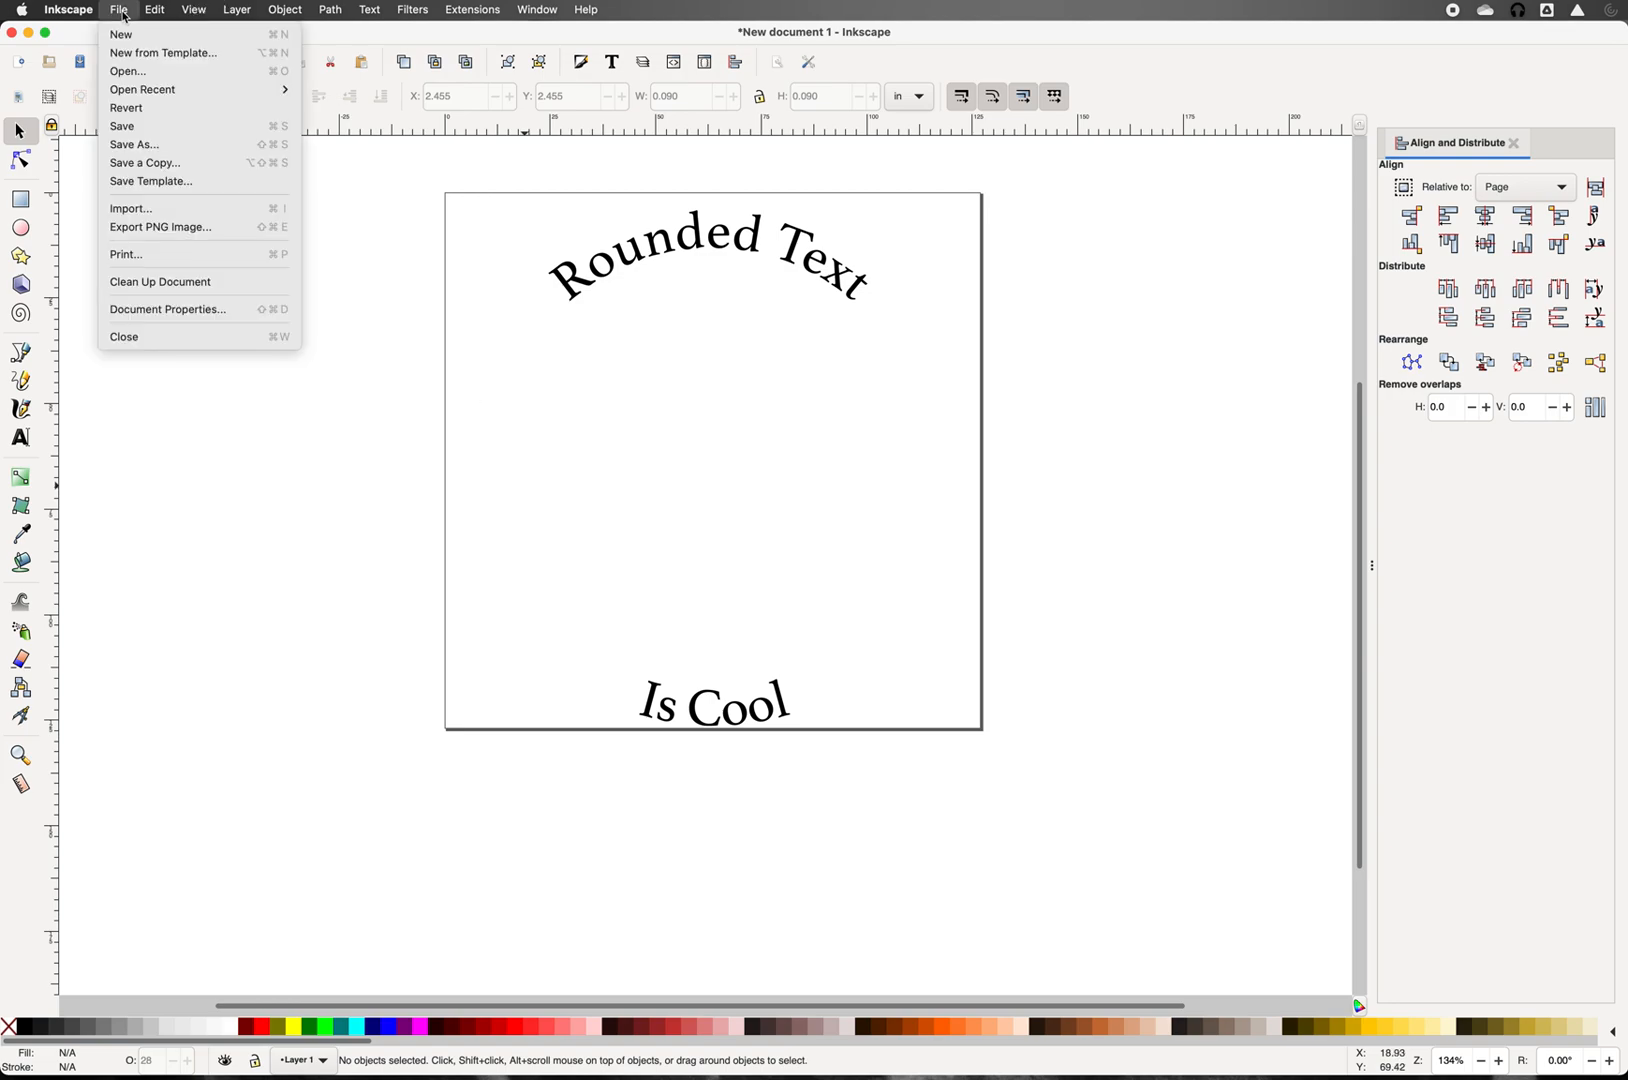
pyautogui.click(130, 127)
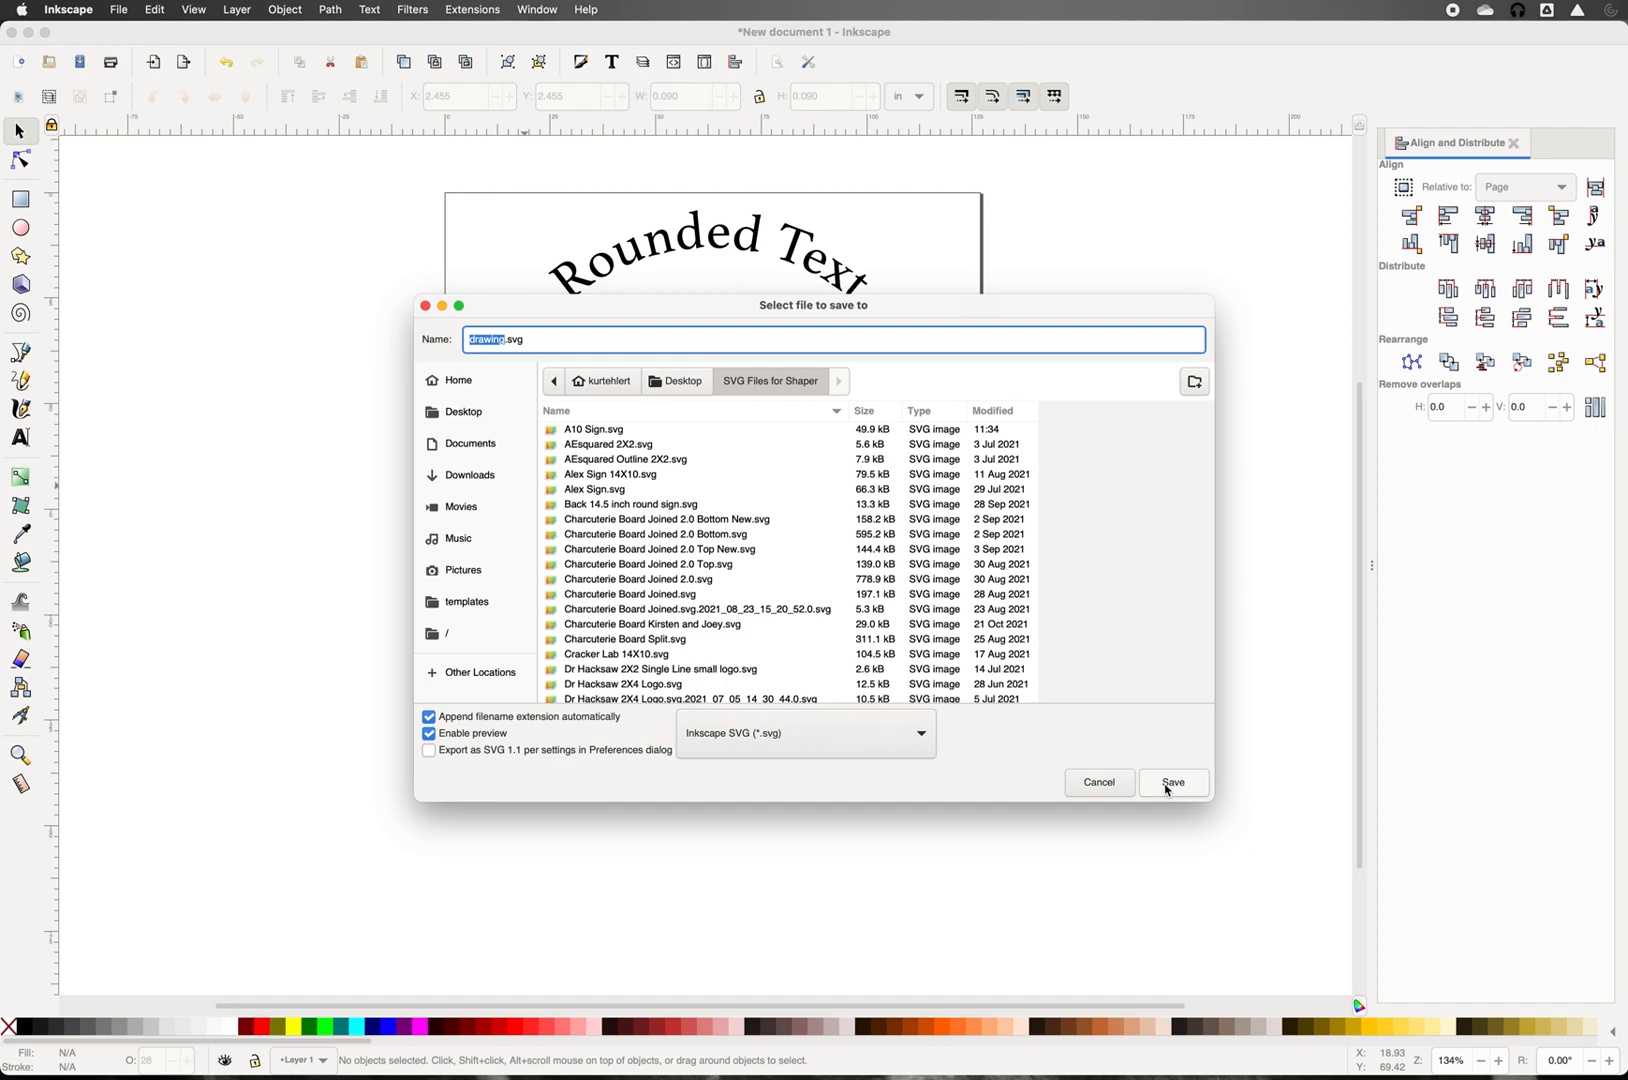
pyautogui.click(1112, 784)
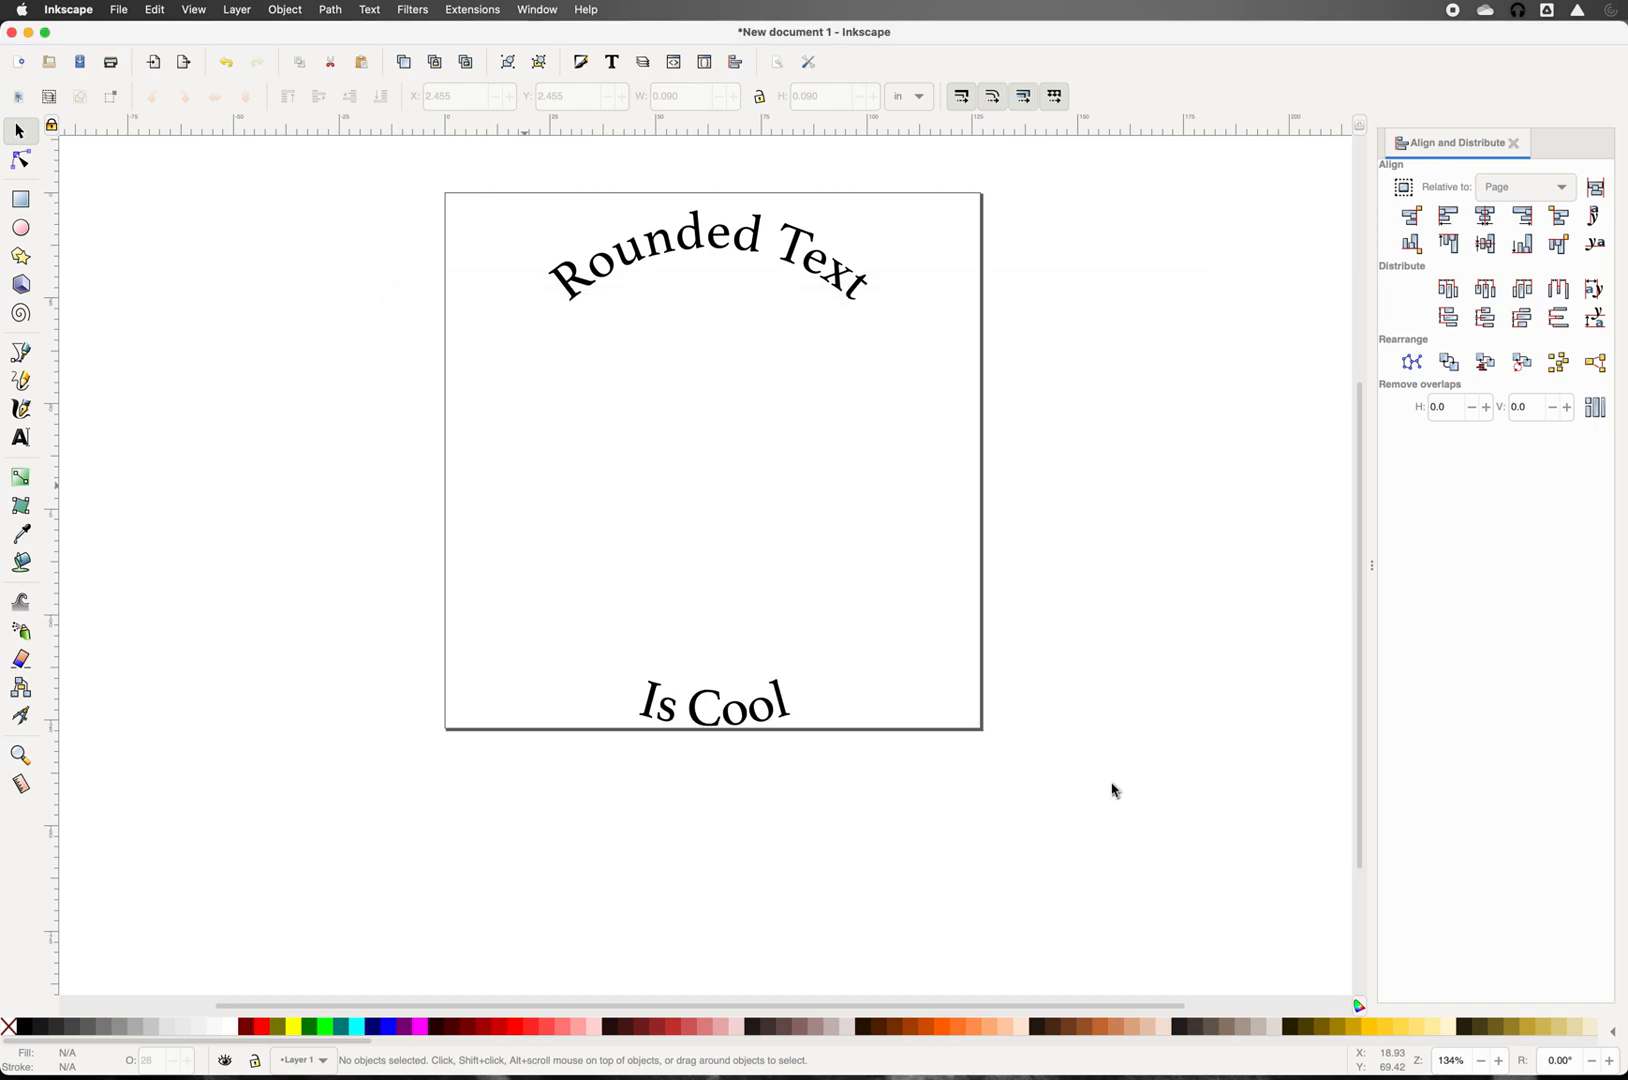
pyautogui.press('super+shift+5')
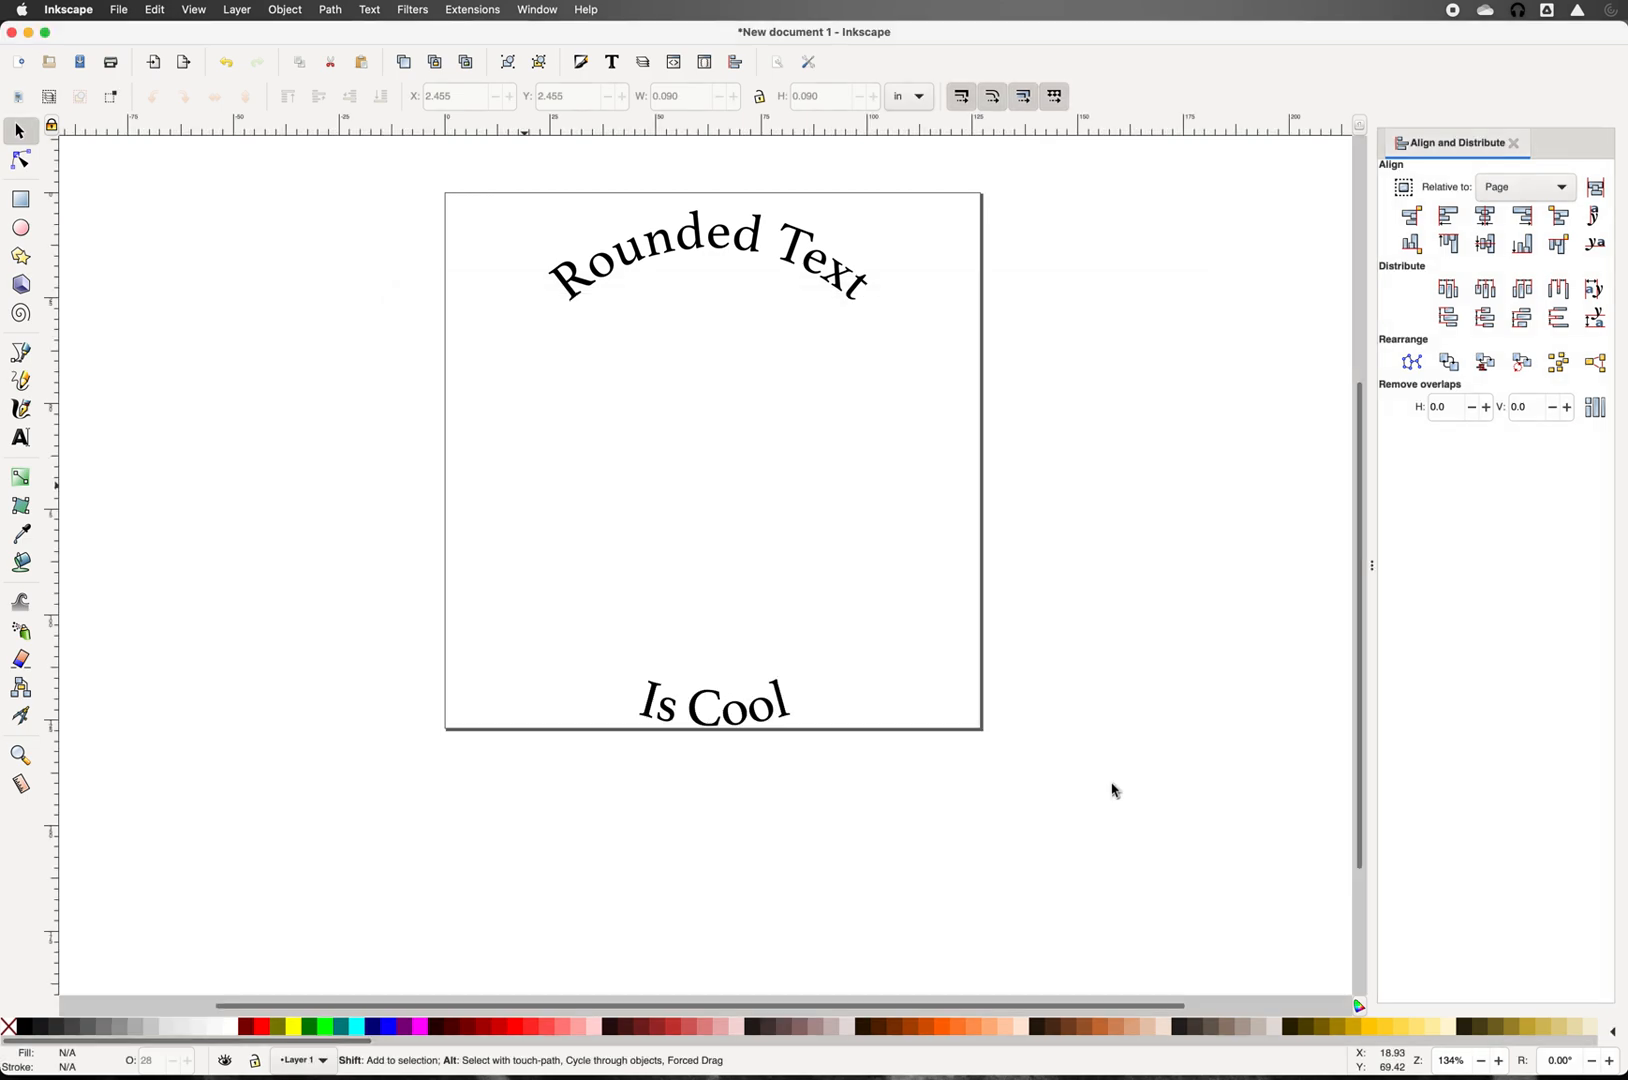